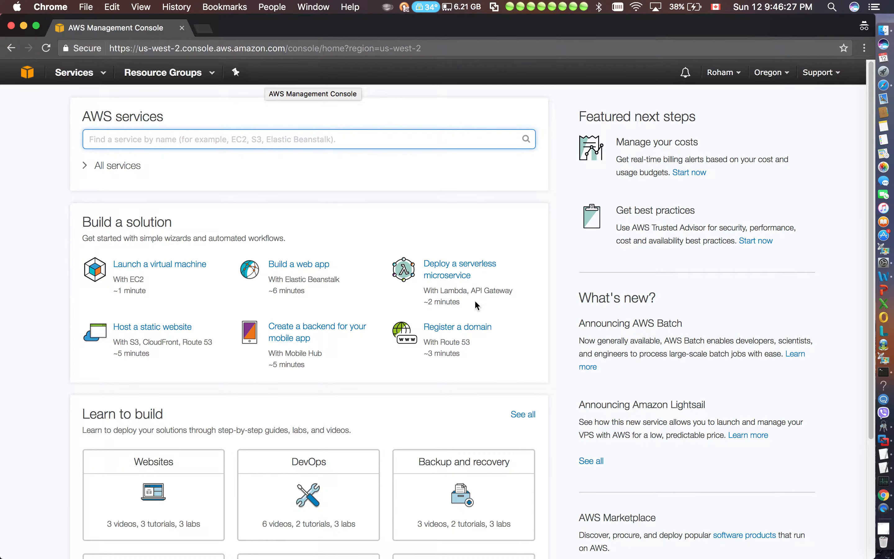
Look through the console's support options, available regions and account options
left_click(817, 74)
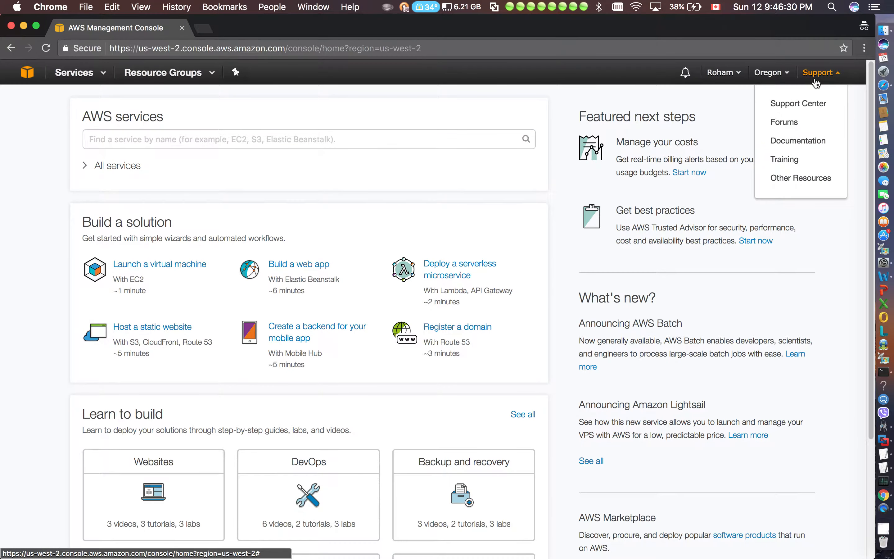
left_click(788, 75)
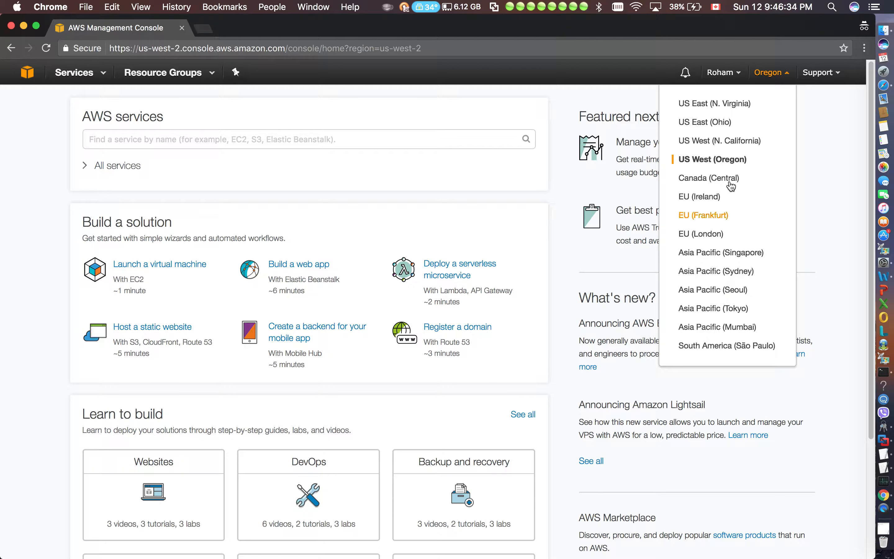
left_click(735, 73)
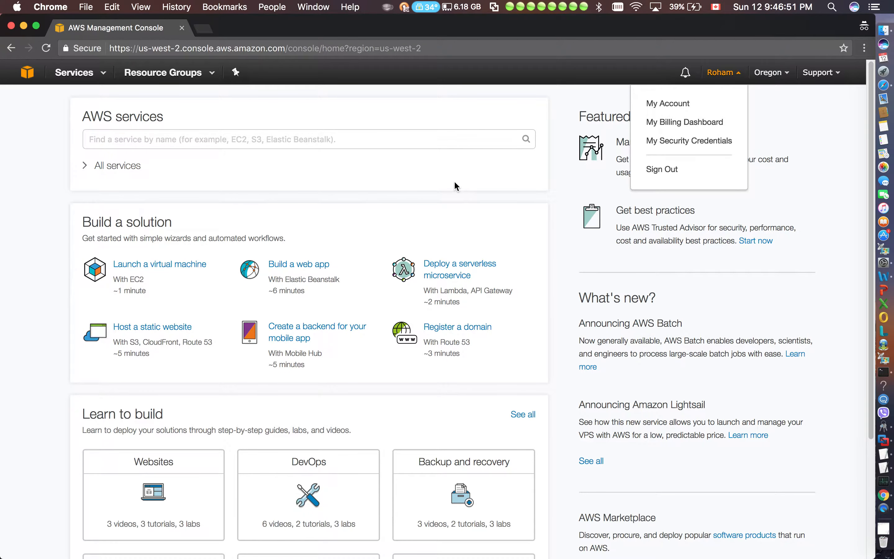
left_click(263, 201)
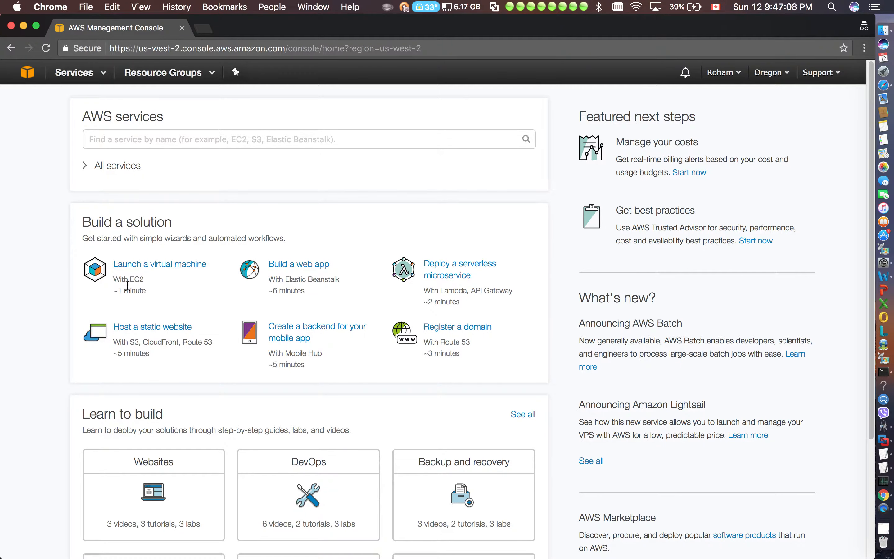
Examine the services named for the Build a solution wizards, including EC2, Elastic Beanstalk and Route 53
left_click_drag(143, 281, 111, 282)
left_click(108, 287)
left_click_drag(81, 238, 122, 238)
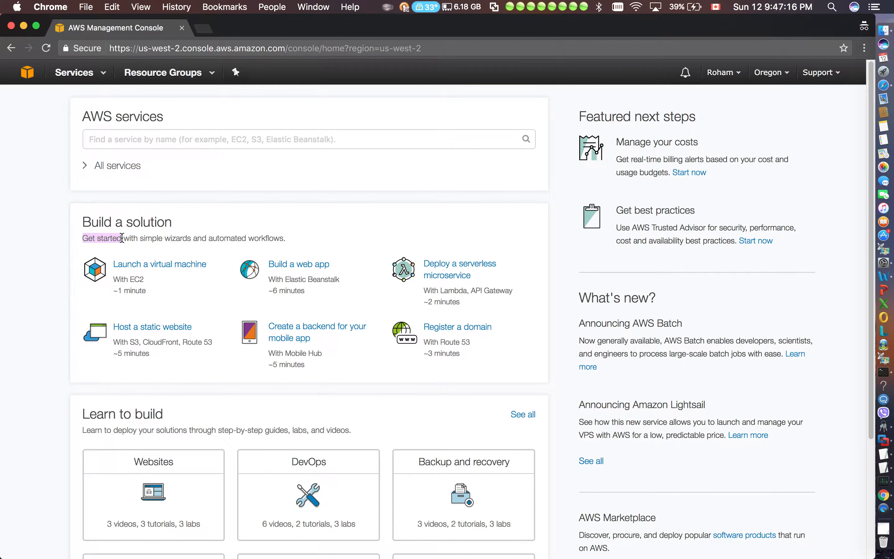
left_click(406, 229)
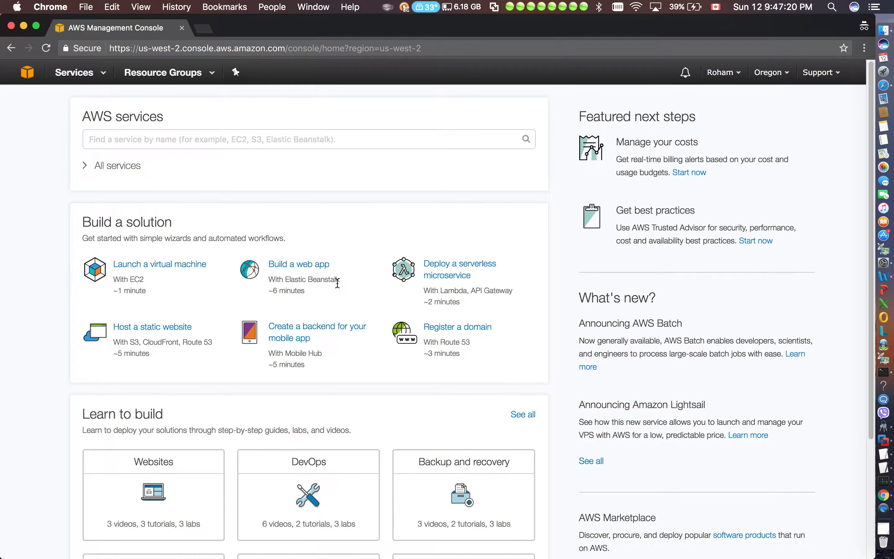
left_click_drag(340, 280, 284, 281)
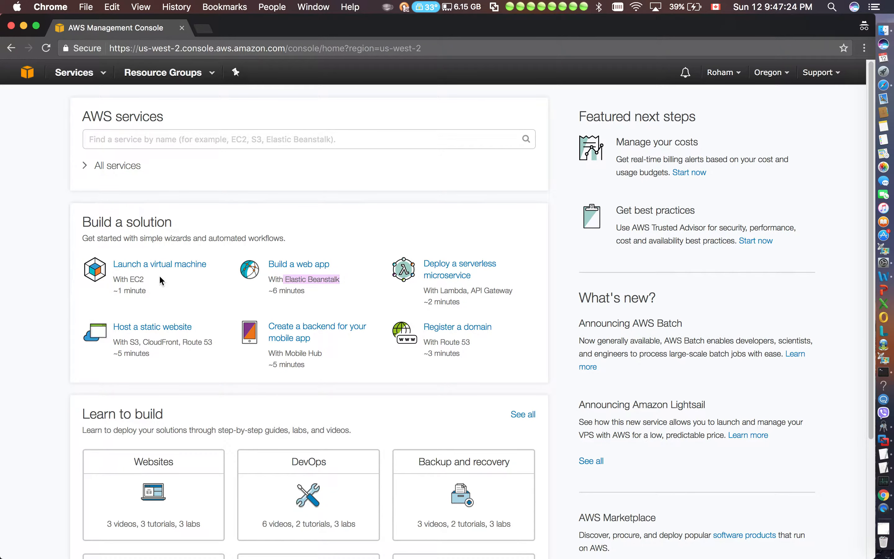
left_click_drag(145, 280, 130, 278)
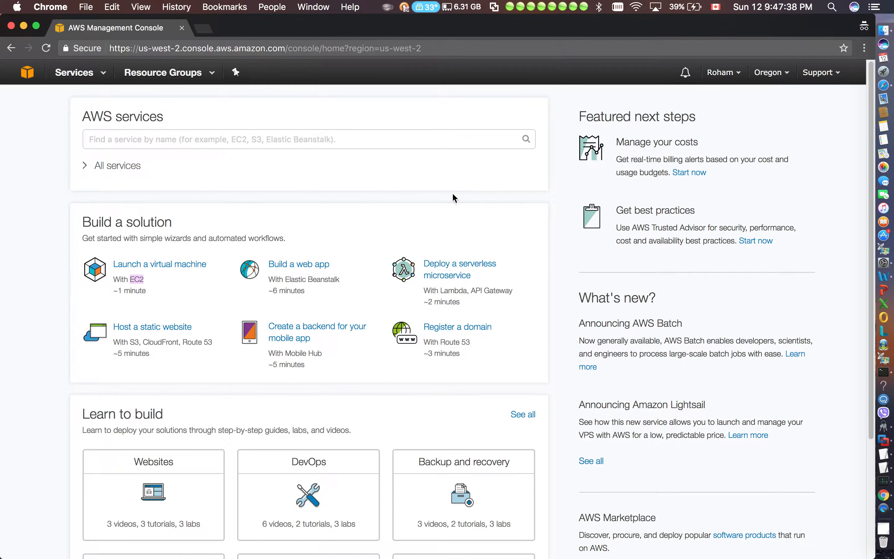
left_click(501, 229)
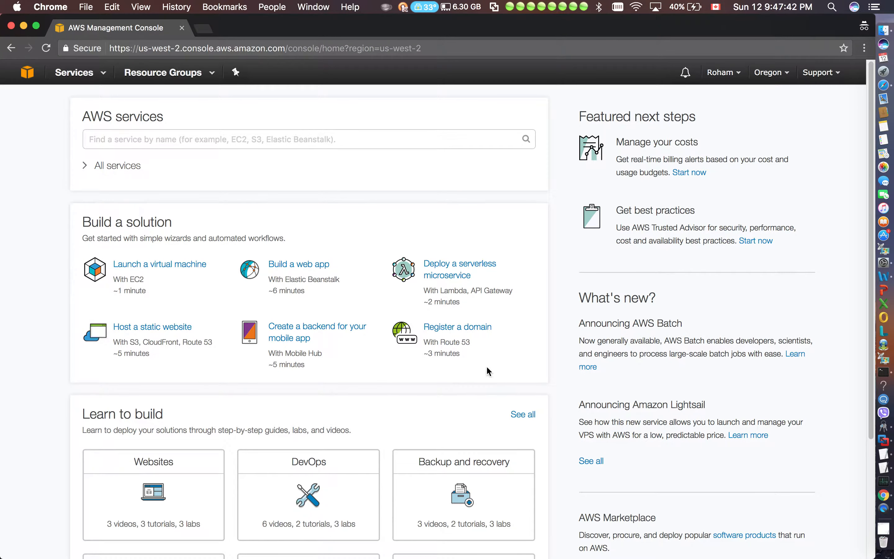
left_click_drag(473, 343, 442, 344)
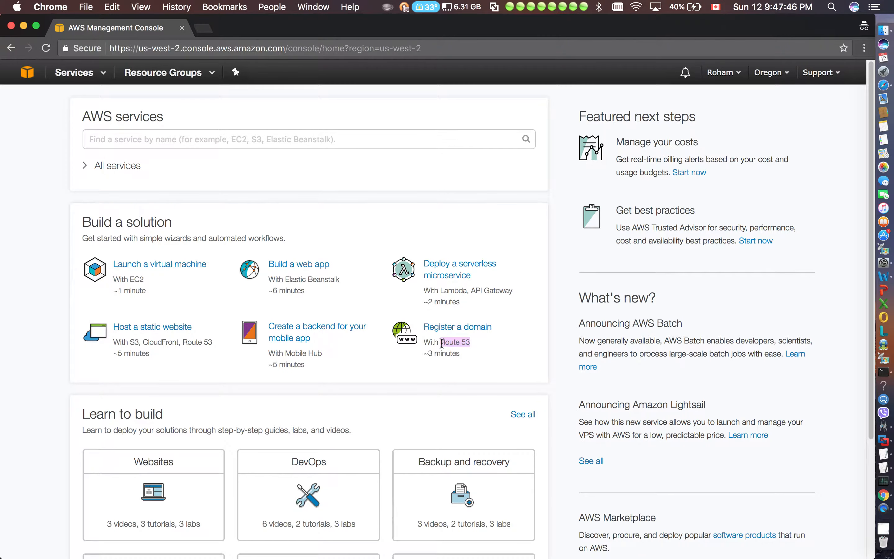
left_click(479, 346)
Search the web for "port 53" and check the port's service in the SpeedGuide result, then return to the AWS console
left_click(207, 30)
type("port 53")
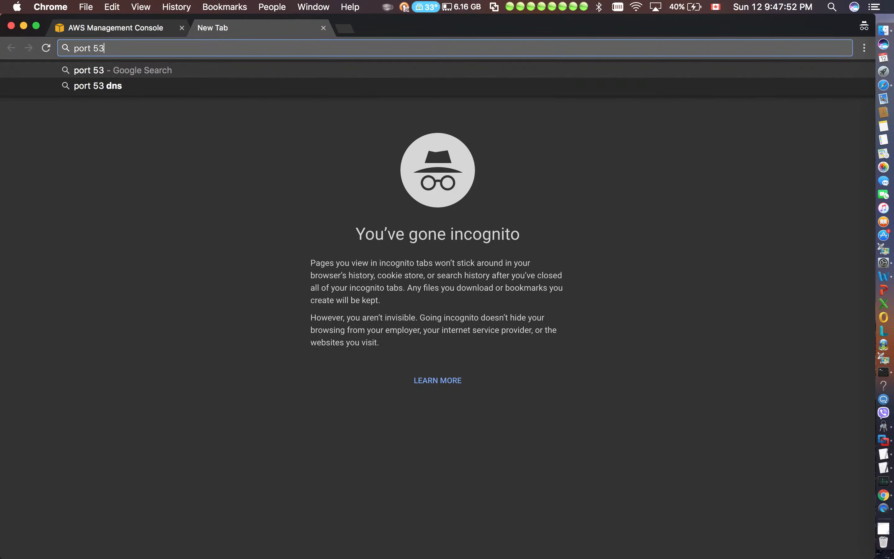
key("Return")
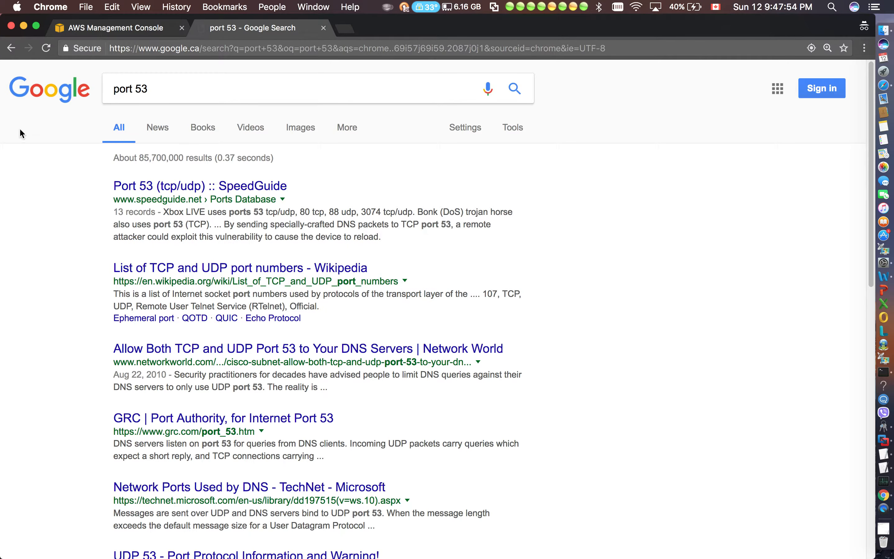
left_click(229, 192)
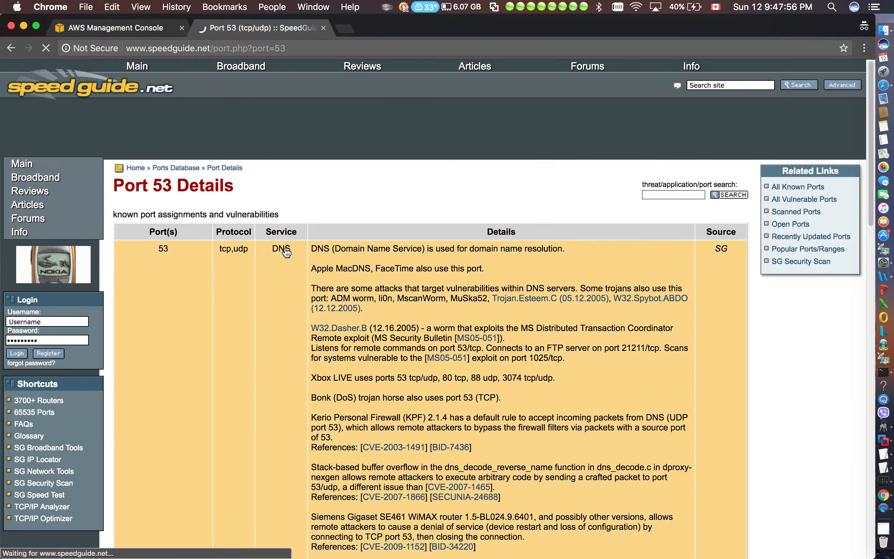
double_click(282, 249)
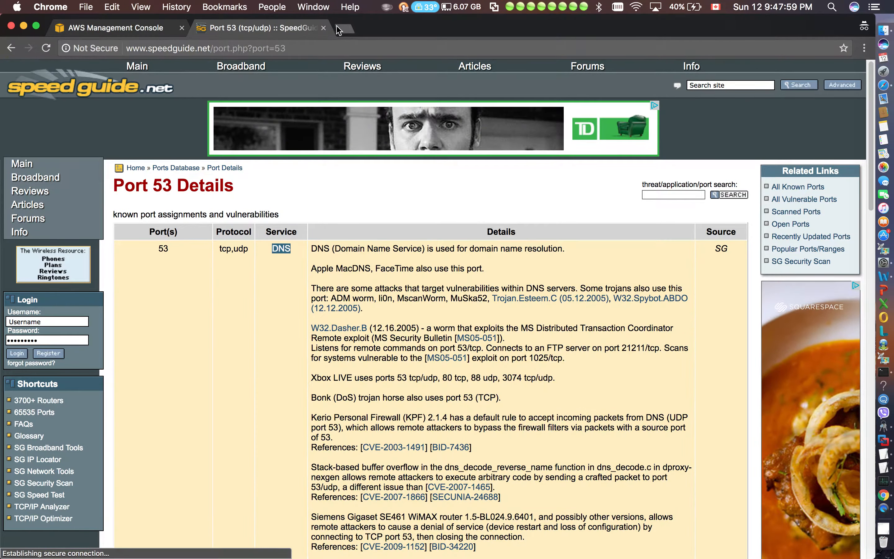
left_click(324, 28)
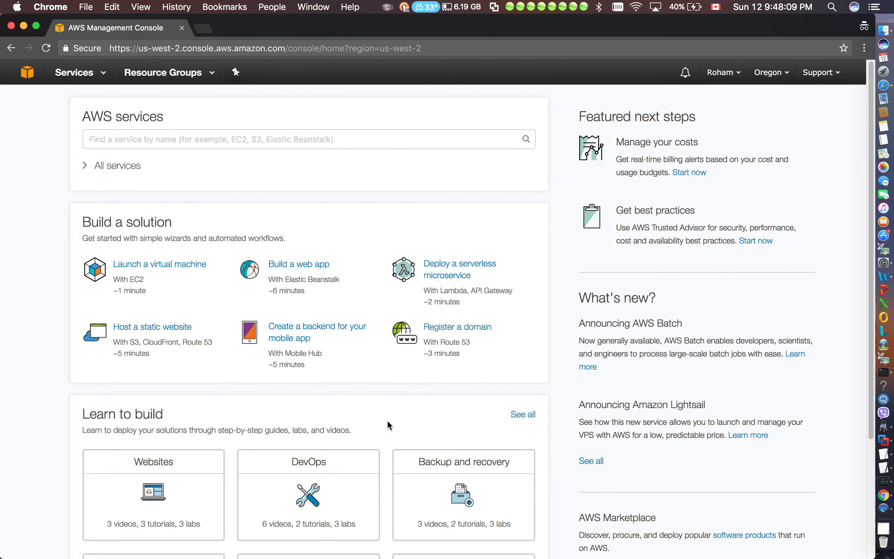
Search the AWS services for "ec2" and open EC2 from the expanded list of all services
scroll(386, 419, "down", 5)
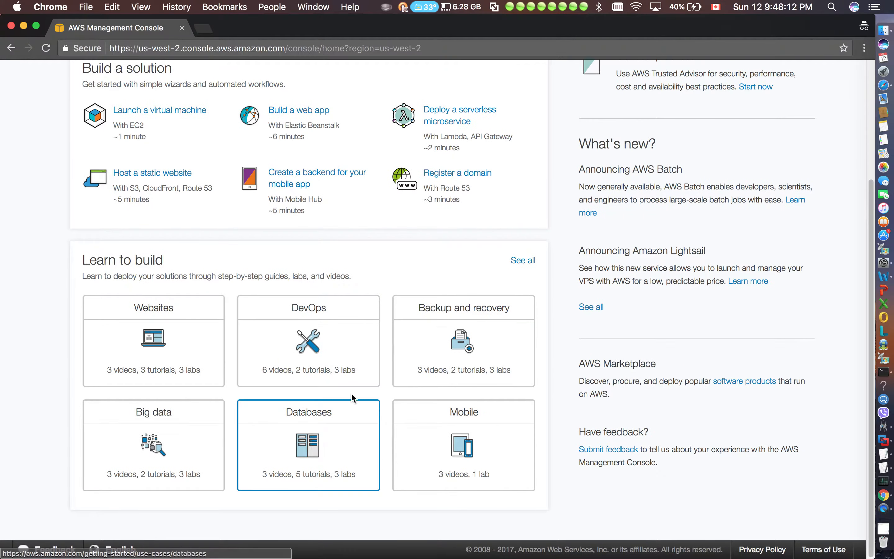
scroll(351, 392, "up", 5)
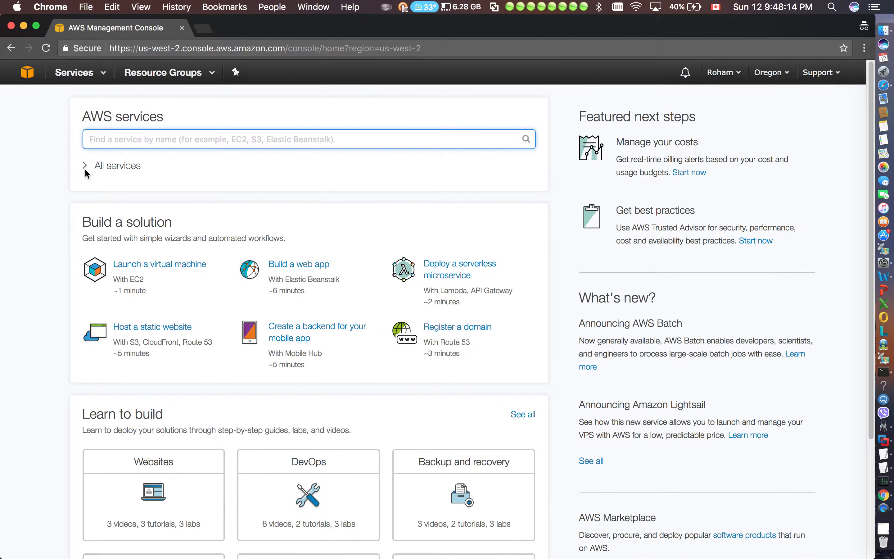
left_click(85, 169)
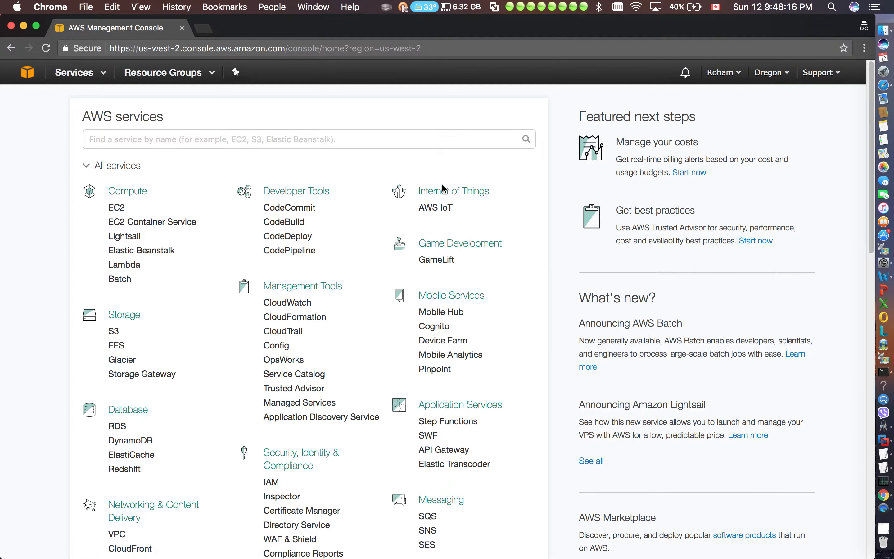
left_click(156, 140)
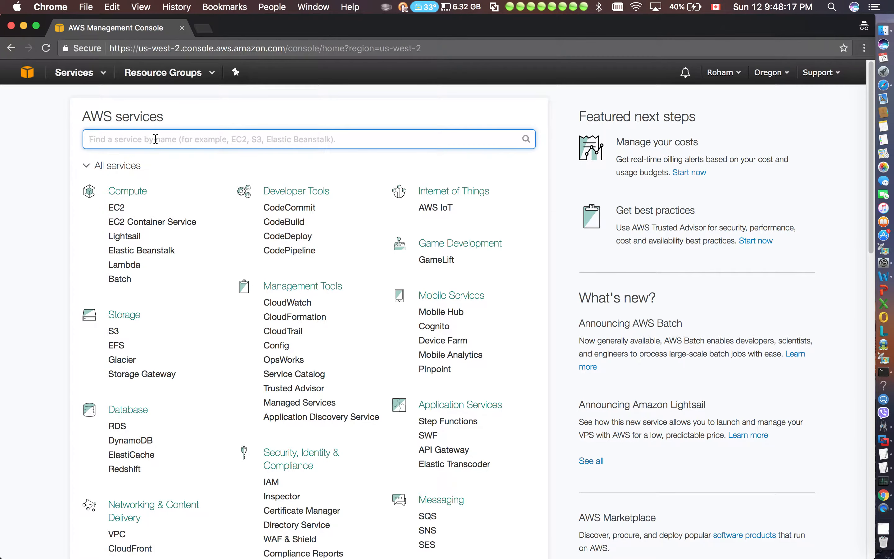
type("ec2")
left_click(32, 200)
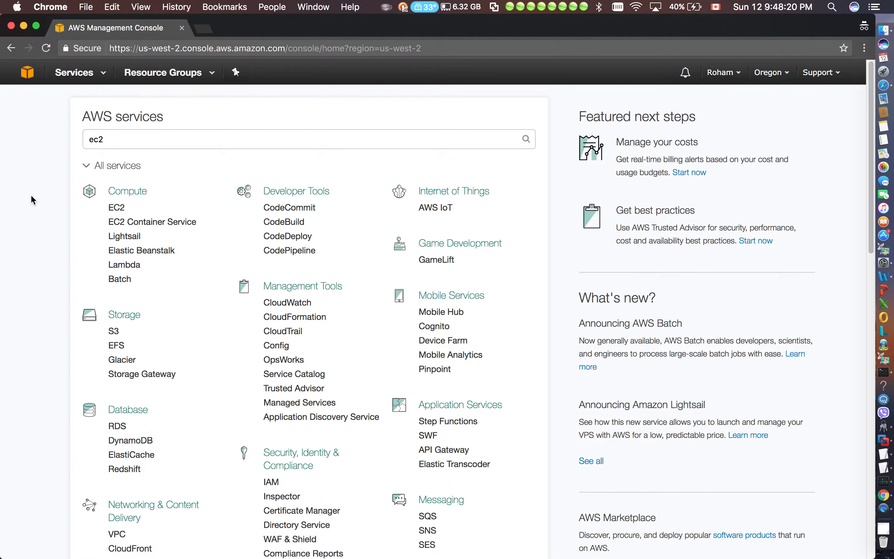
left_click(118, 209)
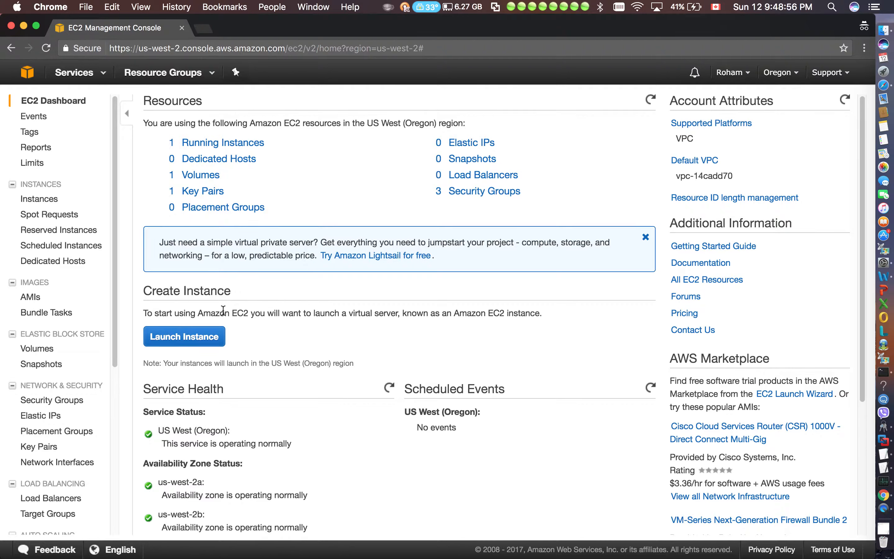
Show the list of EC2 instances and widen its Name column to fit the full instance name
left_click_drag(249, 312, 198, 313)
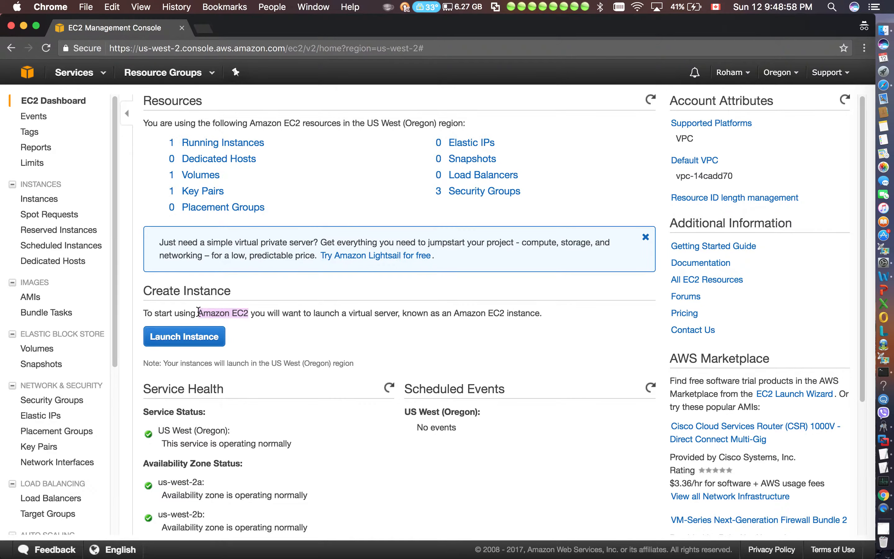
left_click(284, 292)
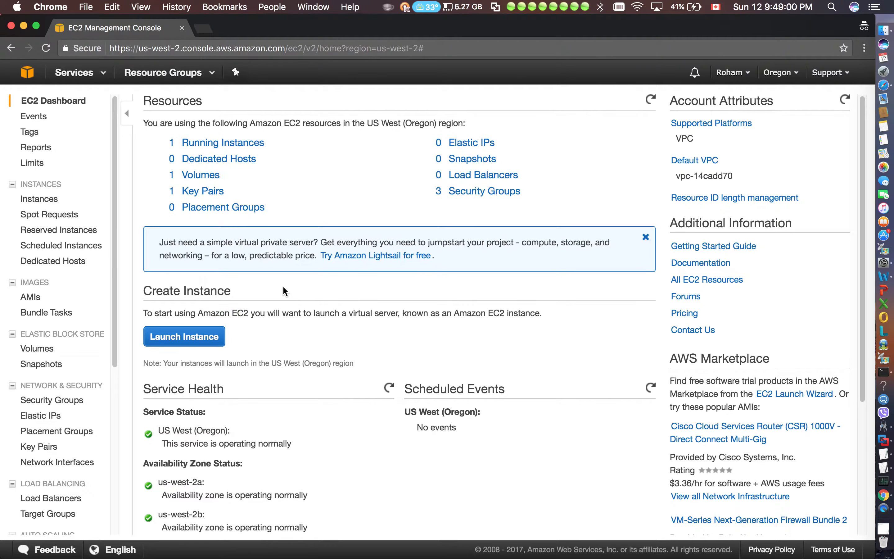
left_click(51, 203)
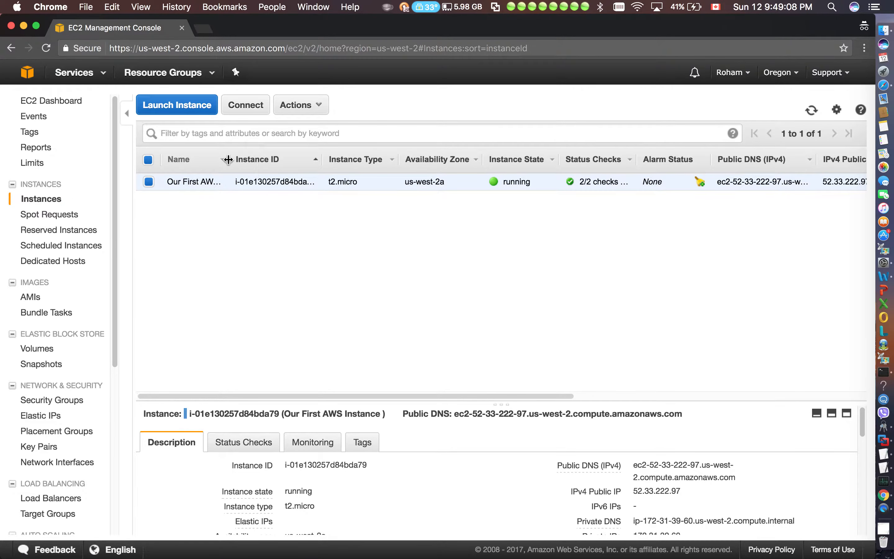
left_click_drag(229, 159, 320, 156)
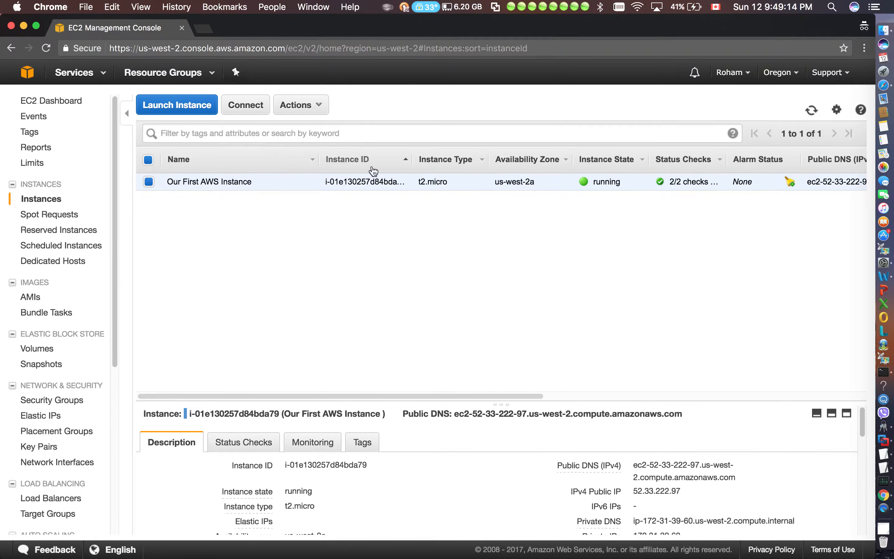
Start launching a new instance and filter the Community AMIs to 64-bit Ubuntu images
left_click(194, 107)
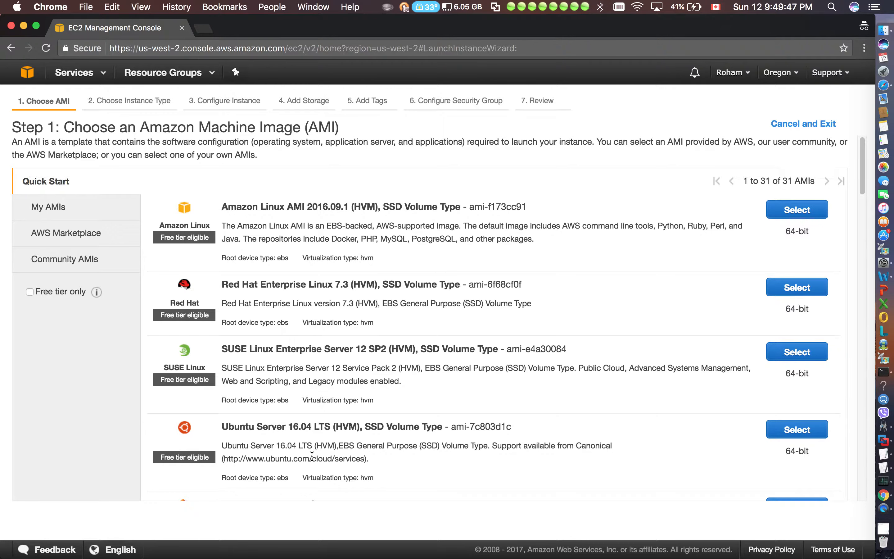
left_click(75, 271)
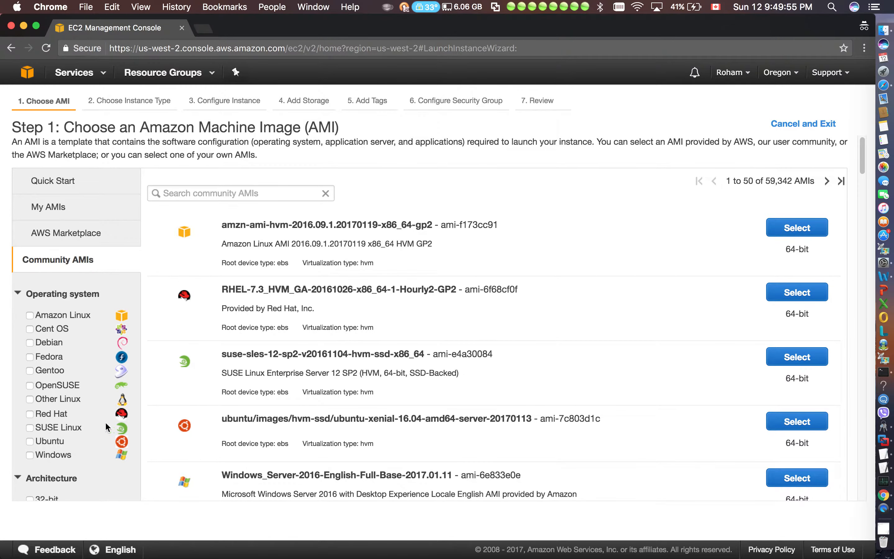
left_click(30, 441)
scroll(51, 402, "down", 5)
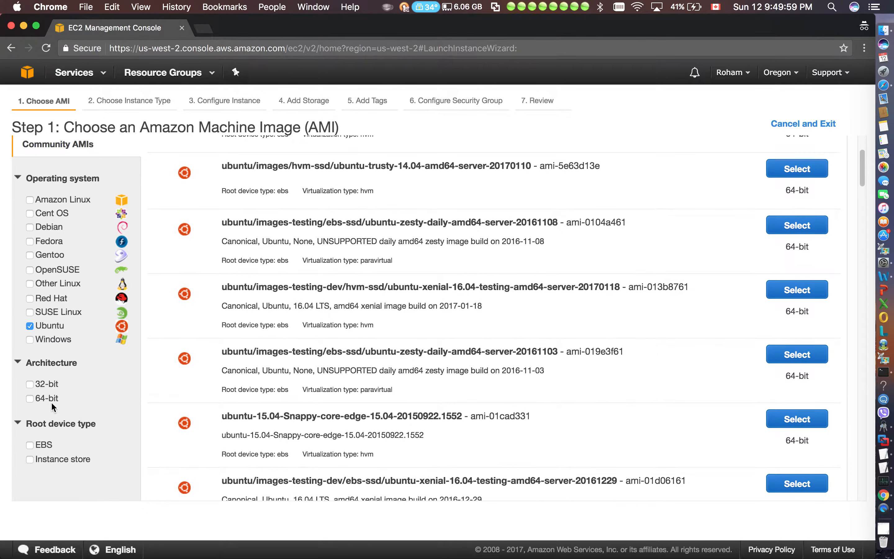
left_click(29, 398)
scroll(295, 359, "up", 3)
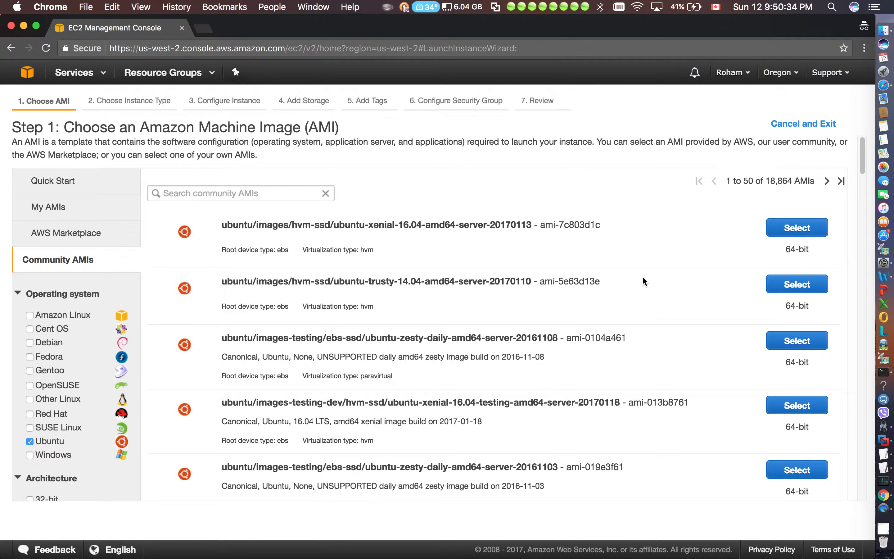
Search the filtered Community AMIs for "officials"
left_click(250, 193)
type("off")
type("iciall")
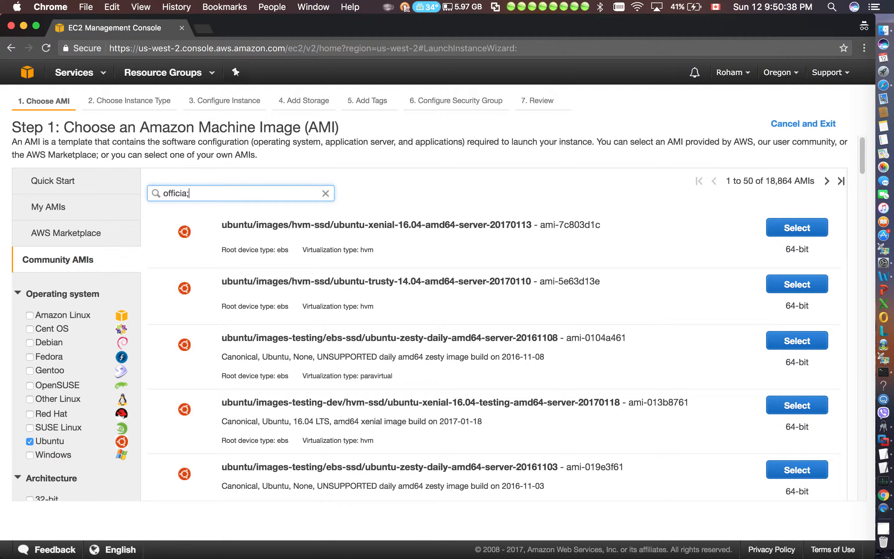
key("BackSpace")
key("BackSpace")
type("ls")
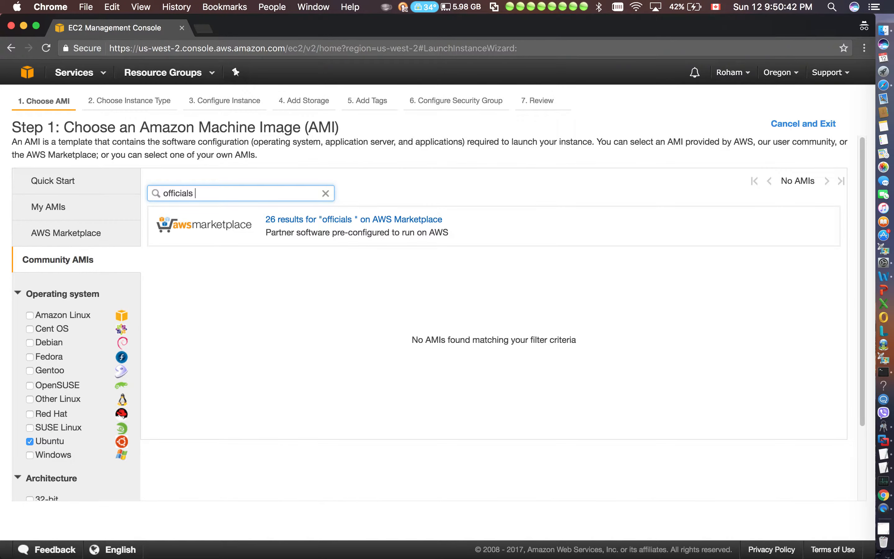
Clear the Ubuntu and 64-bit filters from the Community AMIs search
left_click(29, 441)
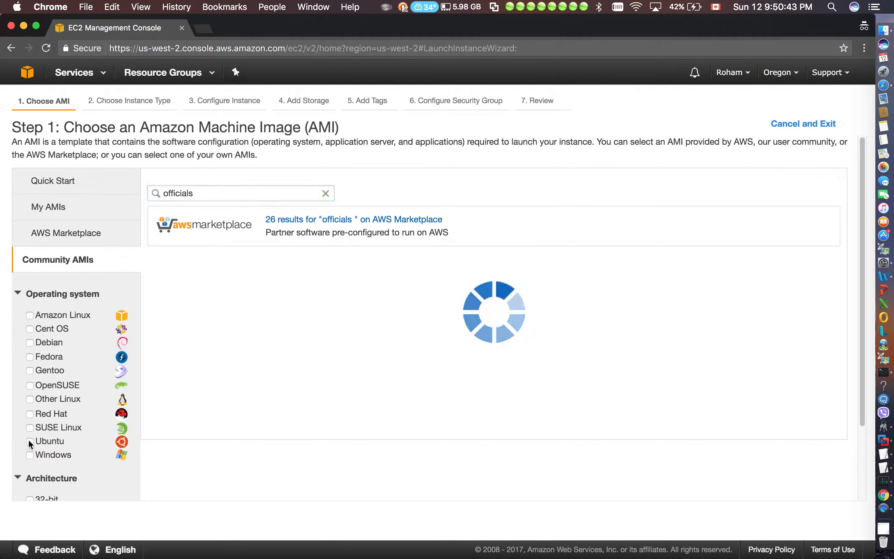
scroll(37, 439, "down", 3)
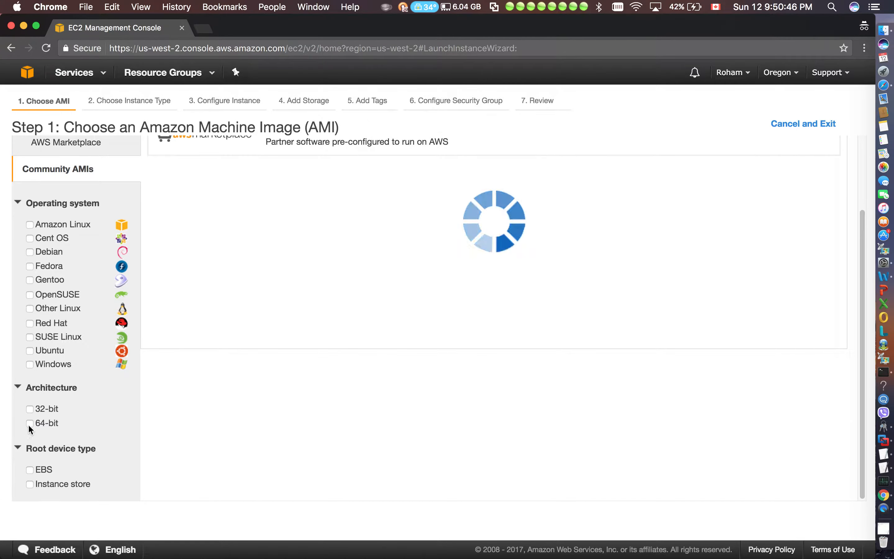
scroll(151, 276, "up", 3)
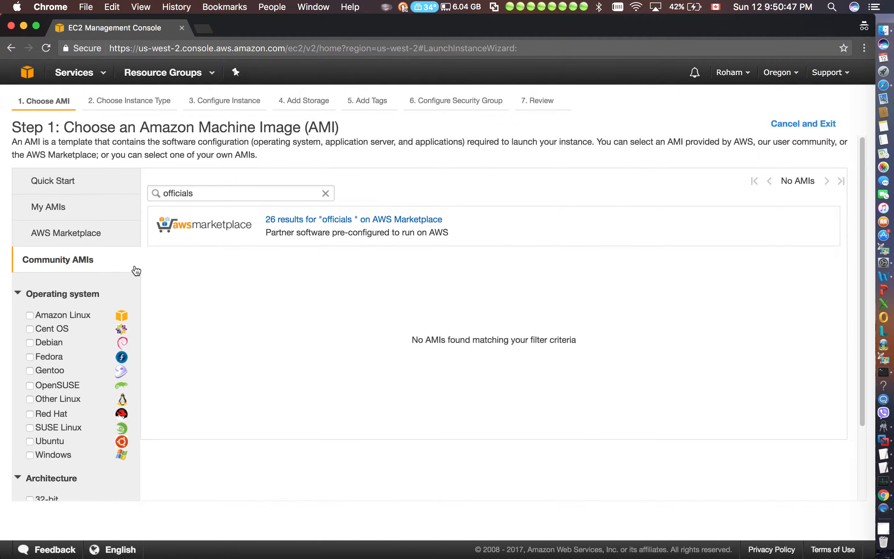
Search the AWS Marketplace images for "officials"
left_click(87, 236)
left_click(235, 190)
type("o")
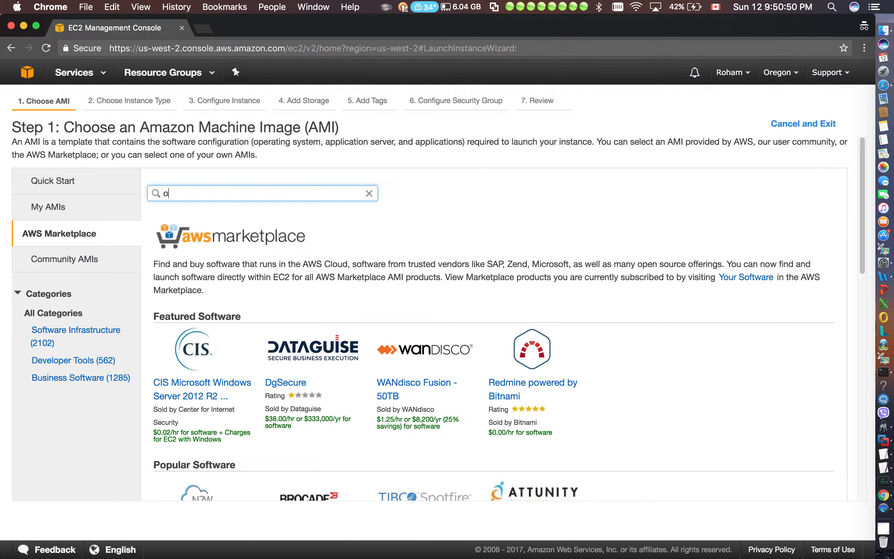
type("fficials")
key("Return")
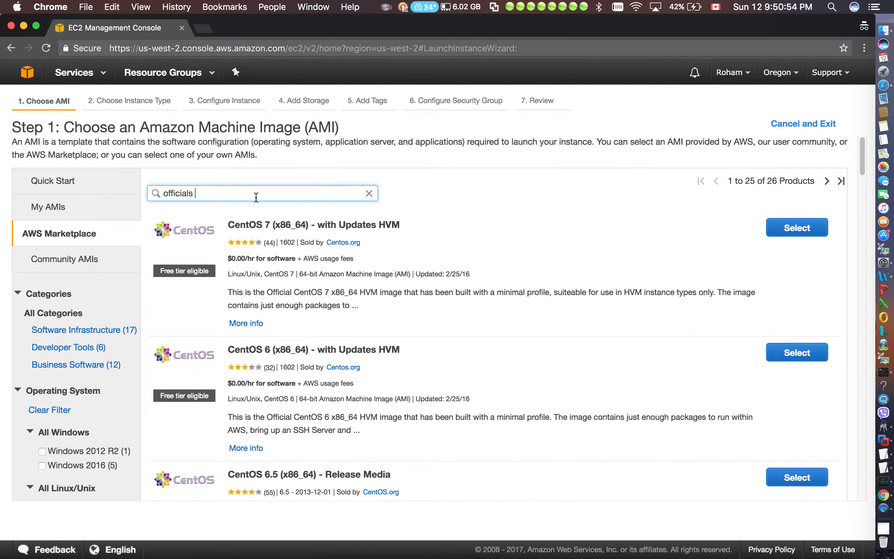
Look through the AWS Marketplace results for "officials" and examine the sellers of the CentOS 7 and CentOS 6 images
scroll(375, 300, "down", 15)
scroll(376, 304, "down", 15)
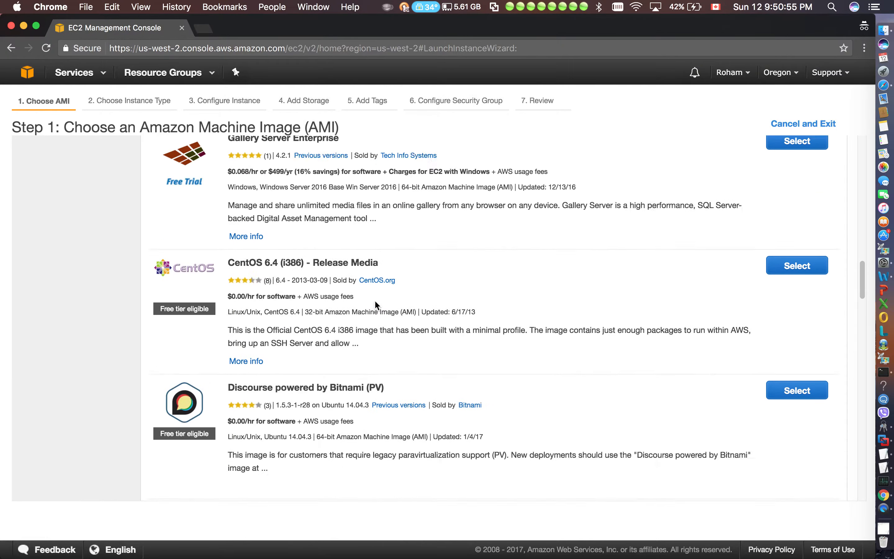
scroll(375, 305, "down", 15)
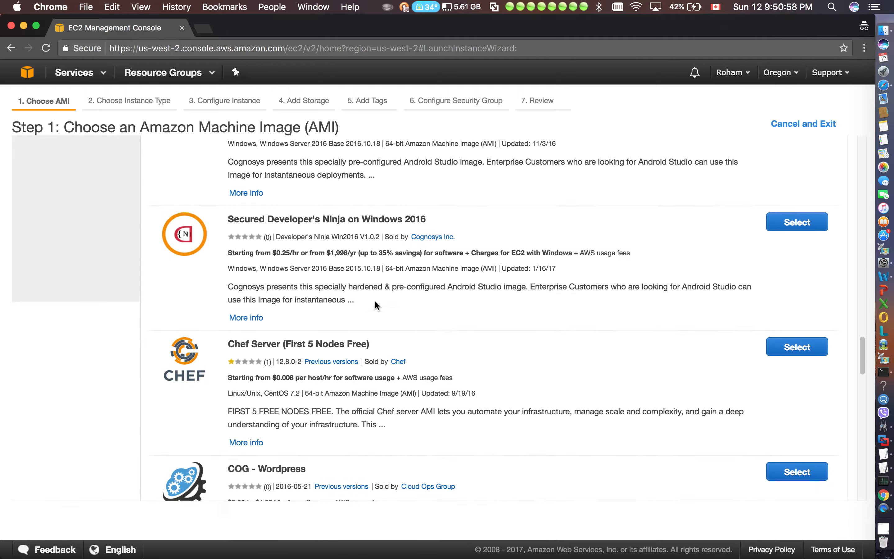
scroll(375, 305, "down", 12)
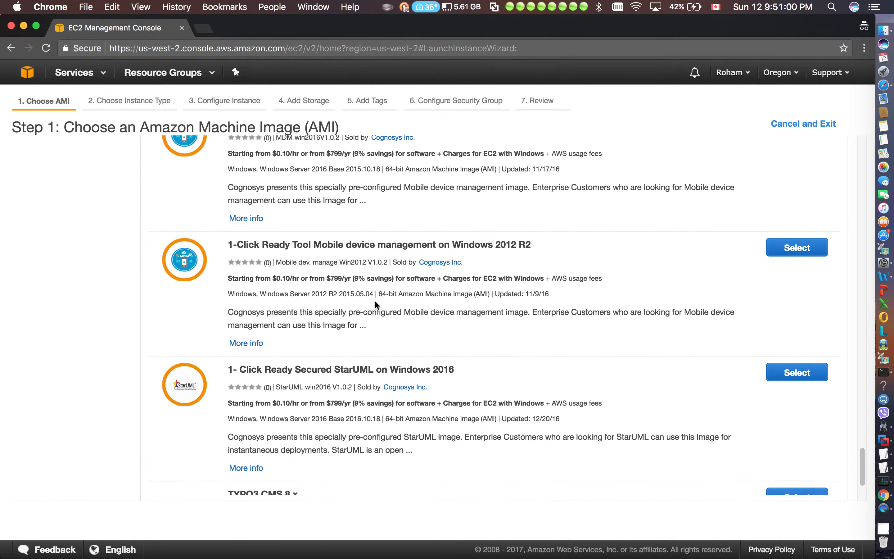
scroll(375, 305, "up", 20)
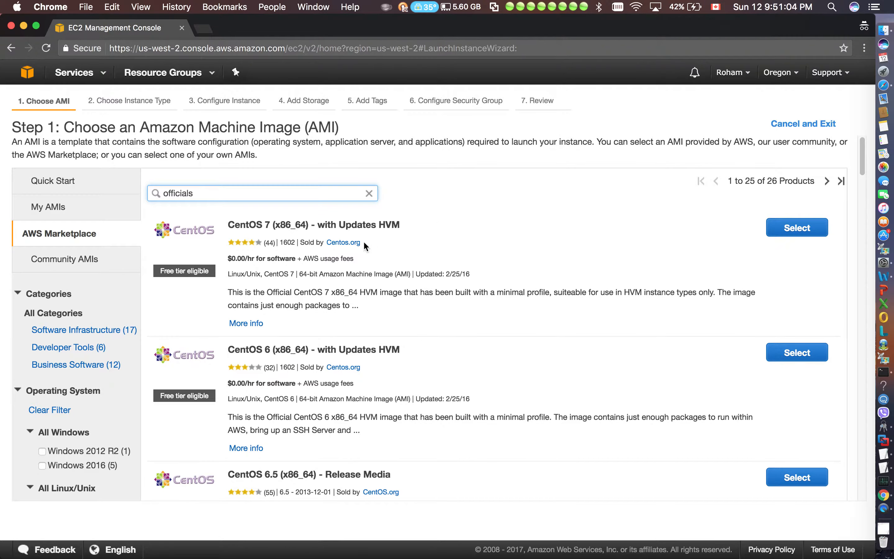
left_click_drag(363, 241, 327, 245)
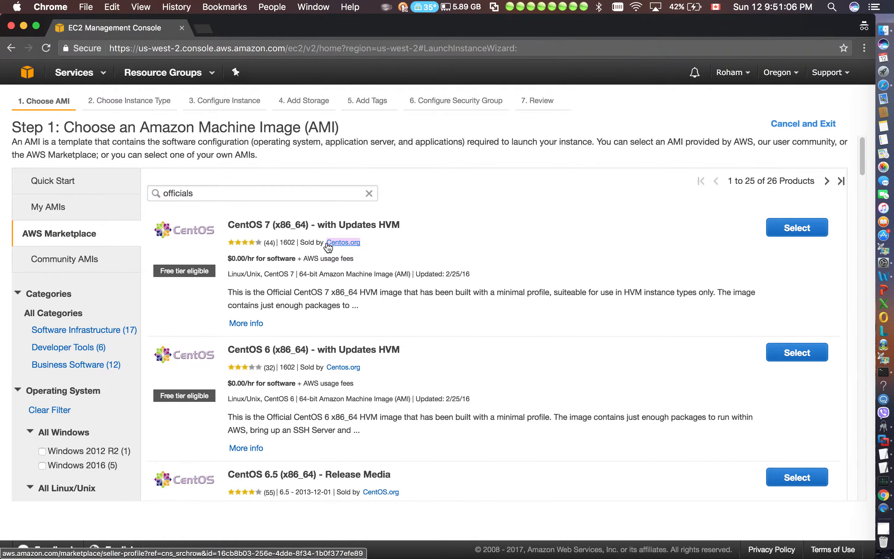
left_click_drag(374, 367, 277, 367)
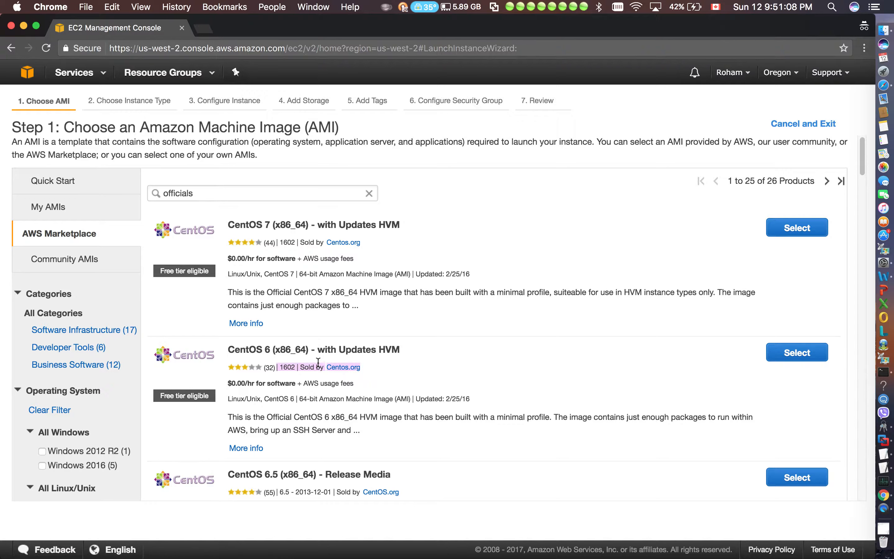
left_click(554, 387)
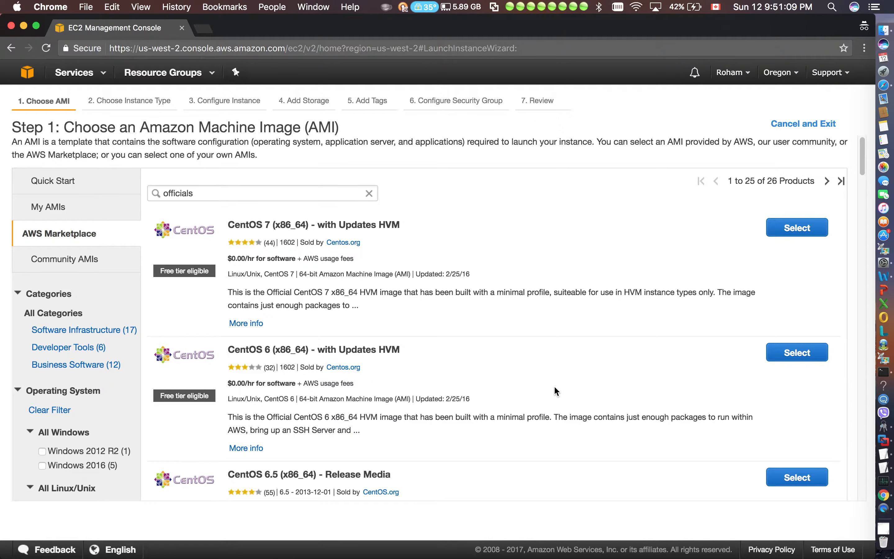
Return to the Community AMIs, clear the search text and filter the images to Ubuntu and 64-bit
left_click(95, 258)
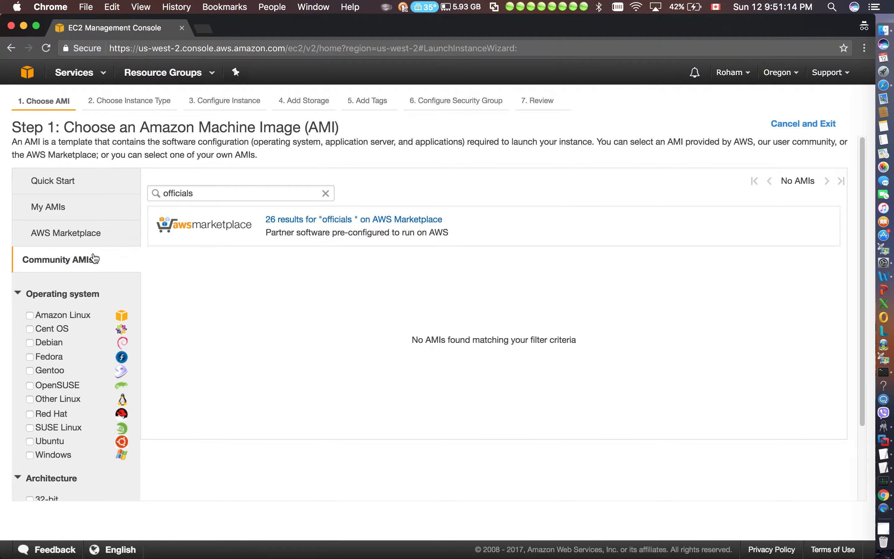
left_click(326, 194)
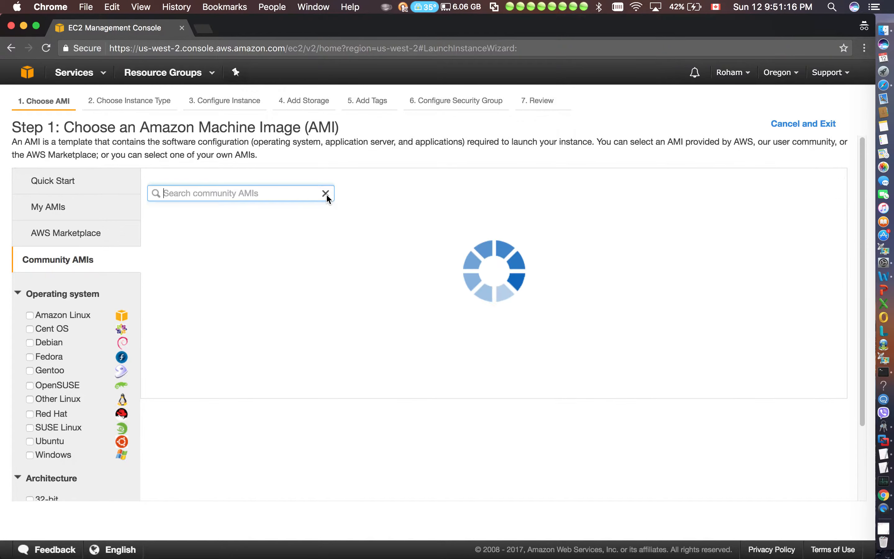
left_click(30, 441)
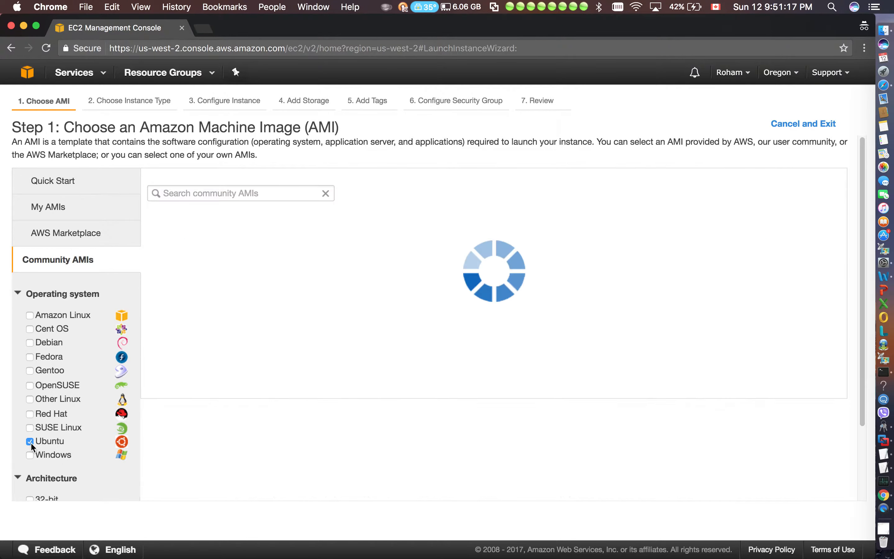
scroll(82, 418, "down", 3)
left_click(30, 433)
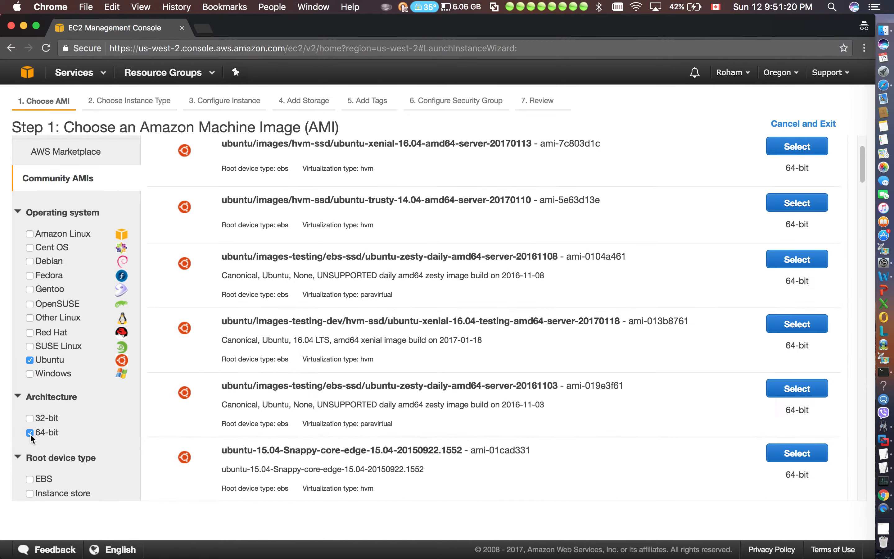
Read the AMI description and look through the list of 64-bit Ubuntu community images
scroll(525, 221, "up", 4)
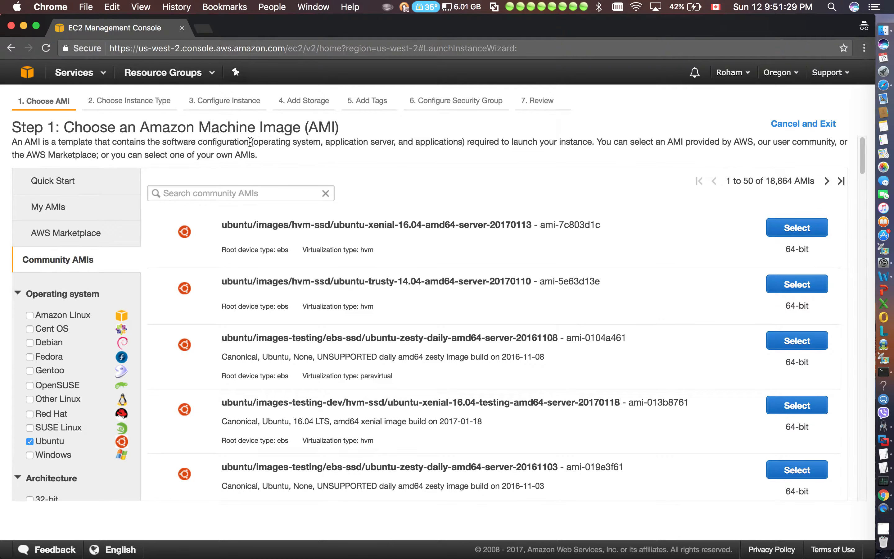
left_click_drag(249, 141, 95, 146)
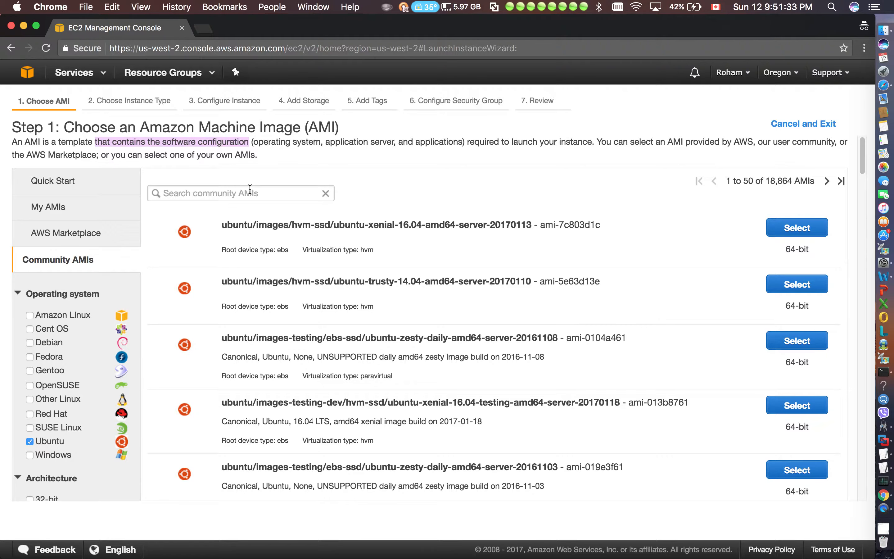
left_click(557, 129)
scroll(529, 298, "down", 5)
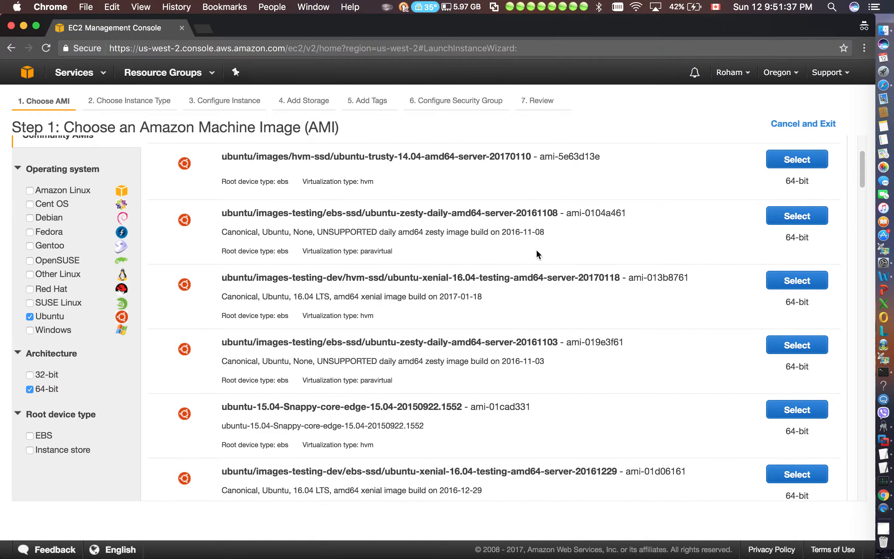
scroll(536, 249, "down", 3)
scroll(537, 251, "down", 3)
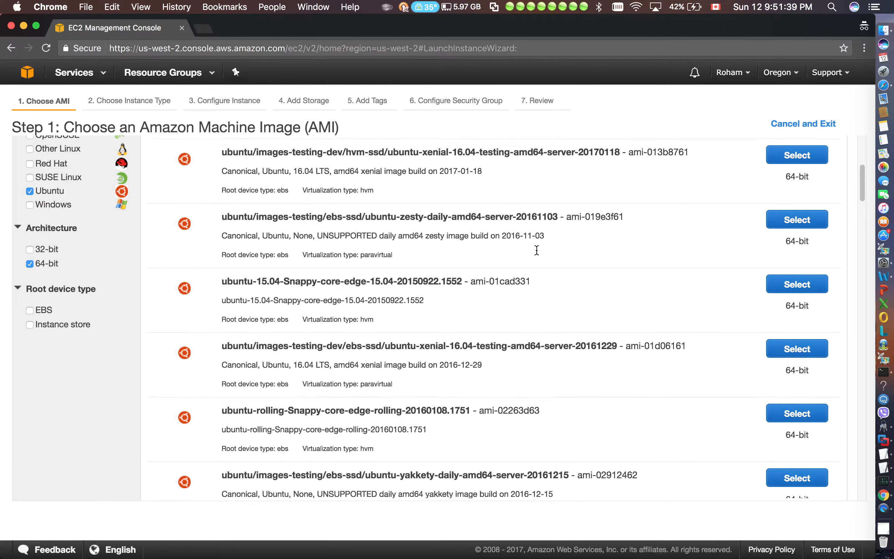
scroll(402, 400, "down", 6)
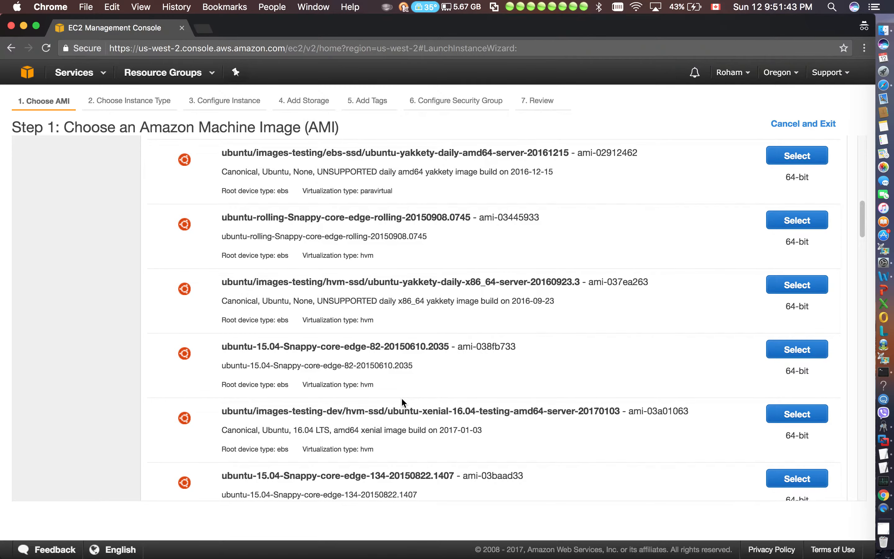
scroll(402, 399, "down", 3)
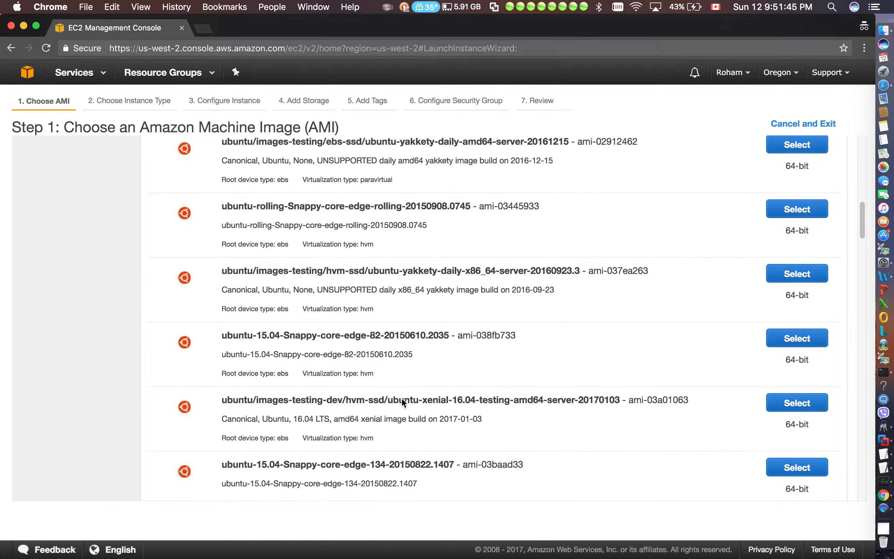
scroll(401, 397, "down", 10)
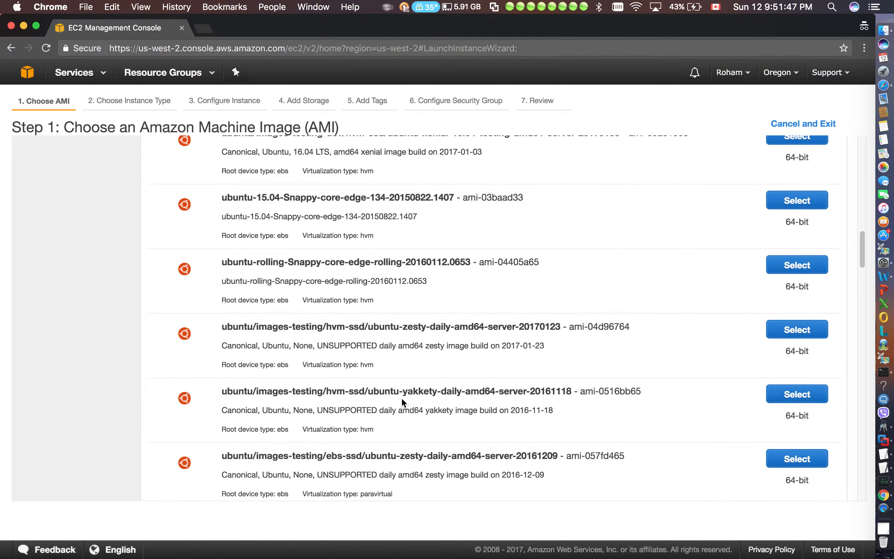
Search the filtered Community AMIs for "ubuntu apache"
scroll(402, 398, "up", 20)
left_click(251, 193)
type("ubunt")
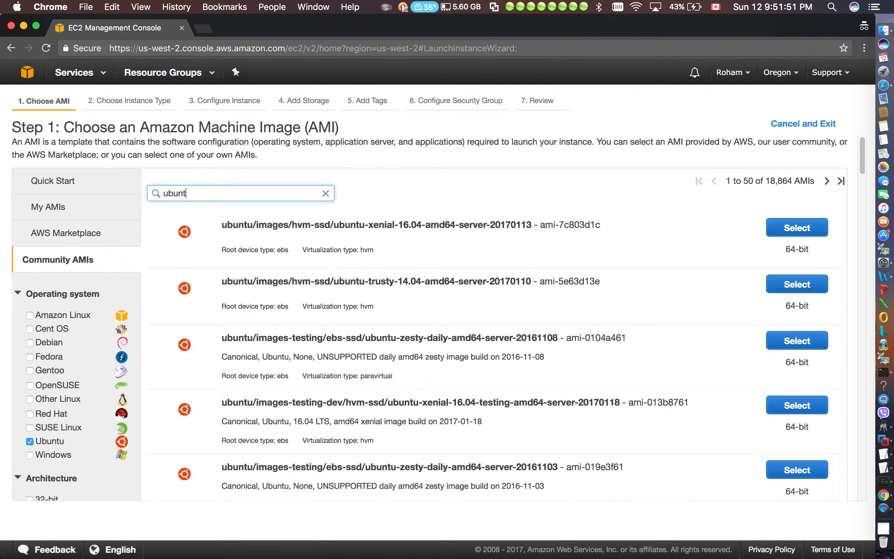
type("u apache")
key("Return")
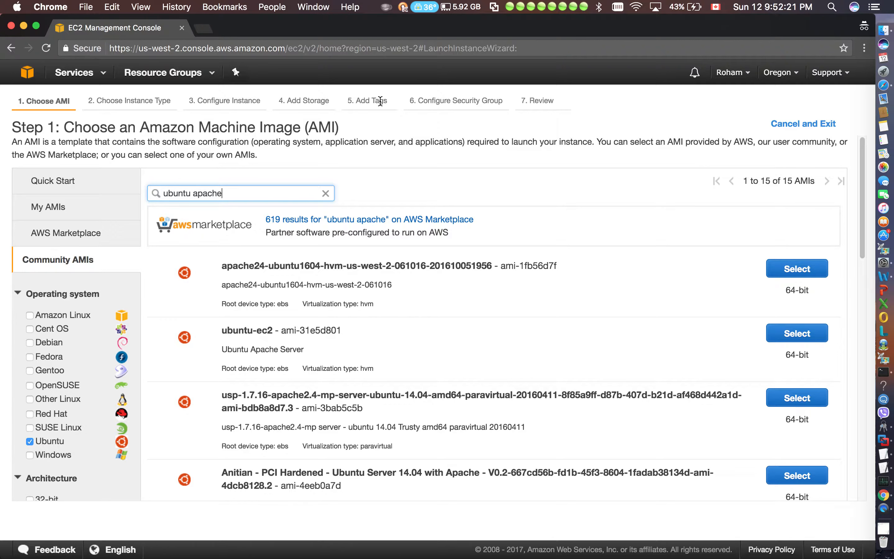
Shorten the search to "ubuntu" and choose the ubuntu-trusty-14.04-amd64-server-20170110 image for the instance
key("BackSpace")
key("BackSpace")
key("BackSpace")
key("BackSpace")
key("BackSpace")
key("BackSpace")
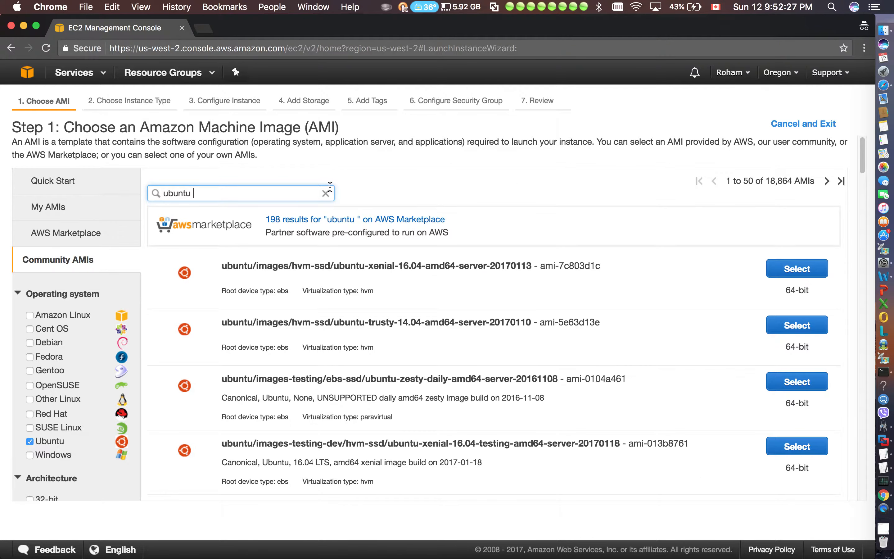
scroll(610, 320, "down", 2)
scroll(609, 320, "down", 1)
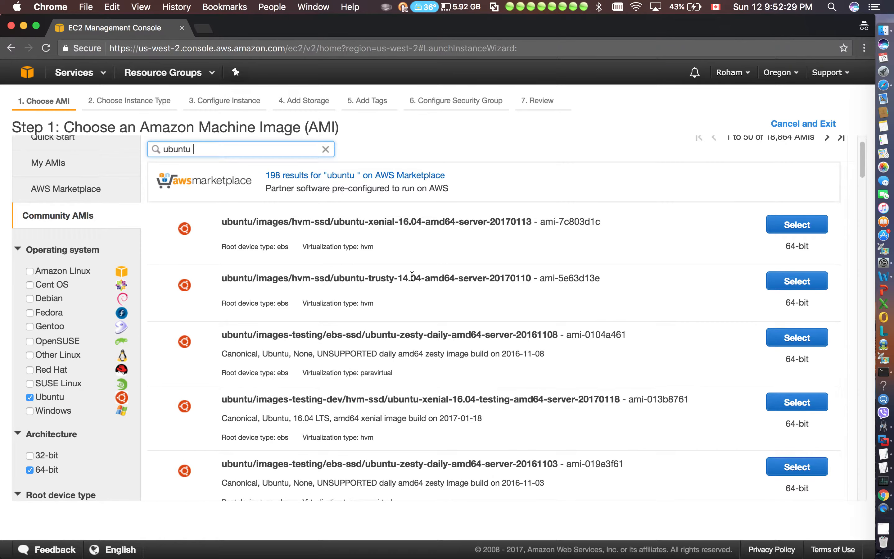
left_click_drag(421, 277, 399, 277)
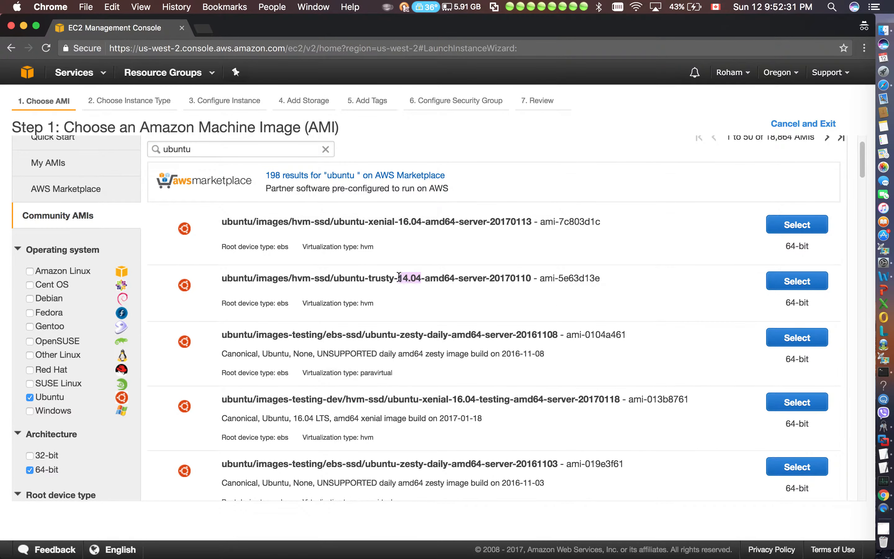
left_click(795, 280)
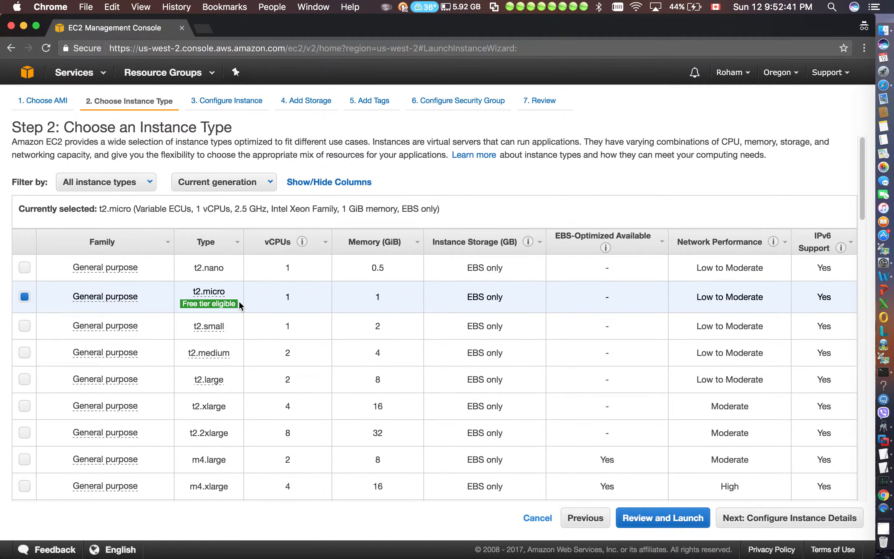
Review the free-tier t2.micro row's specifications, keep that instance type and continue to configuring the instance details
left_click_drag(237, 303, 184, 303)
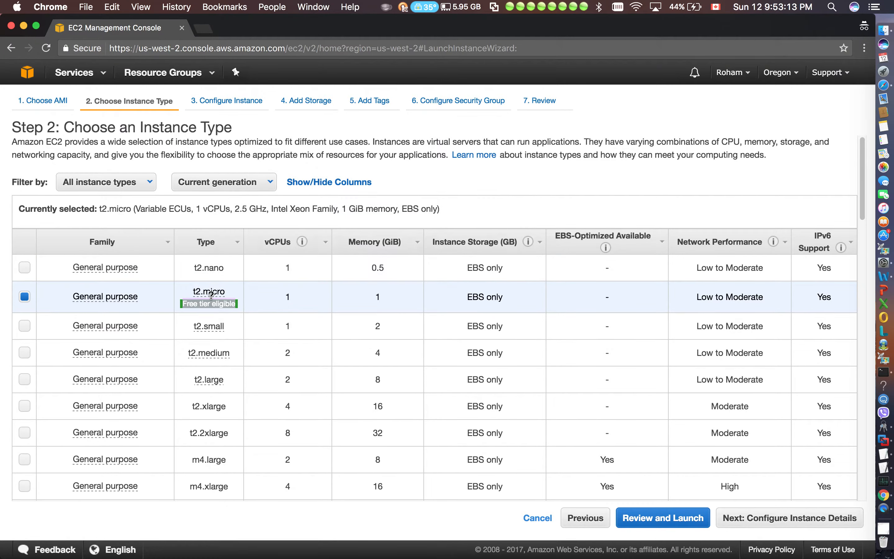
mouse_move(193, 289)
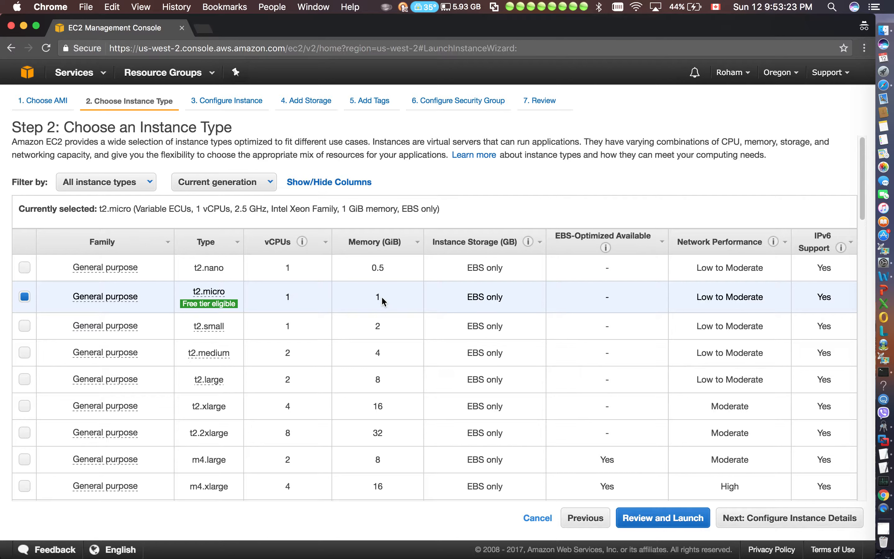
mouse_move(237, 304)
mouse_move(301, 243)
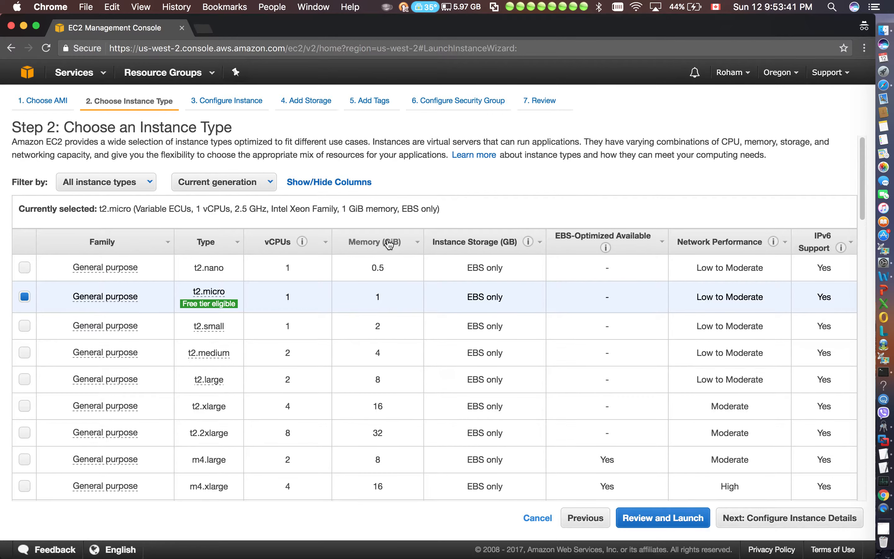
scroll(827, 364, "right", 1)
scroll(825, 357, "left", 1)
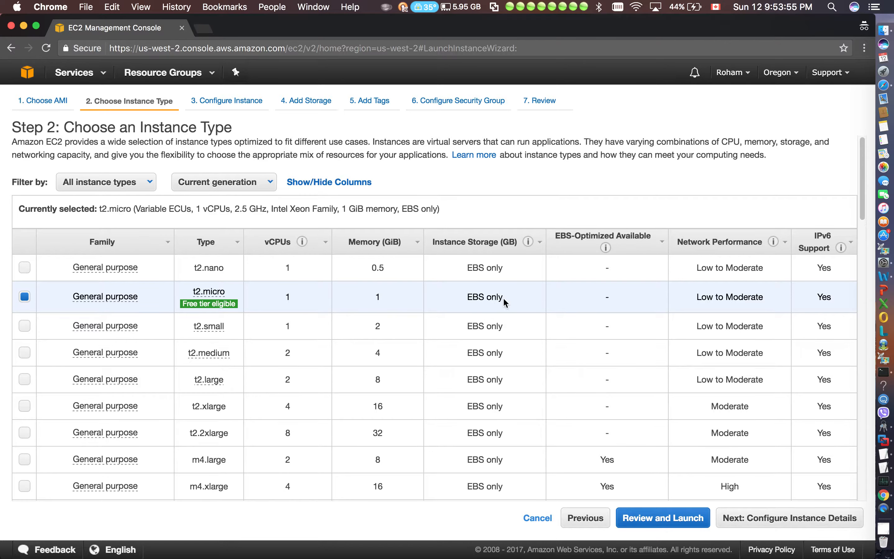
left_click_drag(508, 298, 457, 296)
left_click(816, 523)
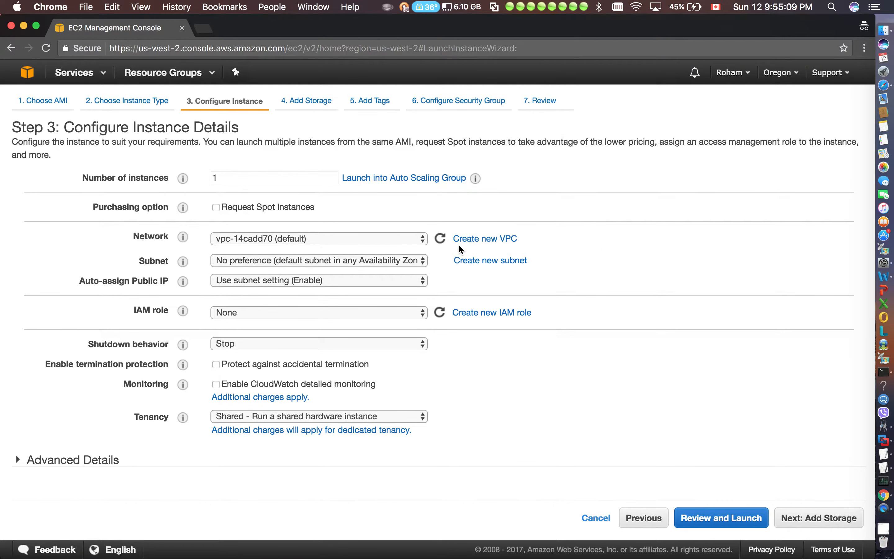
Inspect the available network and subnet options, keeping the default VPC and no subnet preference
left_click(391, 239)
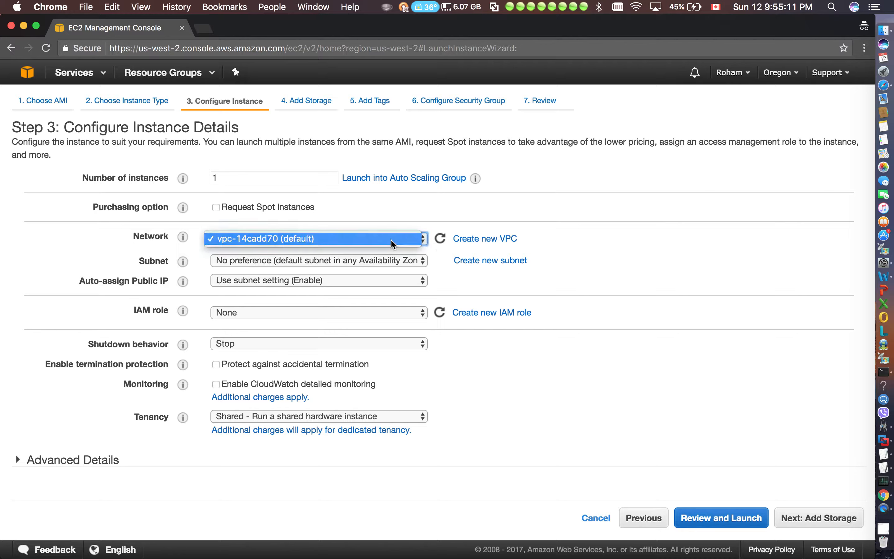
left_click(249, 239)
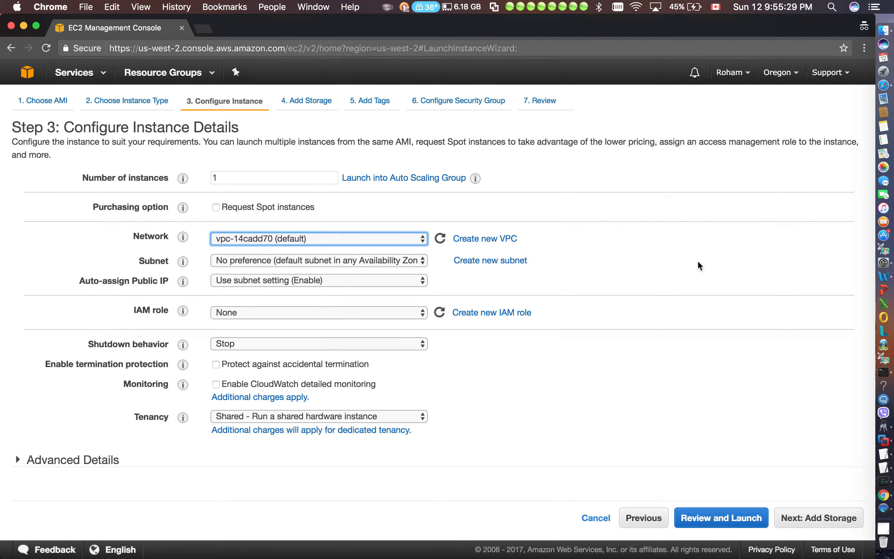
left_click(374, 260)
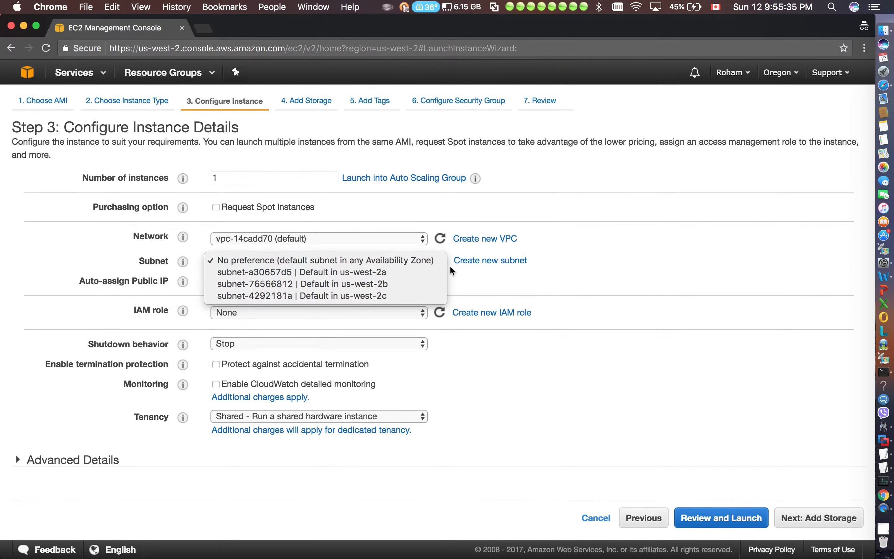
left_click(604, 209)
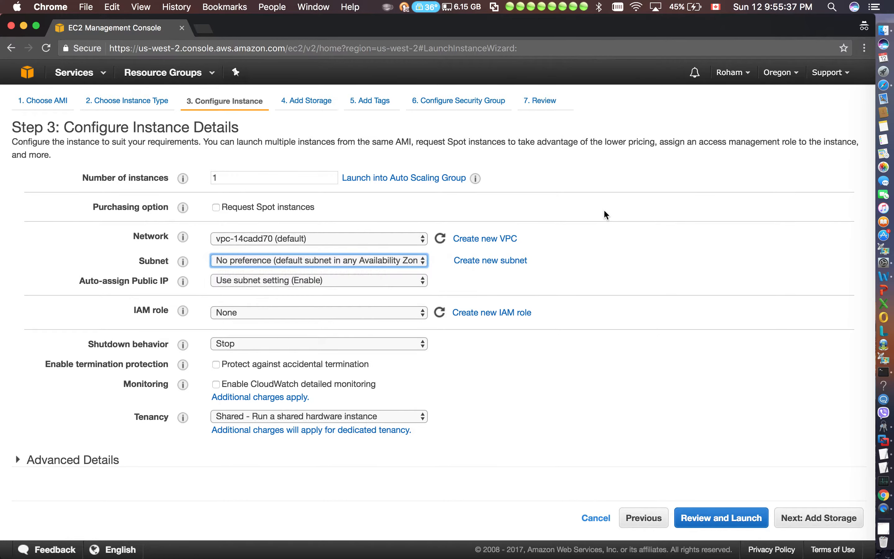
Check the list of available regions, keeping Oregon, and set Auto-assign Public IP to Enable
left_click(775, 73)
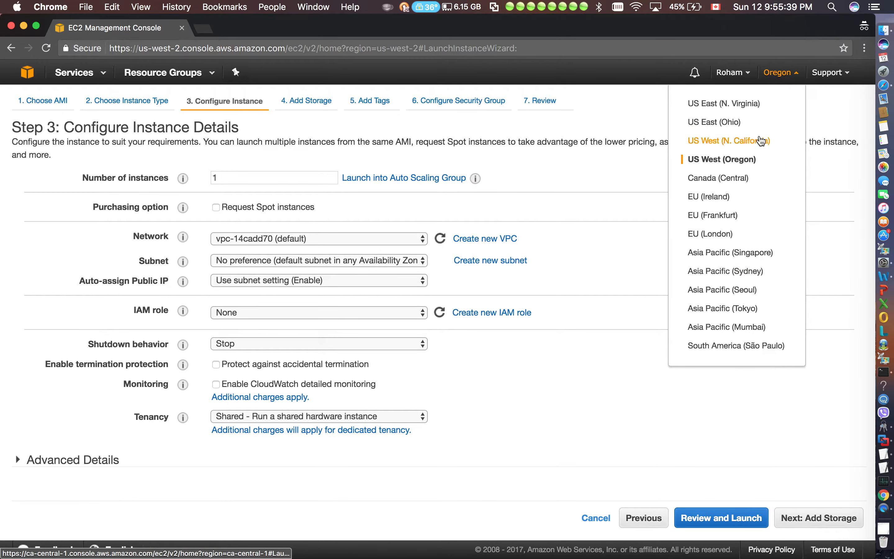
left_click(368, 253)
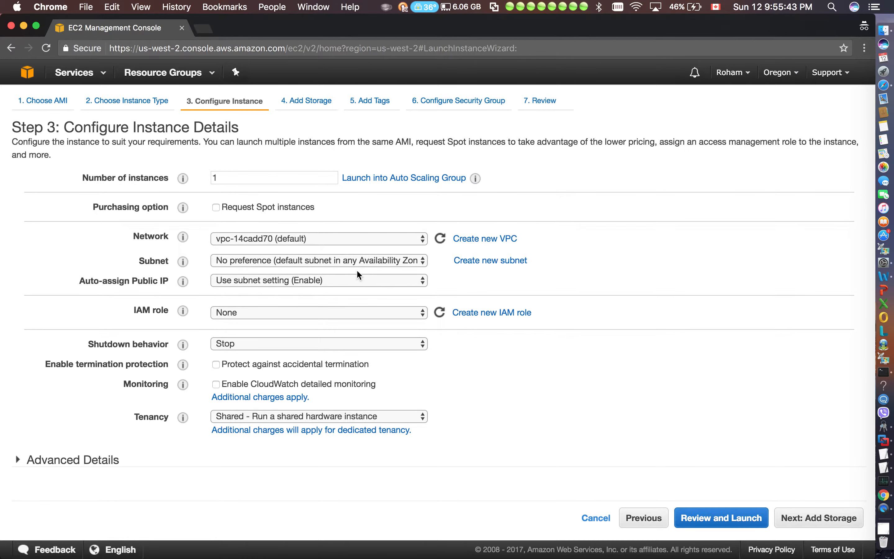
left_click(318, 281)
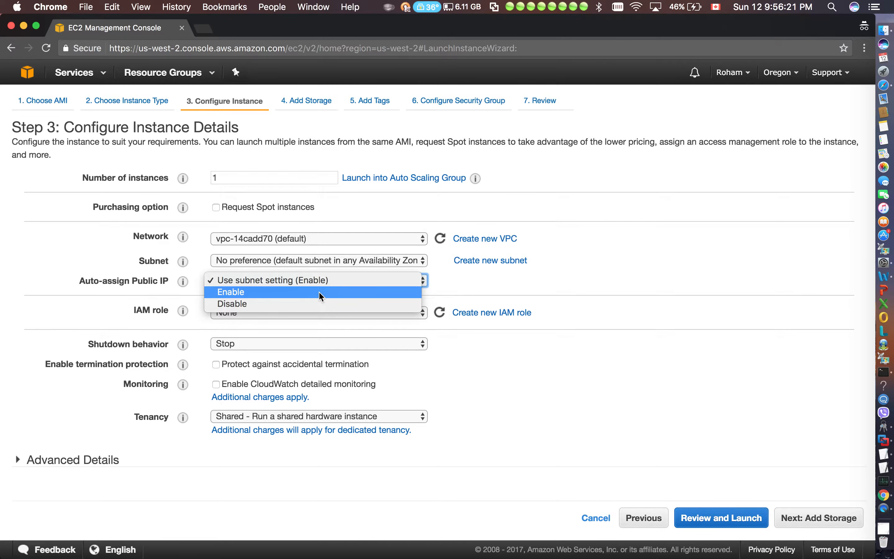
left_click(321, 292)
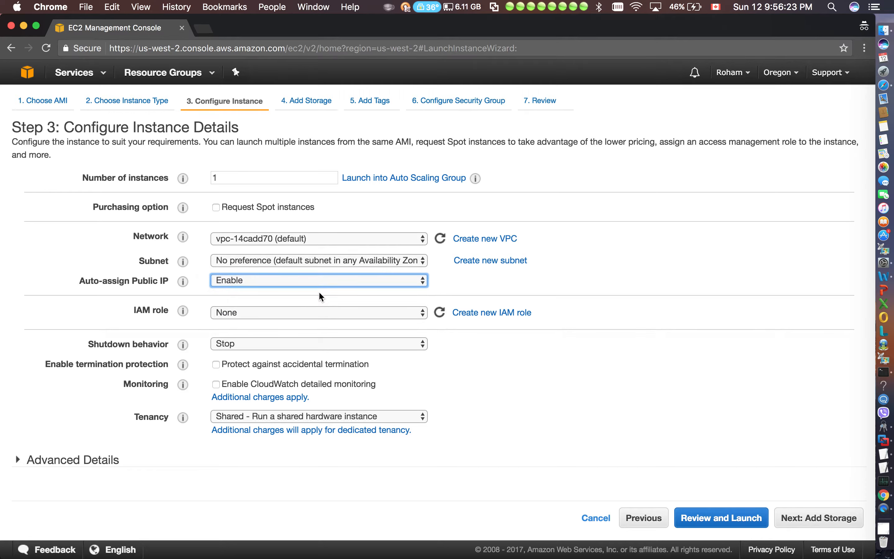
Keep the IAM role at None and continue to the instance's storage configuration
left_click(318, 310)
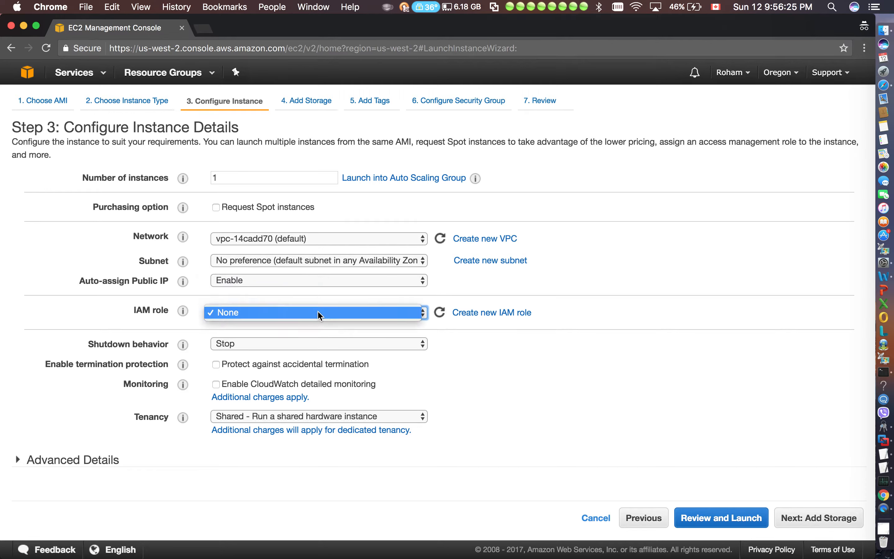
left_click(318, 312)
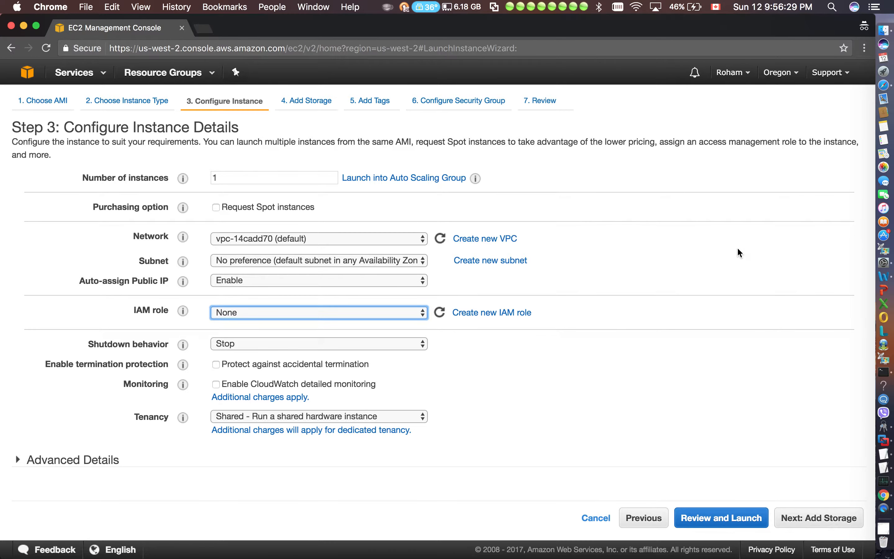
left_click_drag(160, 316, 166, 484)
left_click(539, 428)
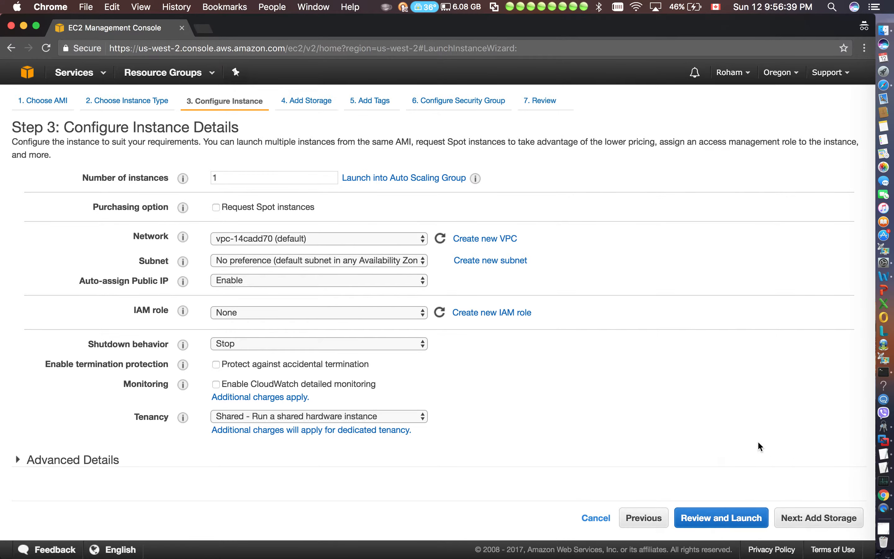
left_click(812, 518)
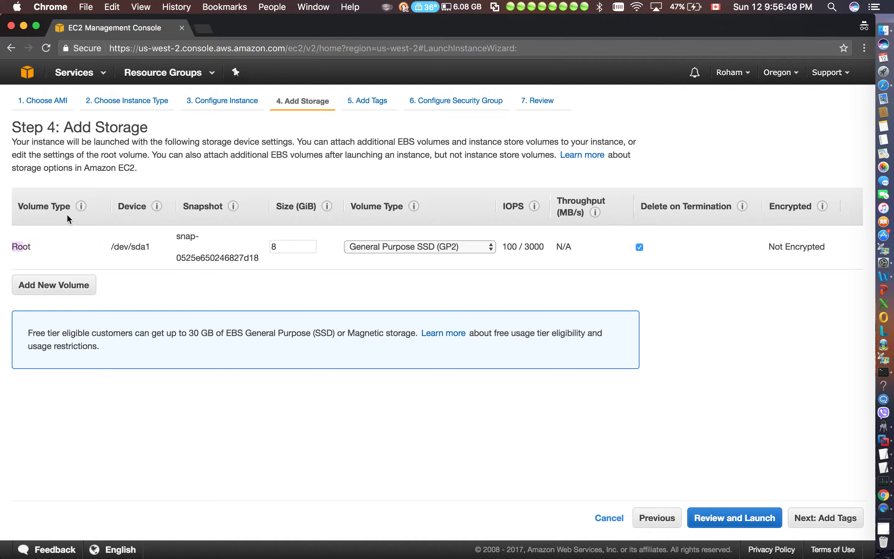
Add a second EBS volume and inspect its volume type and snapshot choices
mouse_move(79, 207)
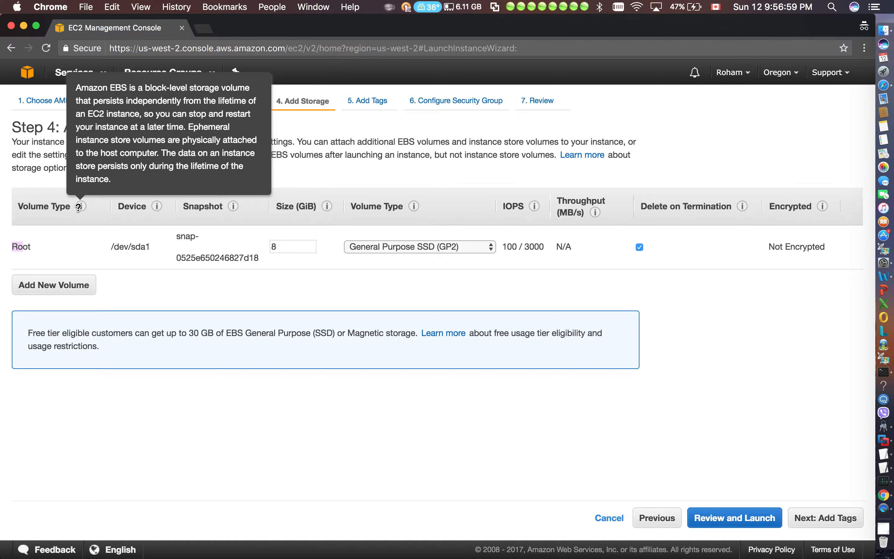
left_click(80, 290)
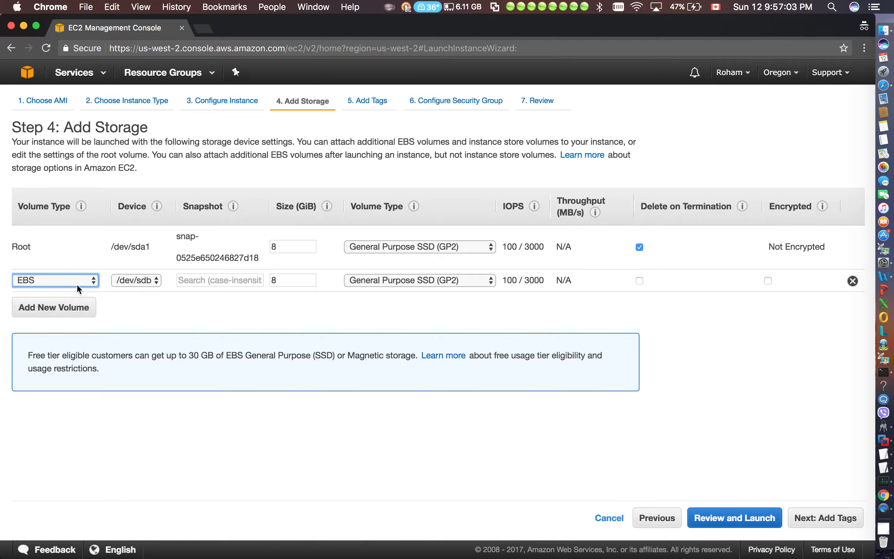
left_click(77, 284)
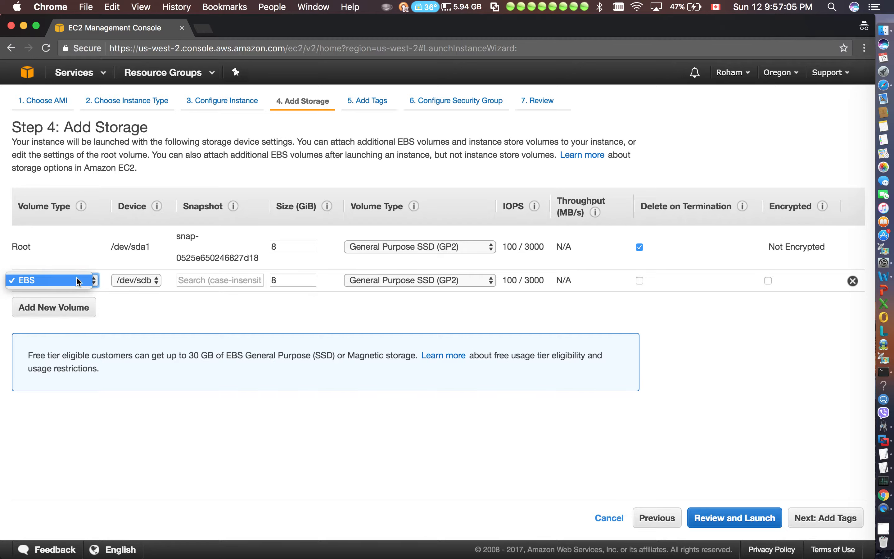
left_click(211, 316)
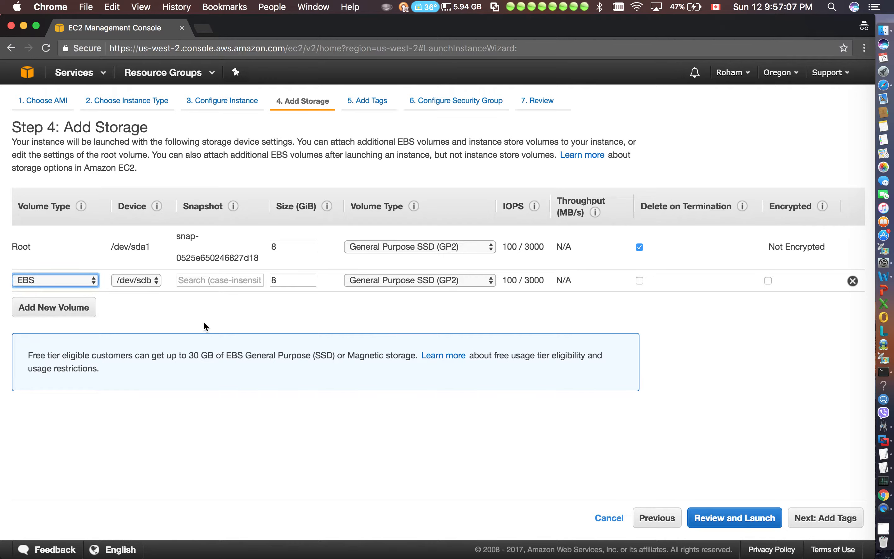
left_click(226, 281)
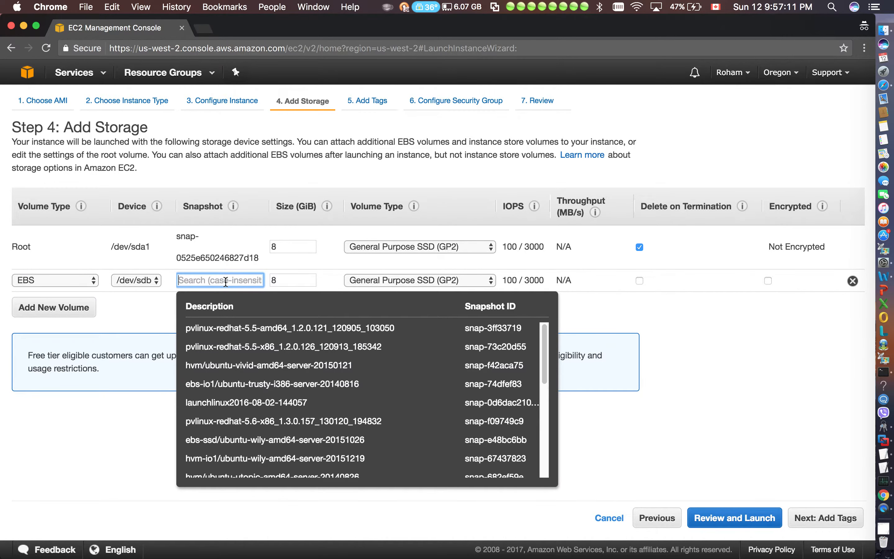
Set the root volume's size to 20 GiB
left_click(10, 242)
key("super+a")
left_click_drag(41, 244, 13, 244)
left_click(63, 246)
double_click(294, 247)
key("BackSpace")
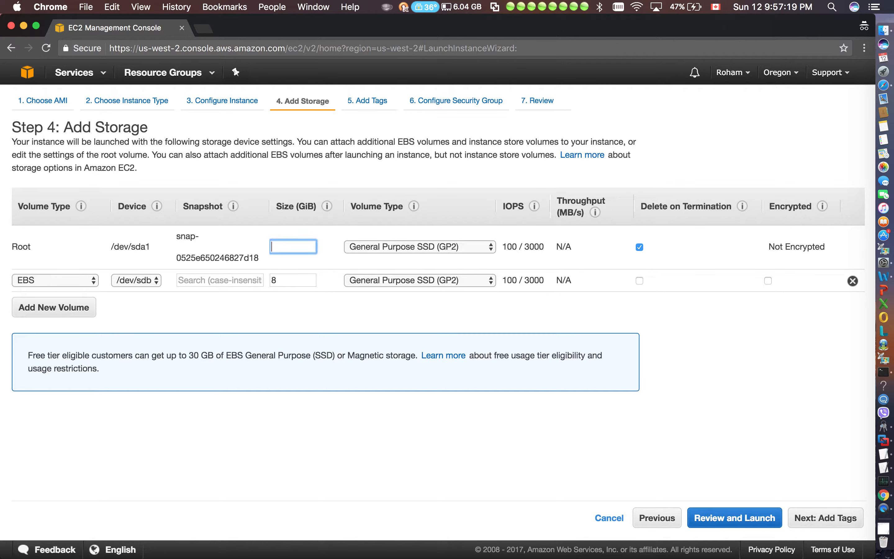
type("20")
left_click(230, 291)
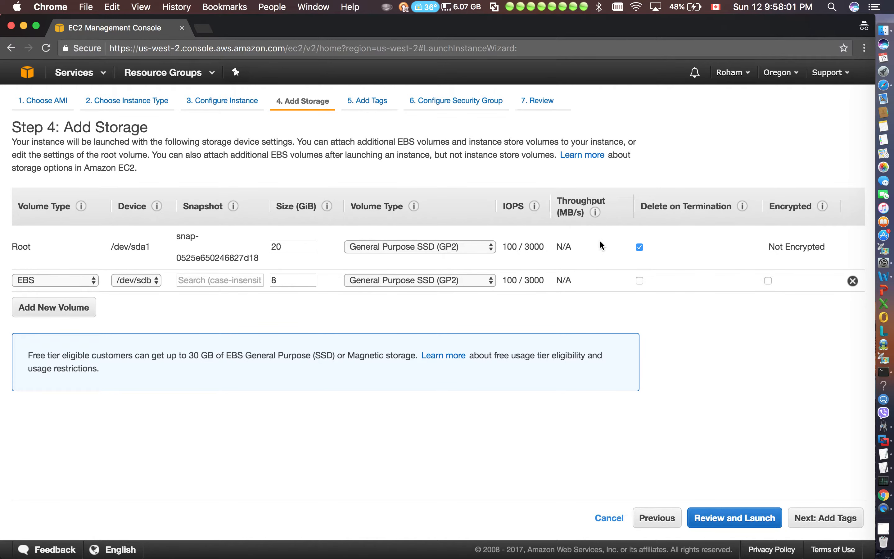
Review the root volume's device, snapshot and encryption details in the storage table
left_click_drag(829, 243, 447, 260)
left_click(704, 306)
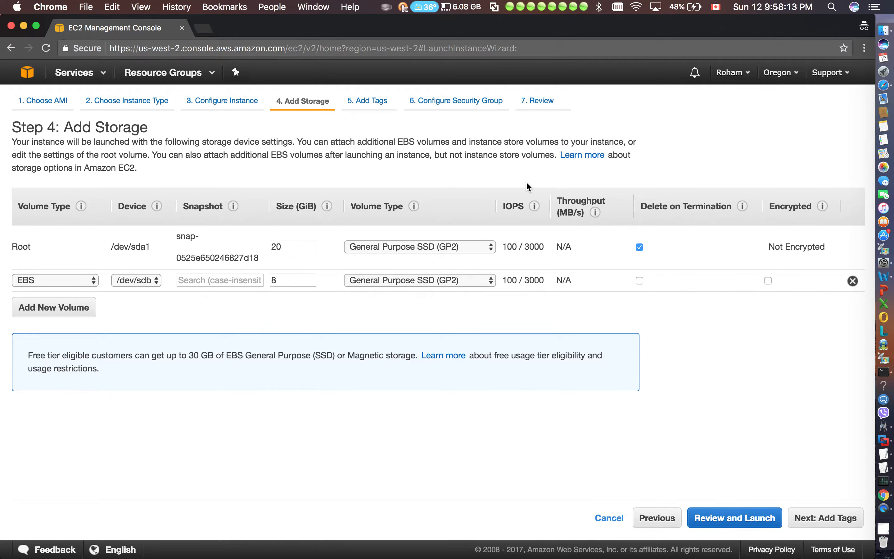
key("super+a")
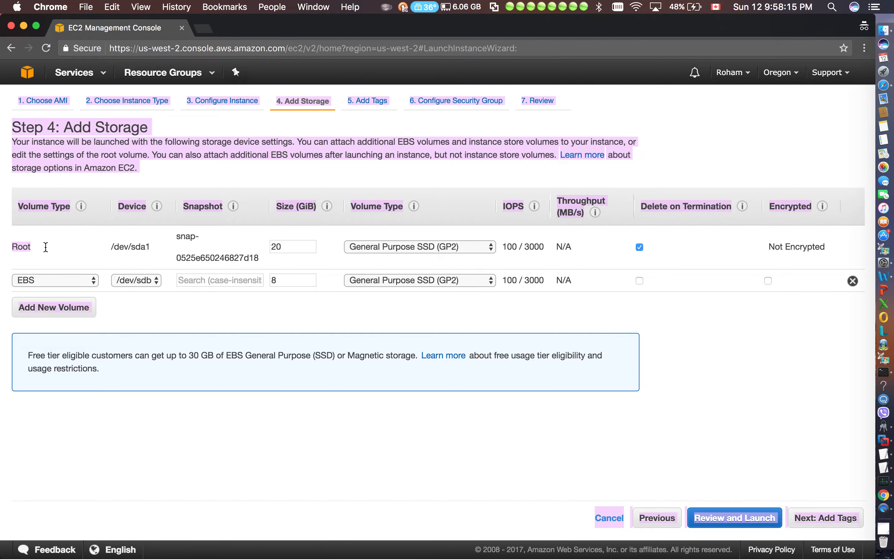
left_click(42, 247)
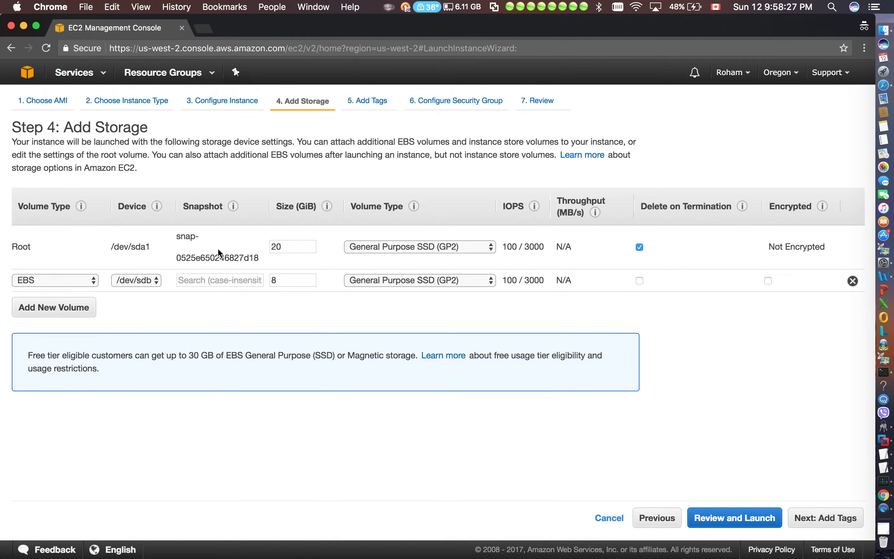
left_click_drag(195, 239, 42, 249)
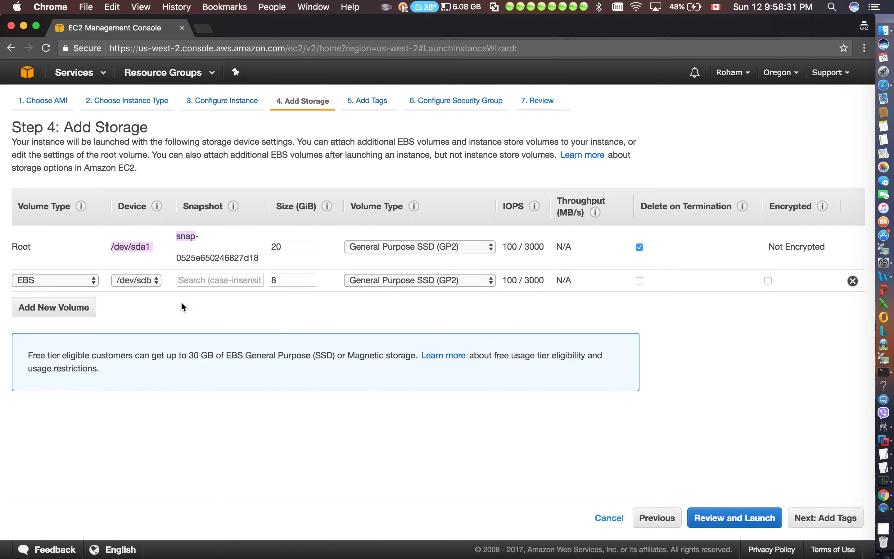
left_click(173, 303)
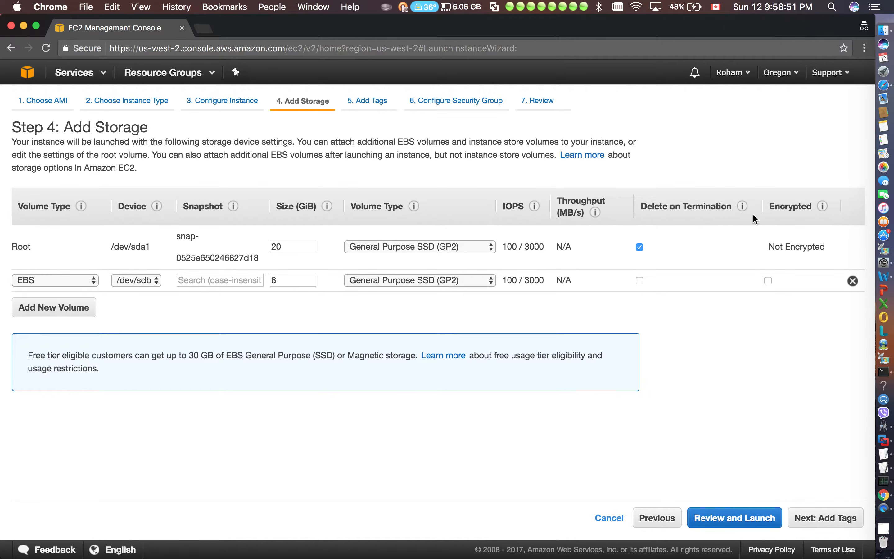
Try the root volume's Delete on Termination option and enable that option for the additional EBS volume
left_click(640, 247)
left_click(639, 248)
left_click_drag(31, 246, 18, 247)
left_click(641, 247)
Read the free-tier storage allowance note and remove the additional EBS volume
left_click_drag(223, 353, 190, 353)
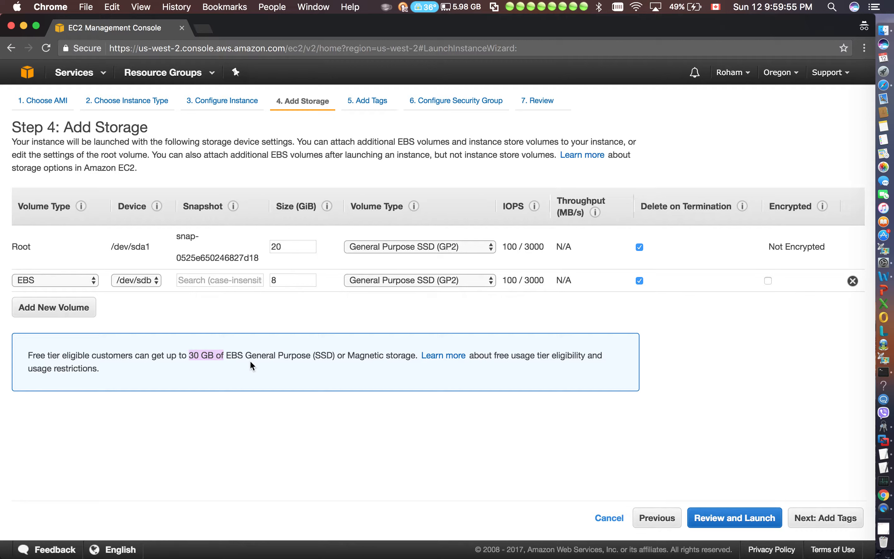
left_click_drag(344, 356, 314, 355)
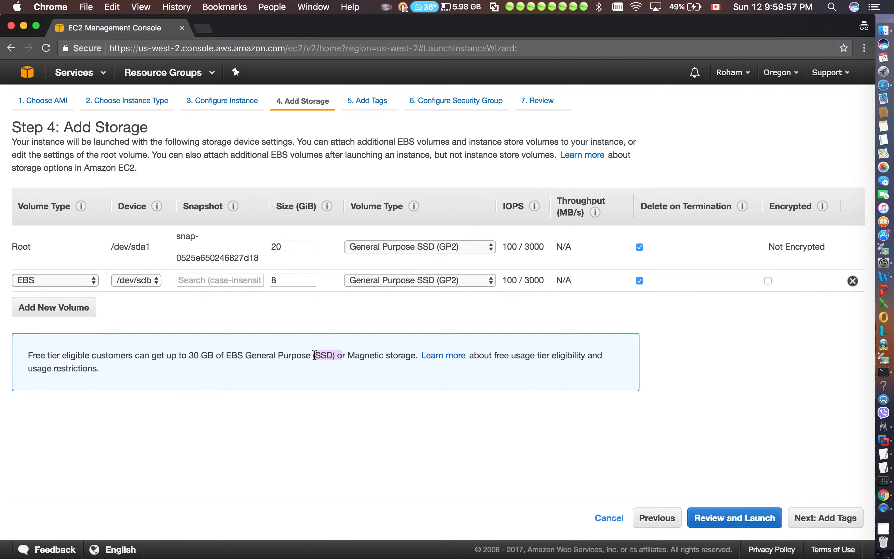
left_click(371, 305)
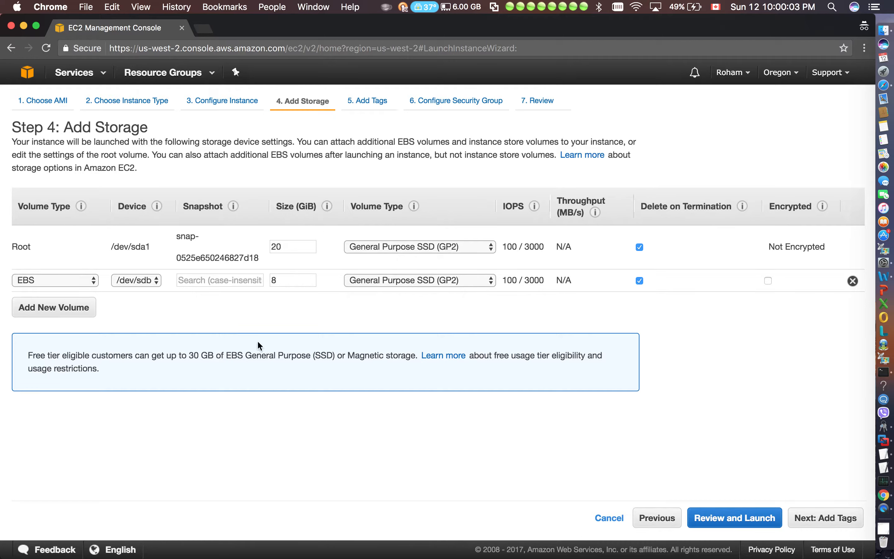
left_click_drag(153, 246, 110, 247)
left_click(161, 258)
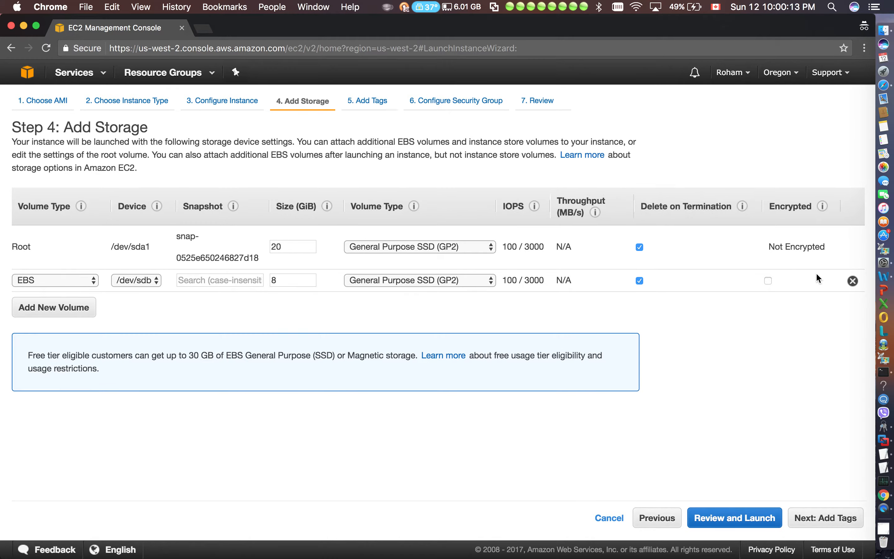
left_click(853, 281)
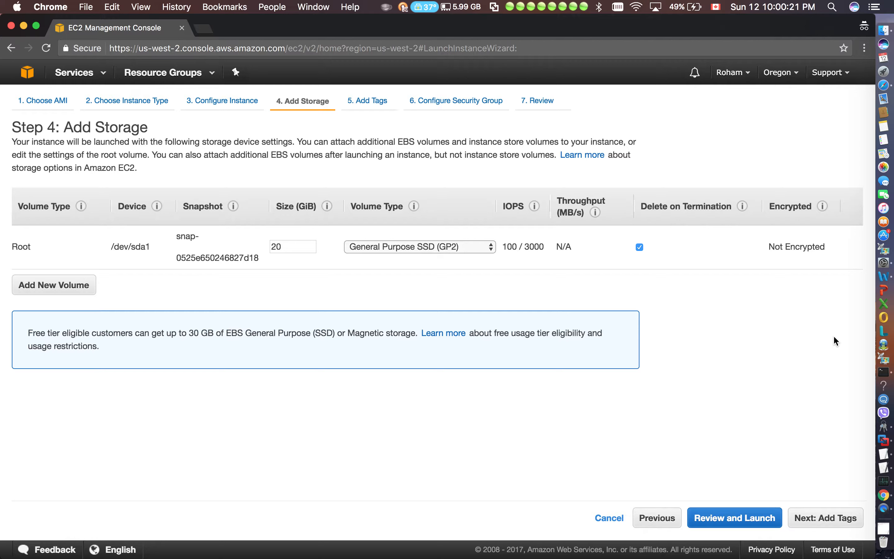
Try enabling encryption on a newly added EBS volume and remove that volume again
left_click_drag(825, 251, 770, 247)
left_click(770, 248)
left_click_drag(36, 248, 9, 248)
left_click(81, 243)
left_click(56, 291)
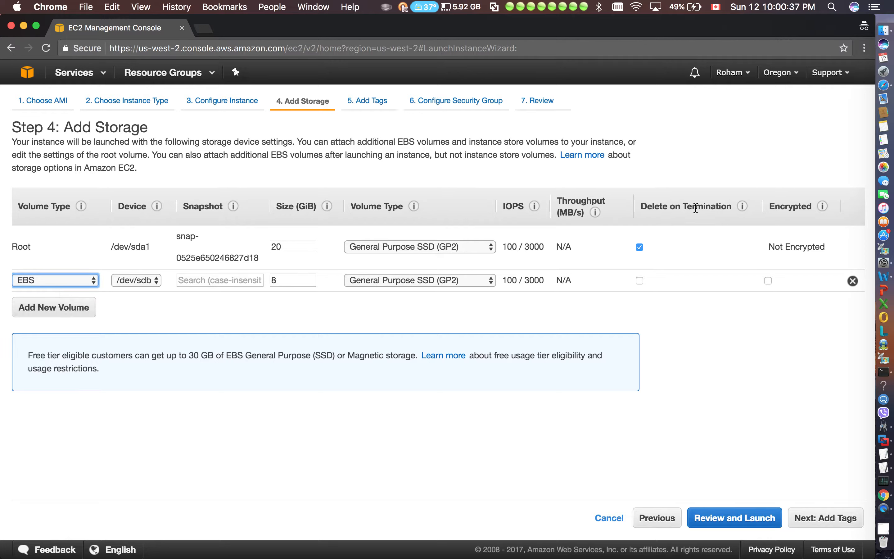
left_click(769, 281)
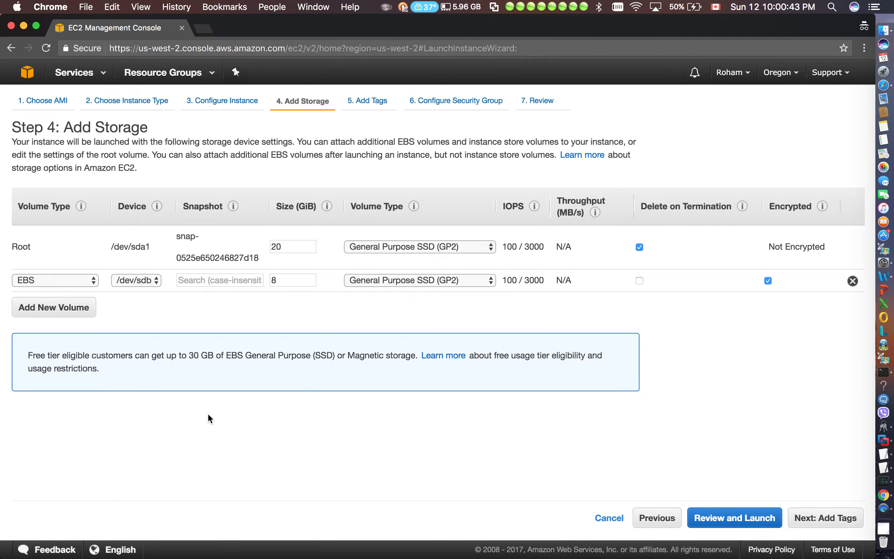
left_click(853, 281)
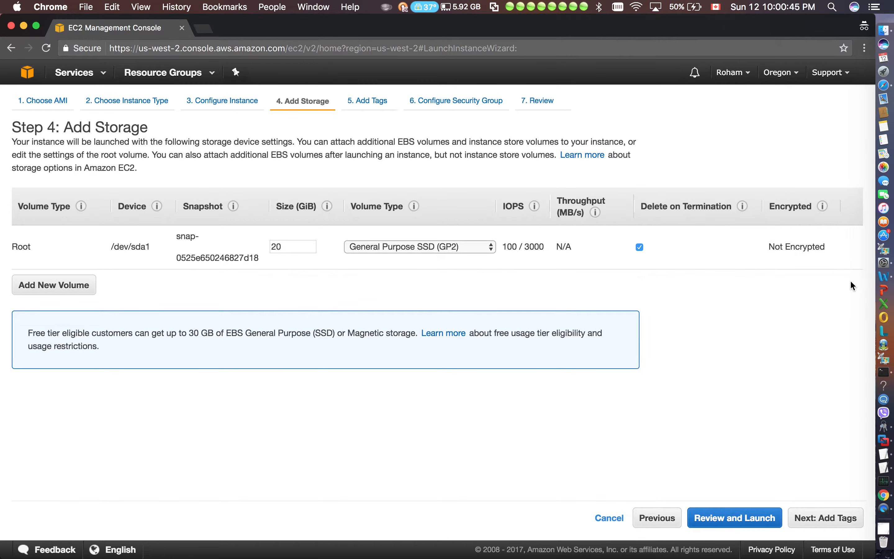
Continue to the instance tags and set the Name tag's value to "AWS TEST INSTANCE"
left_click(824, 520)
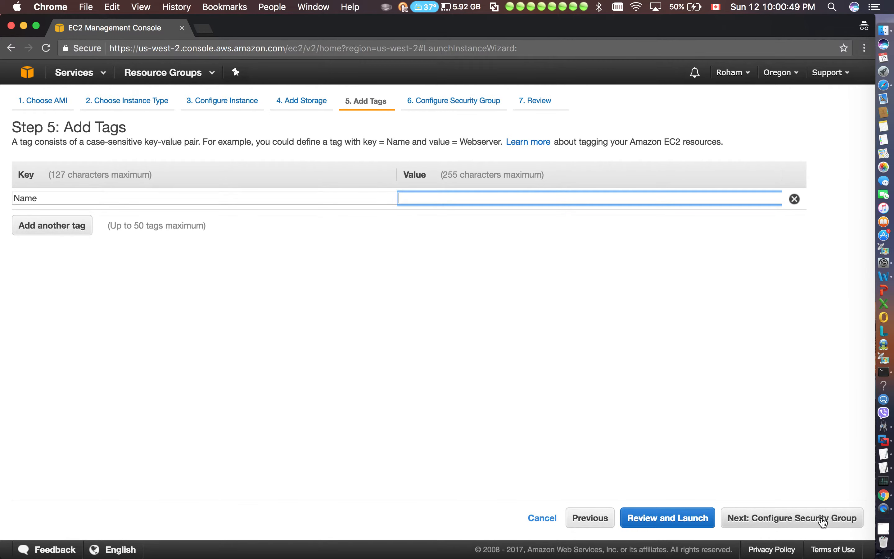
type("AWS")
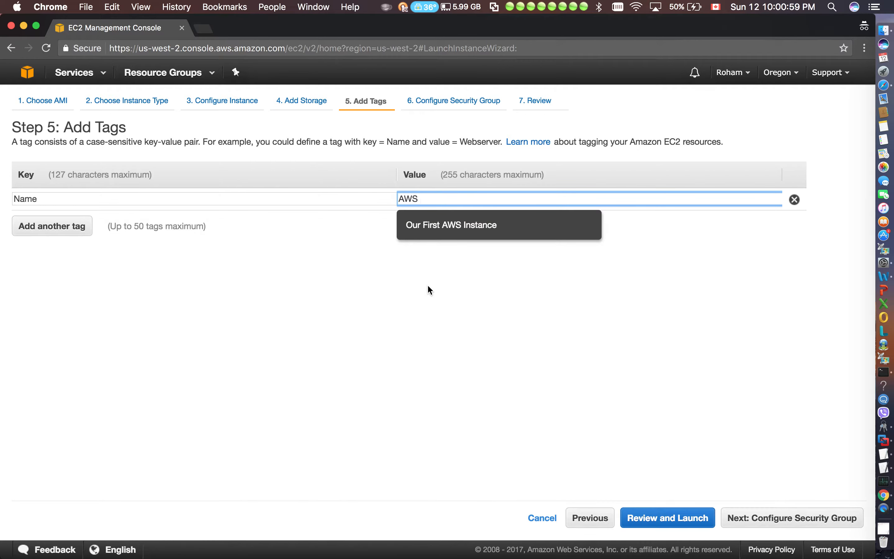
type("TEST INSTANCE")
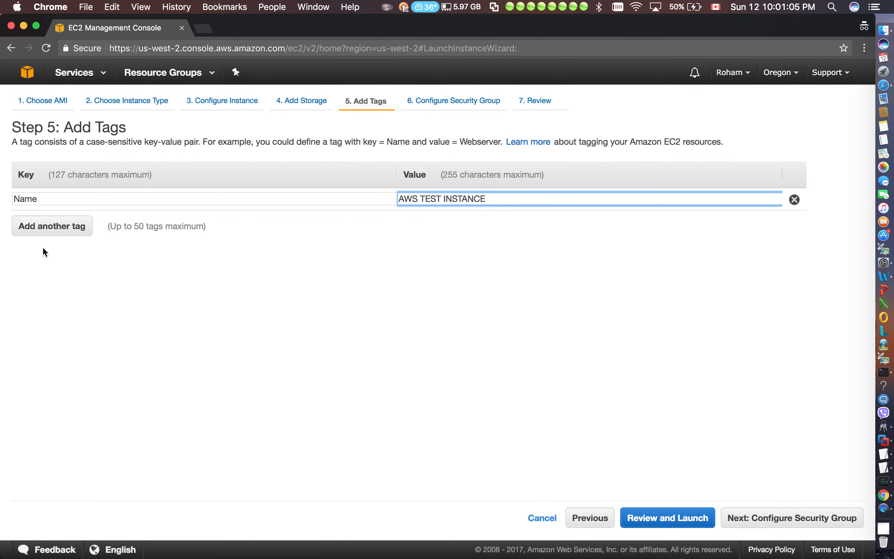
Add a second tag with the key "Contacts" and enter the contact person's name as its value
left_click(79, 226)
type("Contacts")
key("Tab")
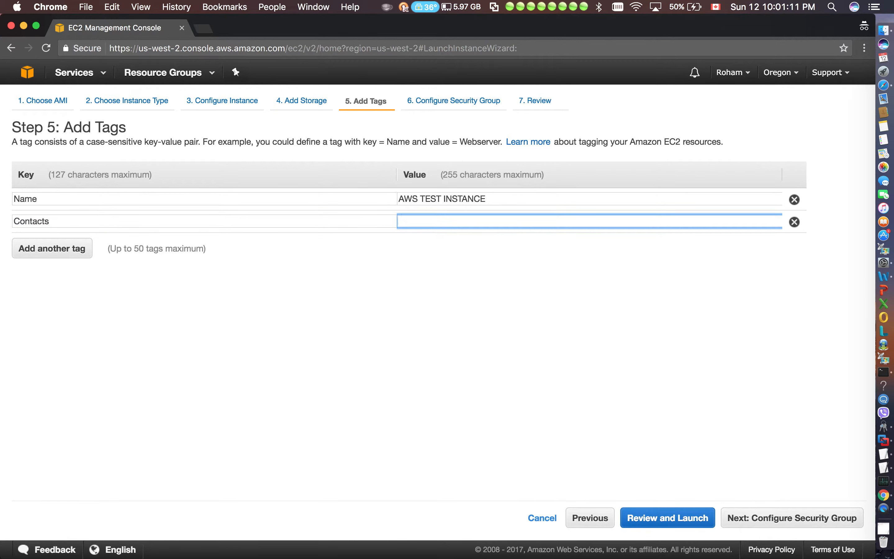
type("Roham")
key("Tab")
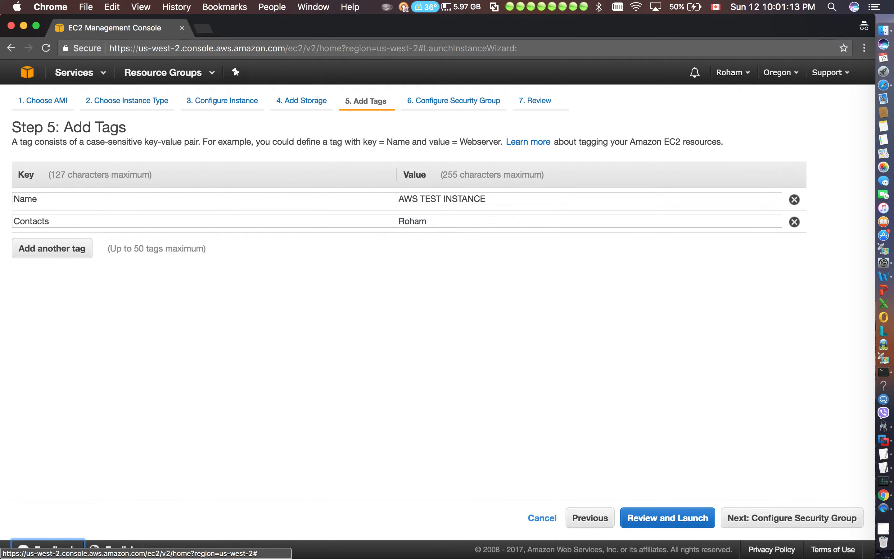
Add a third tag with the key "Department" and the value "IT"
left_click(28, 253)
type("Department")
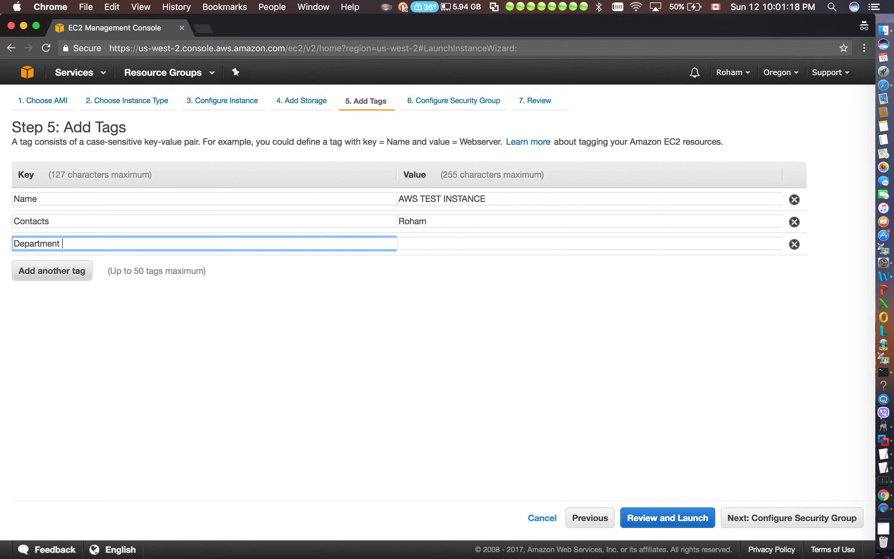
key("Tab")
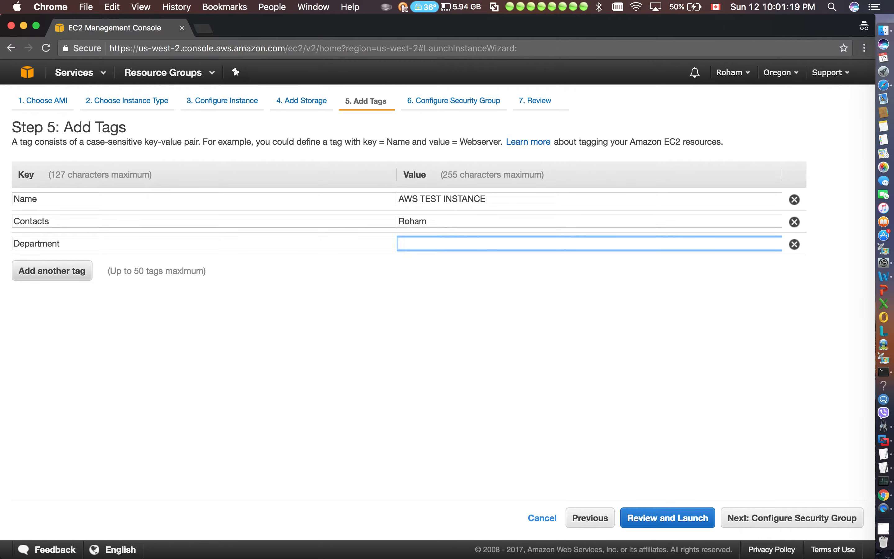
type("IT")
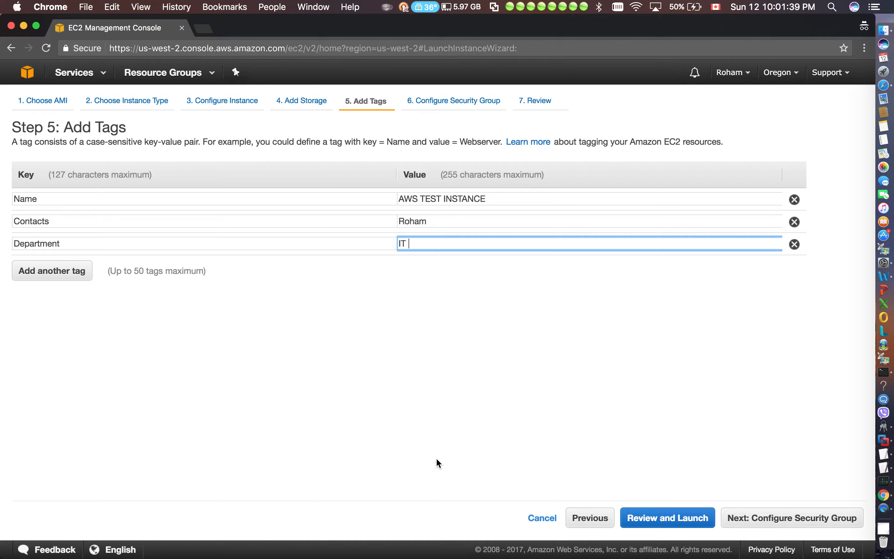
Try adding a fourth tag with the key "Retention" and remove that tag again
left_click(40, 266)
type("R")
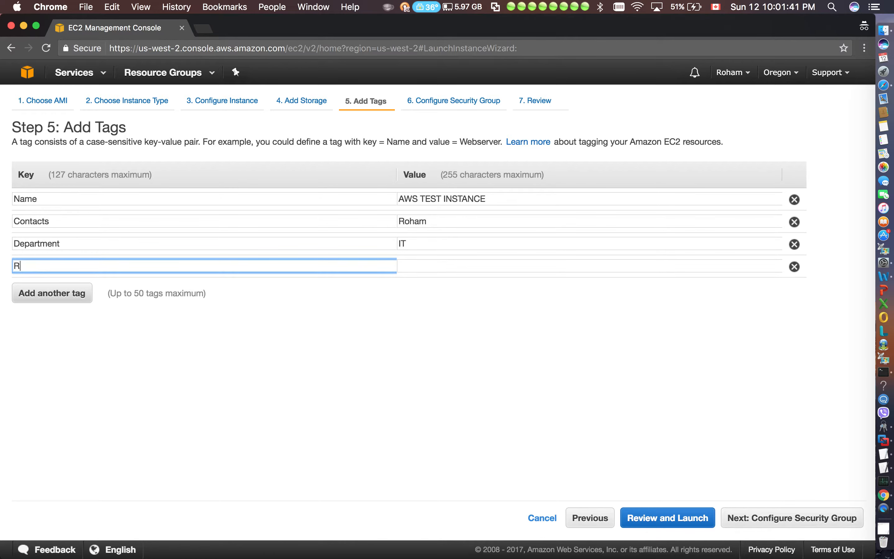
type("etention")
left_click(473, 290)
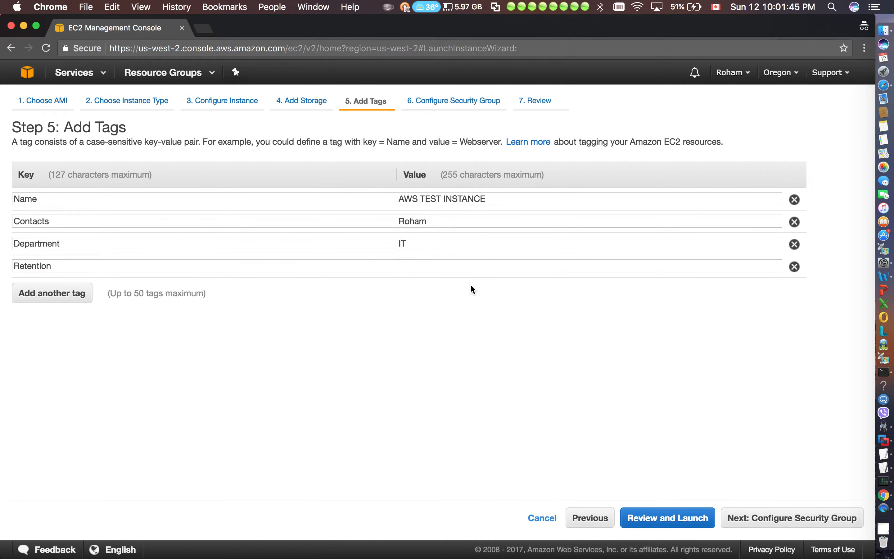
left_click(794, 267)
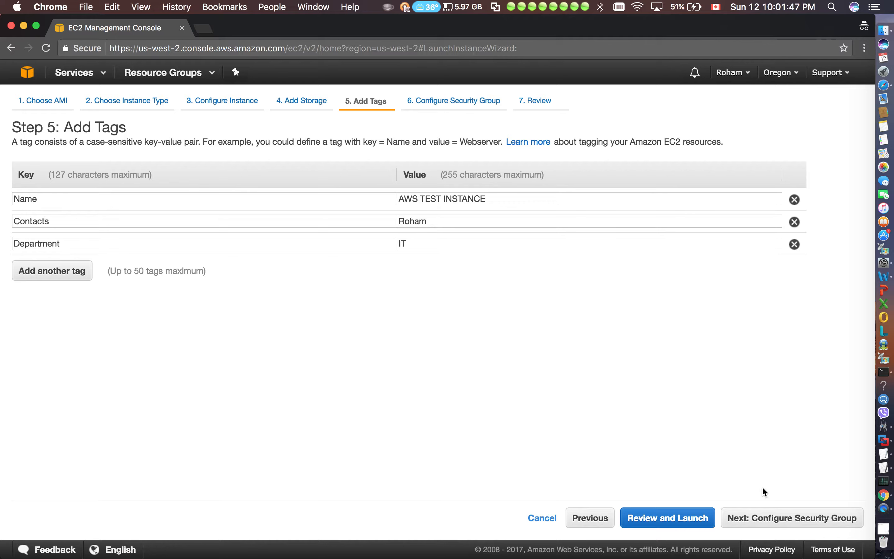
Continue to the security group configuration for the instance
left_click(767, 515)
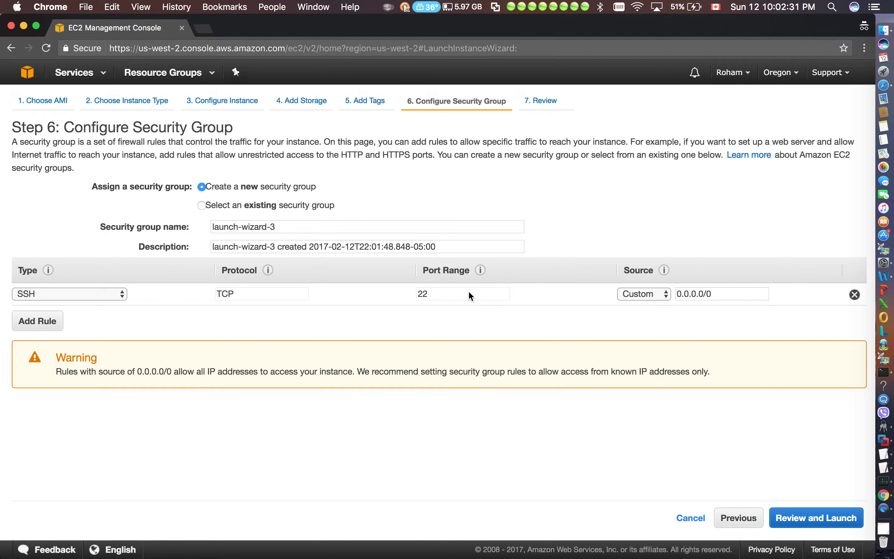
Examine the default SSH rule's type options, port range and source, and read the warning about open source addresses
left_click_drag(717, 295, 671, 295)
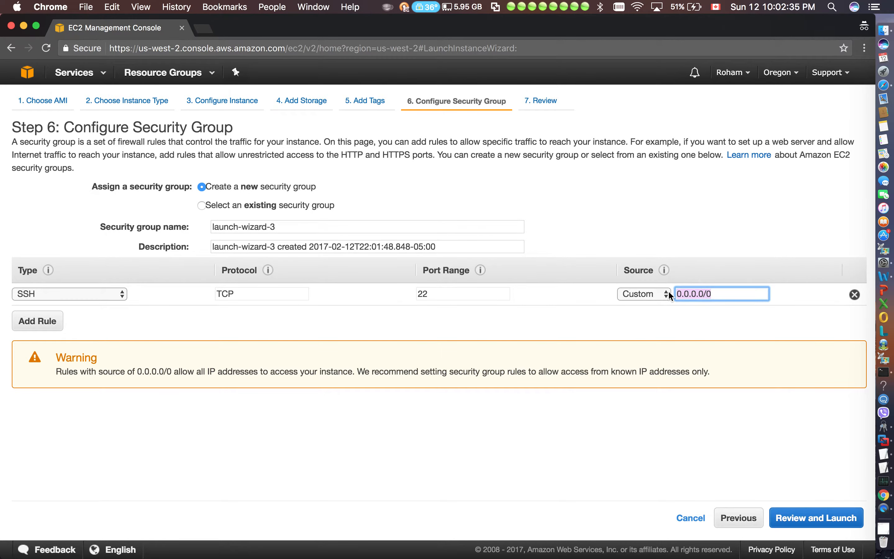
left_click(83, 295)
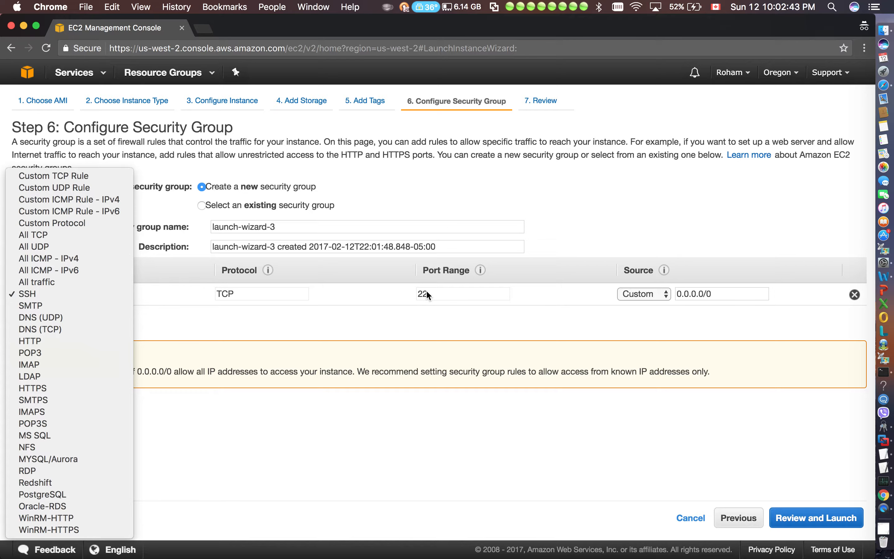
left_click(711, 298)
left_click_drag(713, 297, 679, 288)
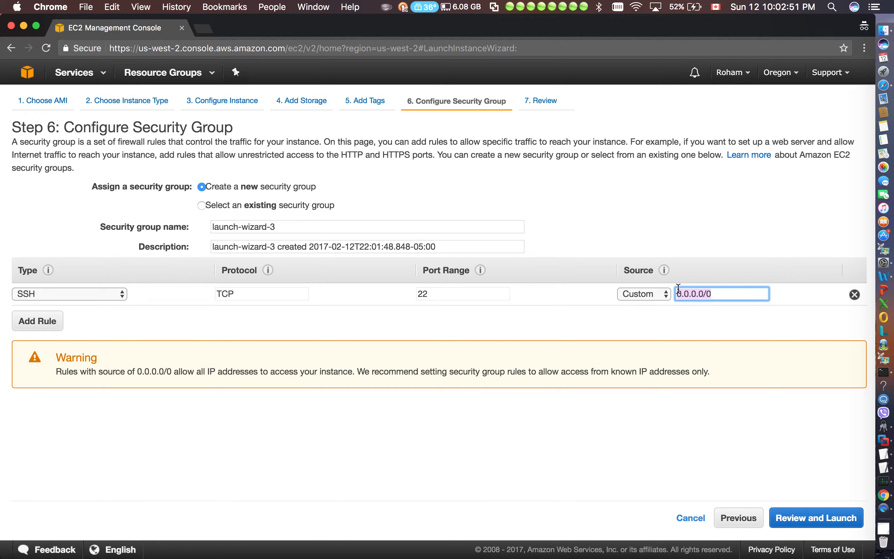
triple_click(714, 374)
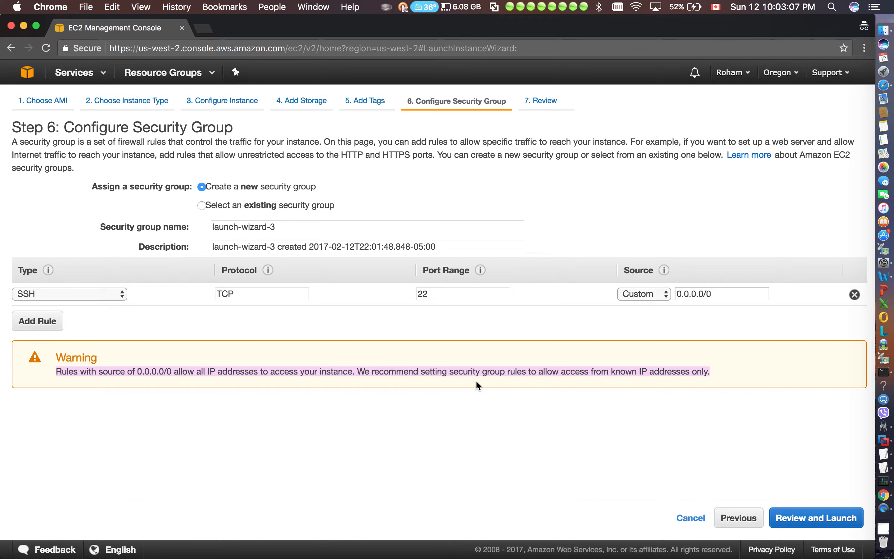
left_click(716, 319)
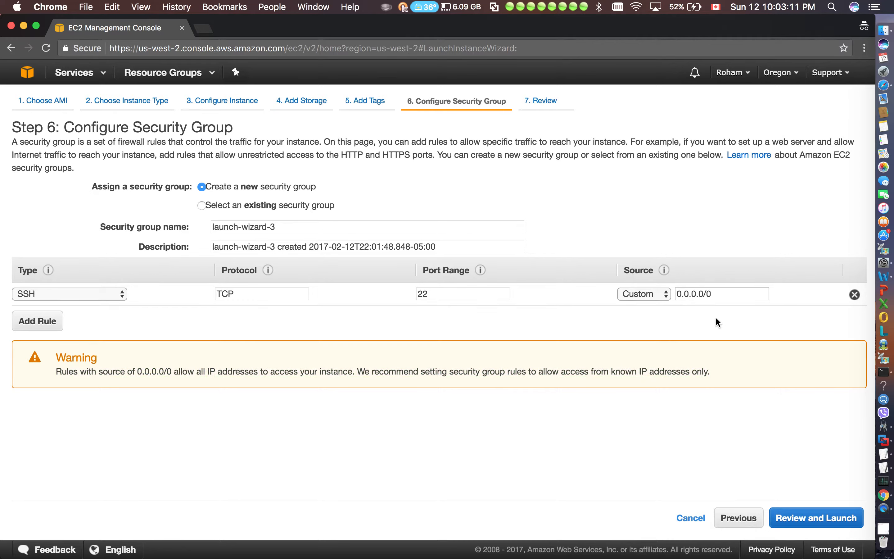
left_click_drag(720, 298, 657, 292)
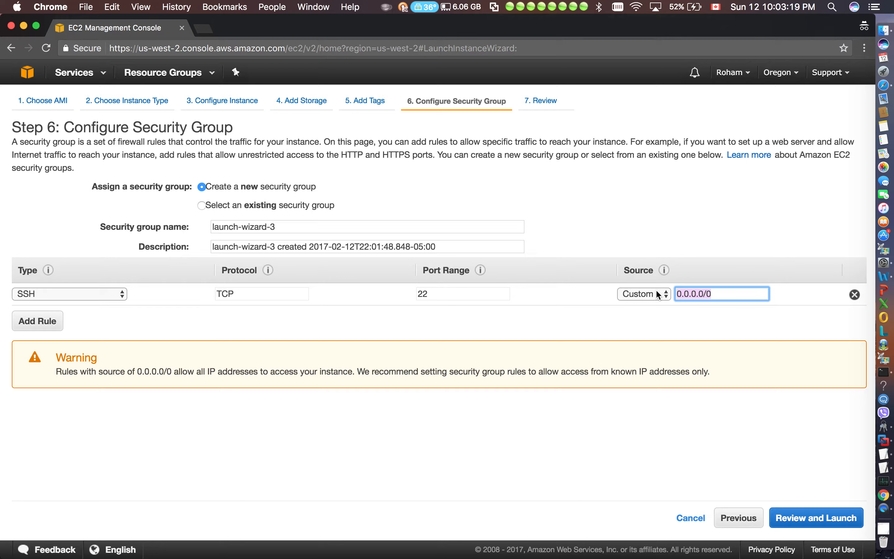
double_click(442, 294)
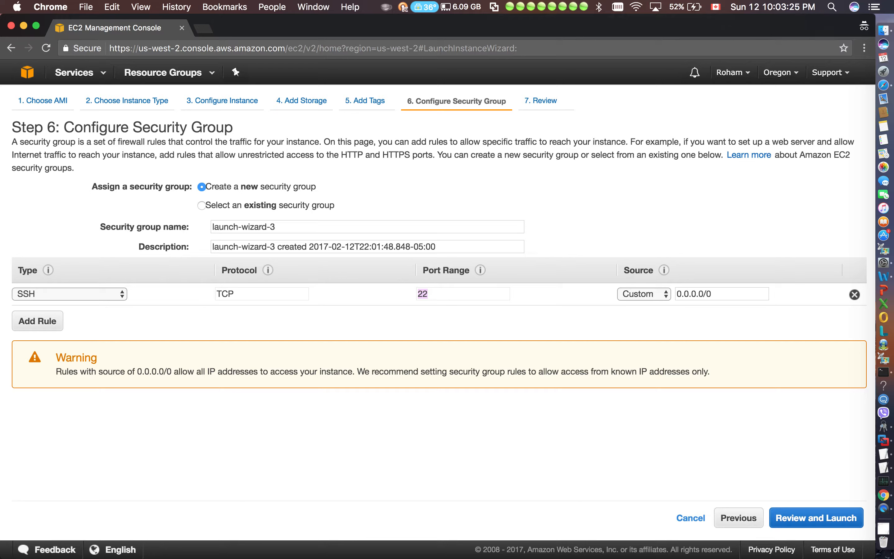
left_click(450, 288)
double_click(443, 294)
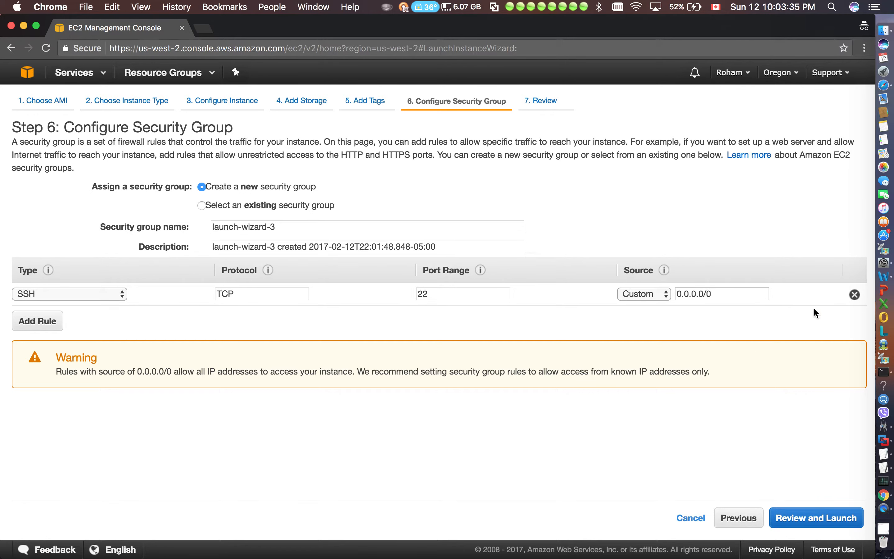
Remove the default SSH rule from the new security group and add an HTTP rule in its place
left_click(855, 294)
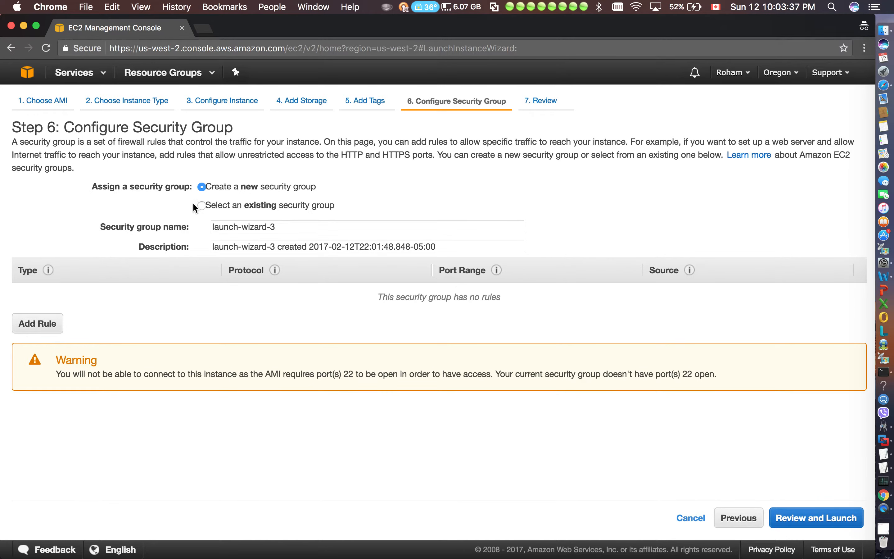
left_click(57, 324)
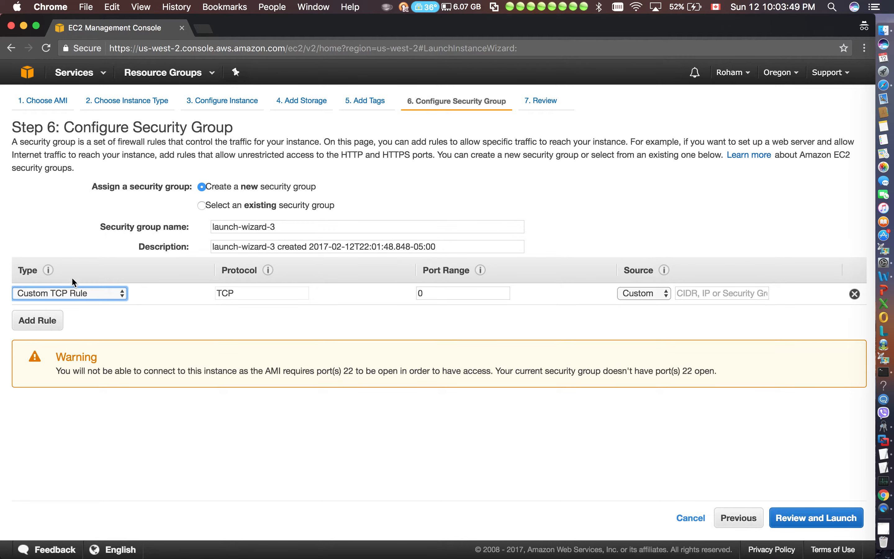
left_click(73, 293)
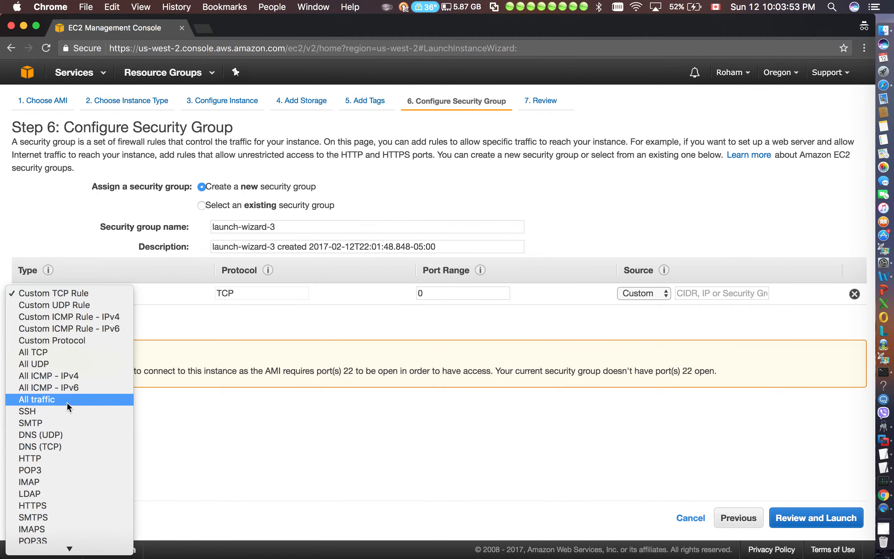
left_click(51, 458)
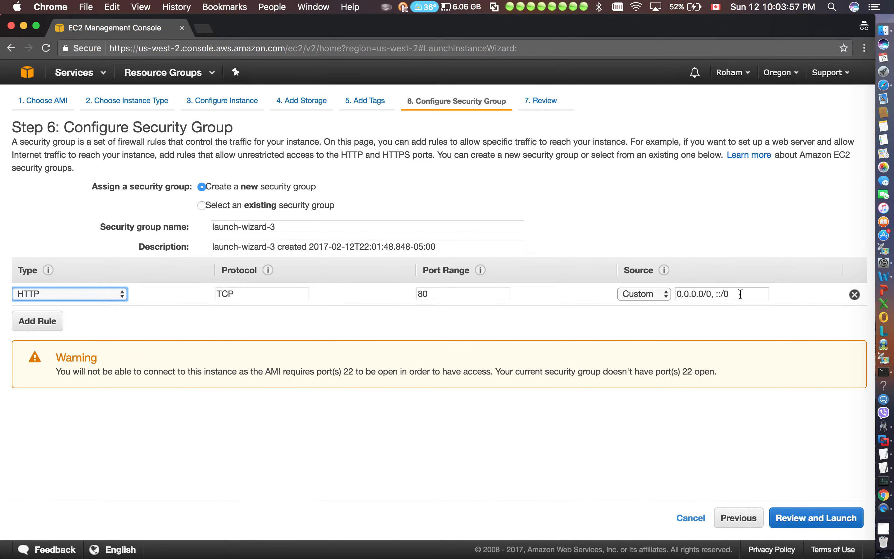
Examine the IPv4 and IPv6 source ranges of the HTTP rule and read the warning about the port the AMI requires
left_click_drag(741, 293, 717, 295)
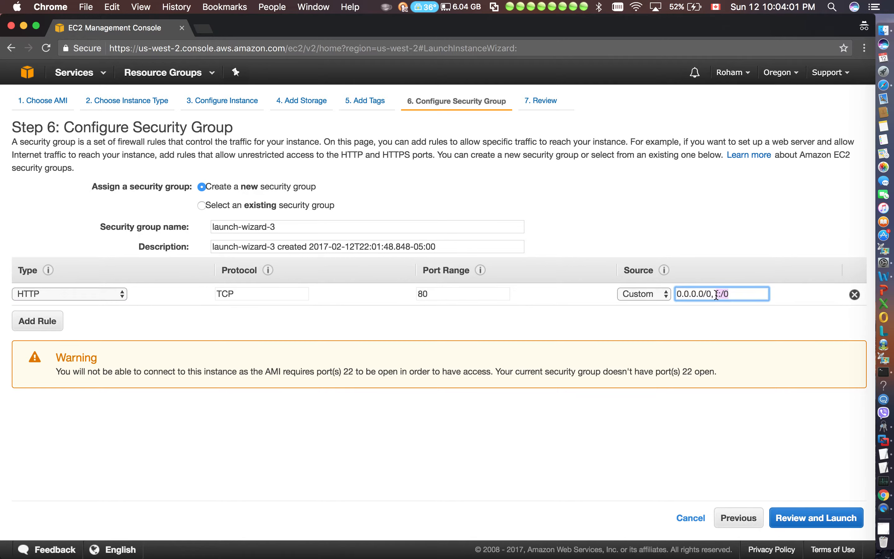
left_click(714, 295)
left_click_drag(714, 294, 680, 293)
double_click(739, 296)
left_click(739, 297)
triple_click(721, 299)
left_click(722, 296)
left_click_drag(717, 297, 728, 294)
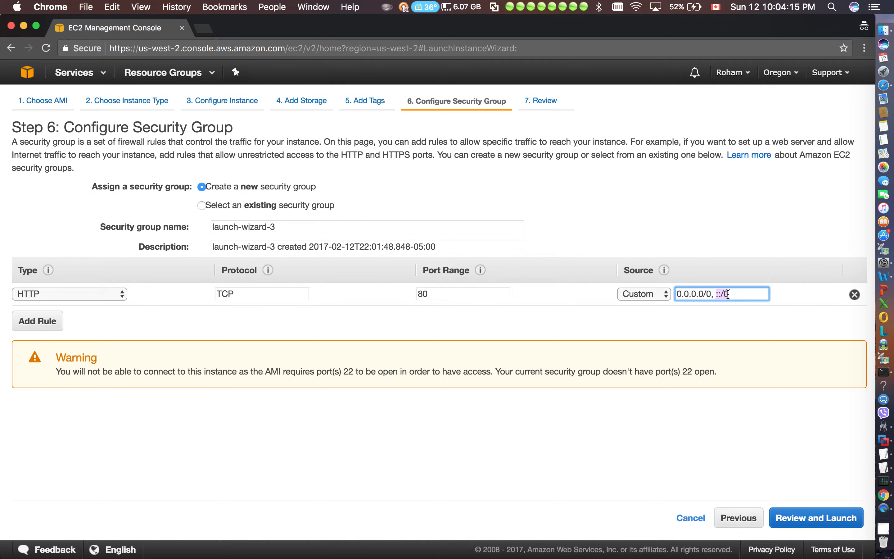
left_click_drag(712, 293, 678, 293)
left_click(533, 358)
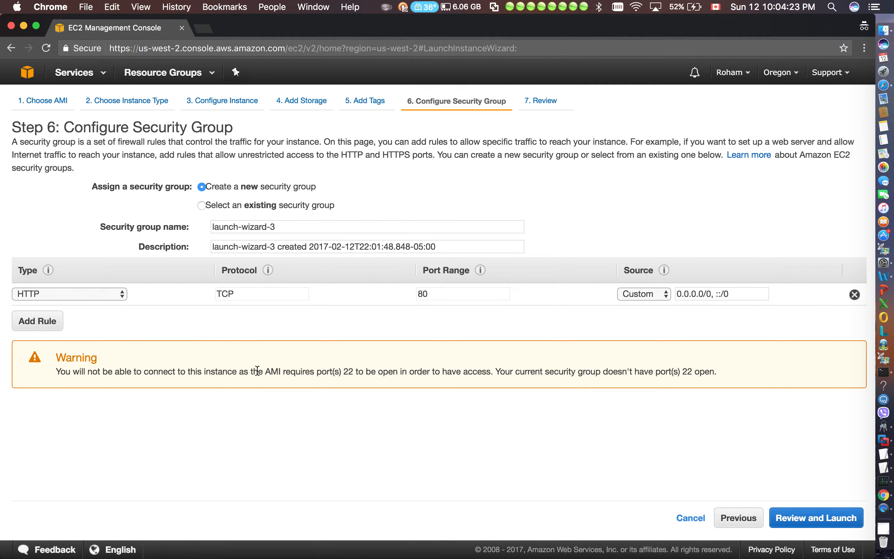
left_click_drag(302, 372, 482, 369)
left_click(396, 394)
Add a second rule of type SSH to the security group
left_click(37, 323)
left_click(61, 310)
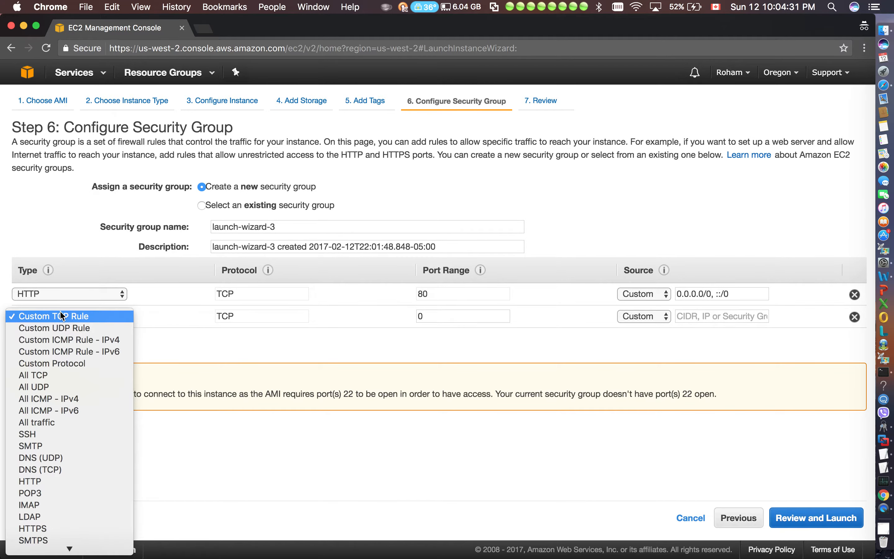
left_click(37, 435)
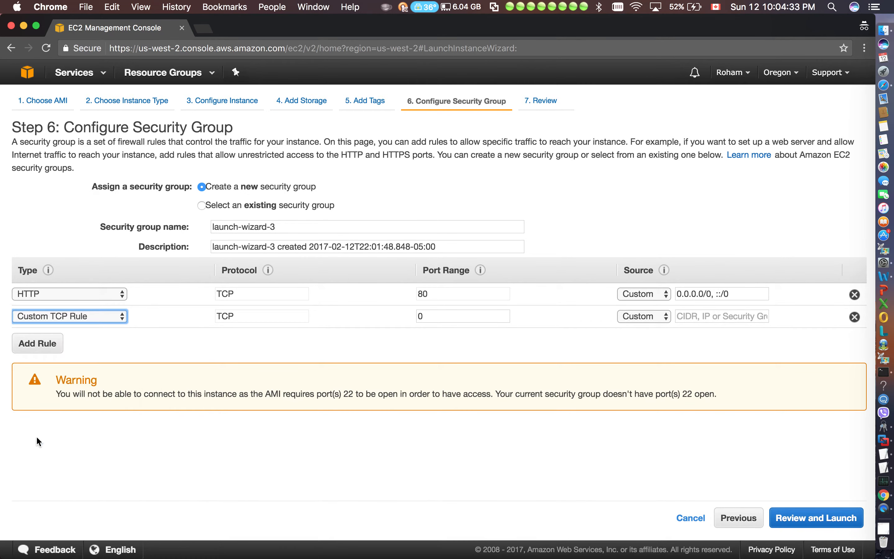
Try 0.0.0.0/0 as the SSH rule's source and clear the entry again
left_click(690, 317)
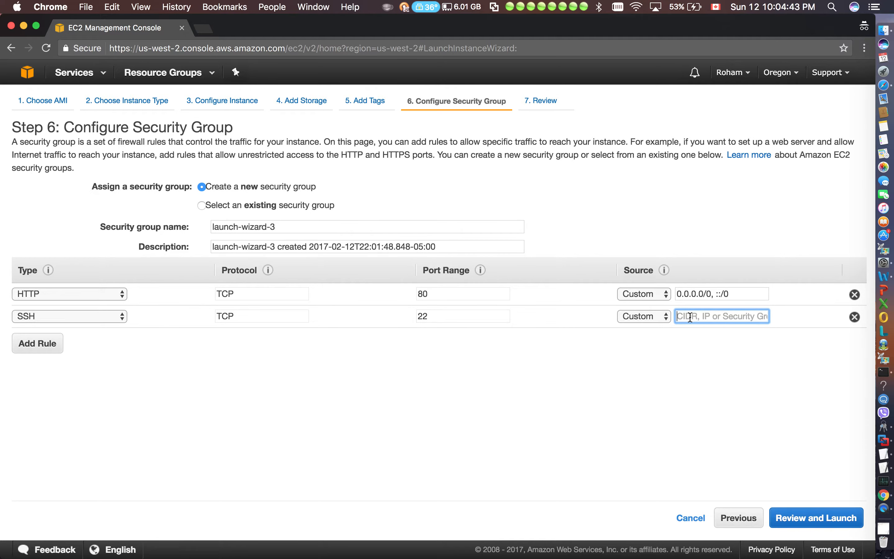
type("0.0.0")
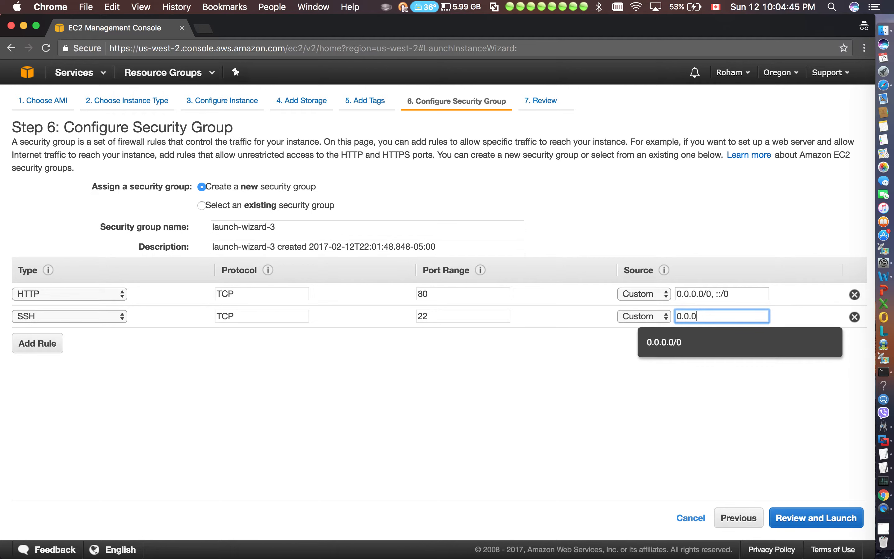
type(".0/0")
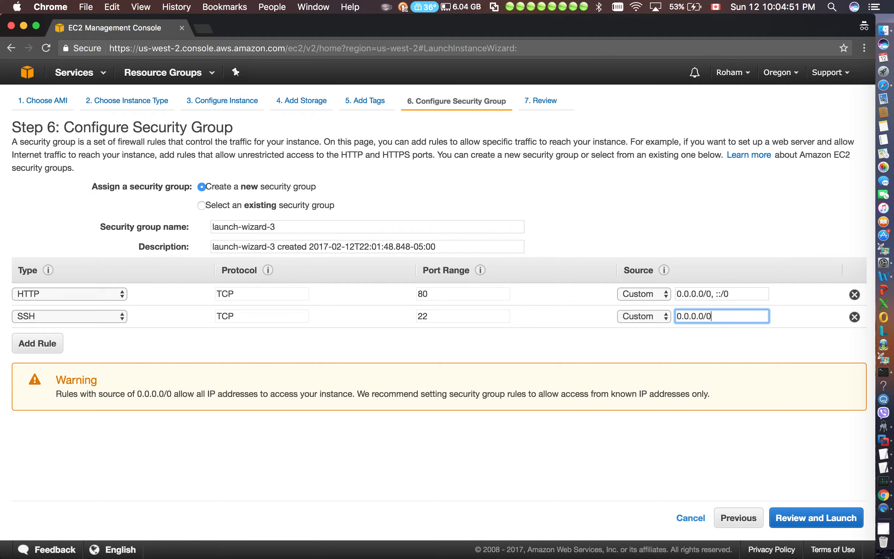
key("BackSpace")
key("BackSpace")
key("BackSpace")
key("BackSpace")
key("BackSpace")
key("BackSpace")
key("BackSpace")
key("BackSpace")
key("BackSpace")
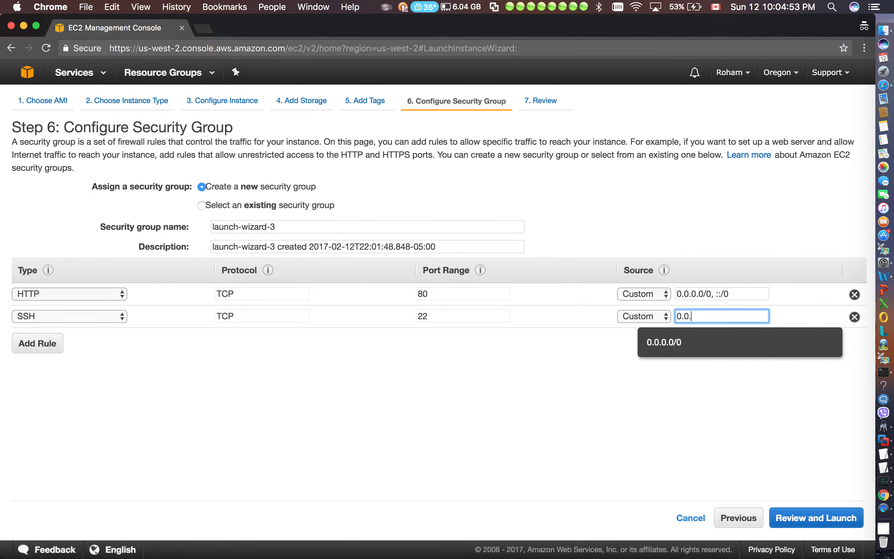
Search Google for "my ip" in a new browser tab and copy the public IP address
left_click(207, 30)
type("my ")
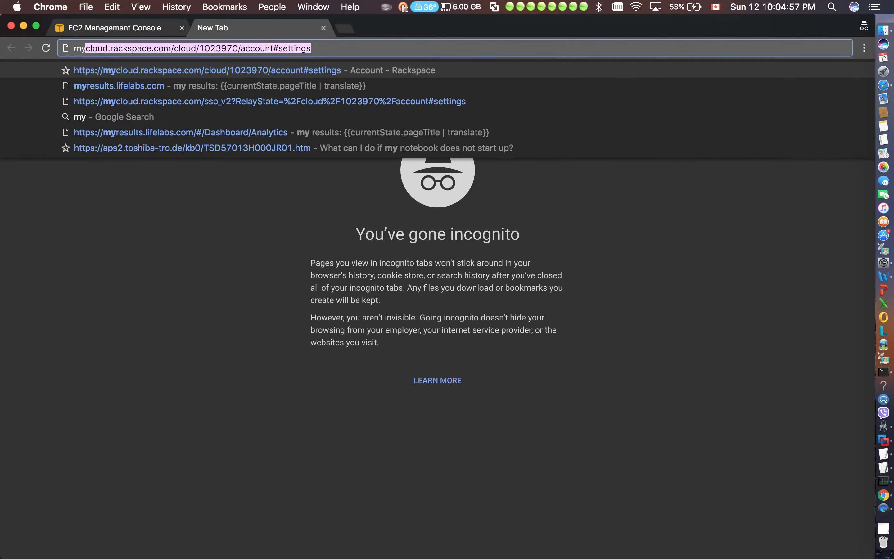
type("ip")
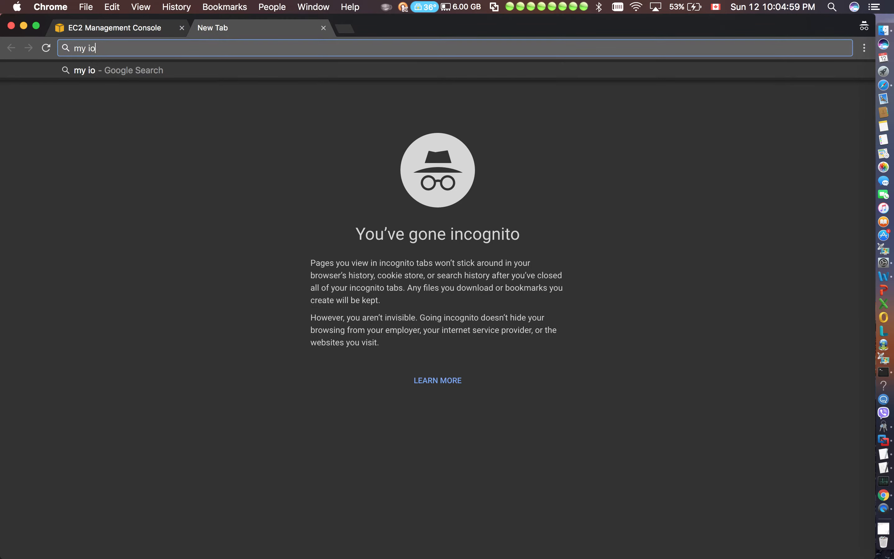
key("Return")
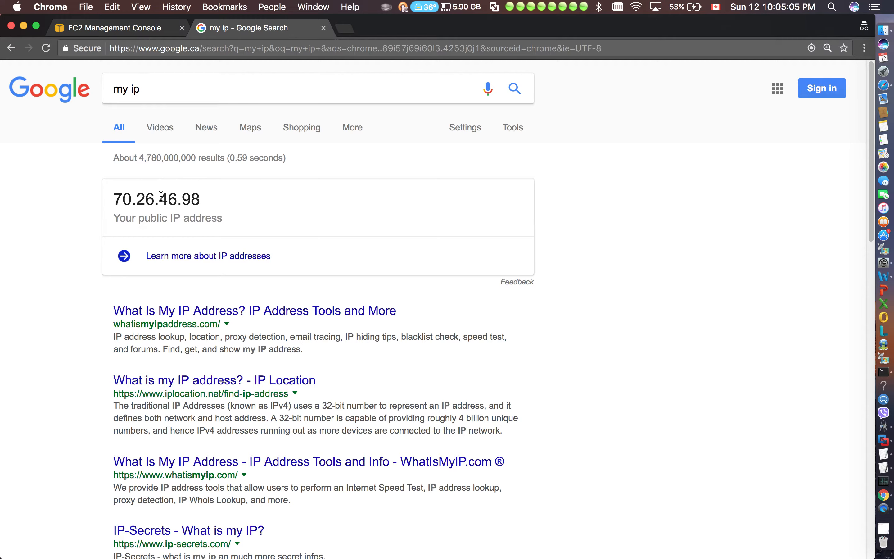
left_click_drag(208, 205, 117, 198)
key("super+c")
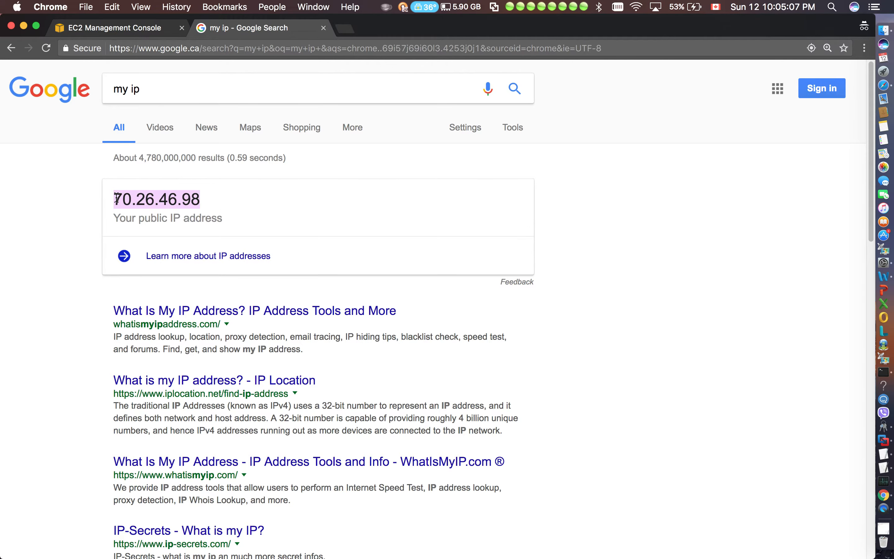
Set the SSH rule's source to the copied public IP address with a /32 suffix and close the Google results tab
left_click(144, 29)
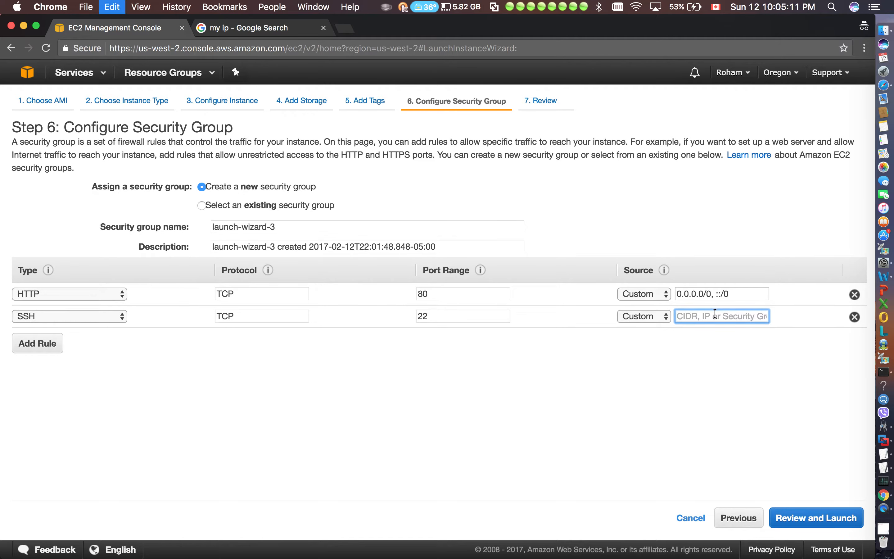
key("super+v")
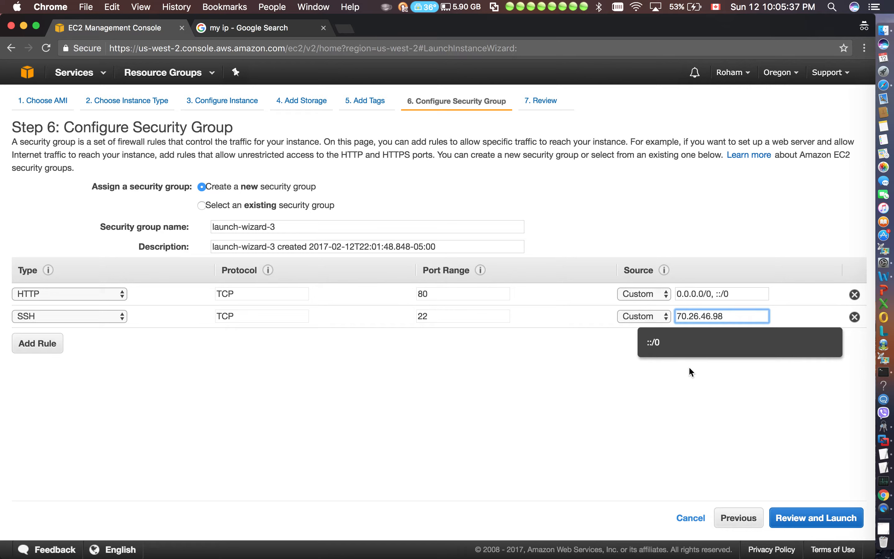
type("/")
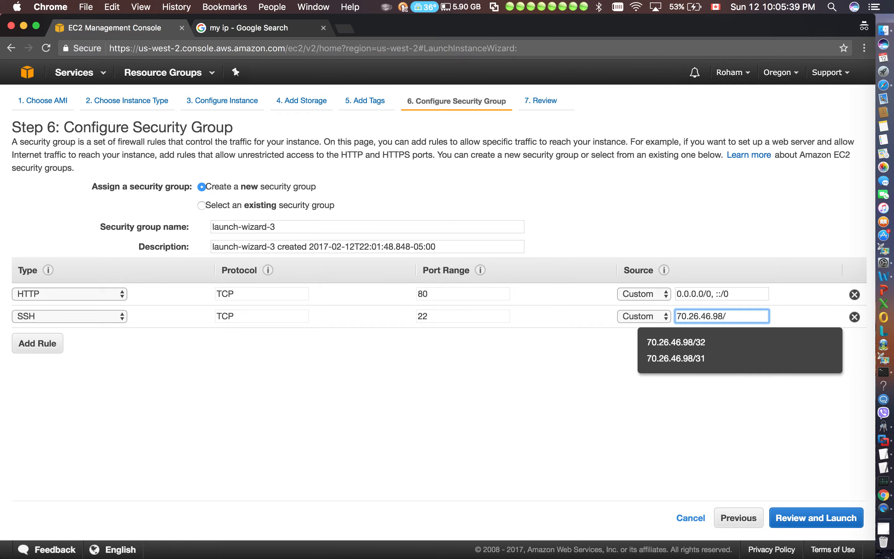
type("32")
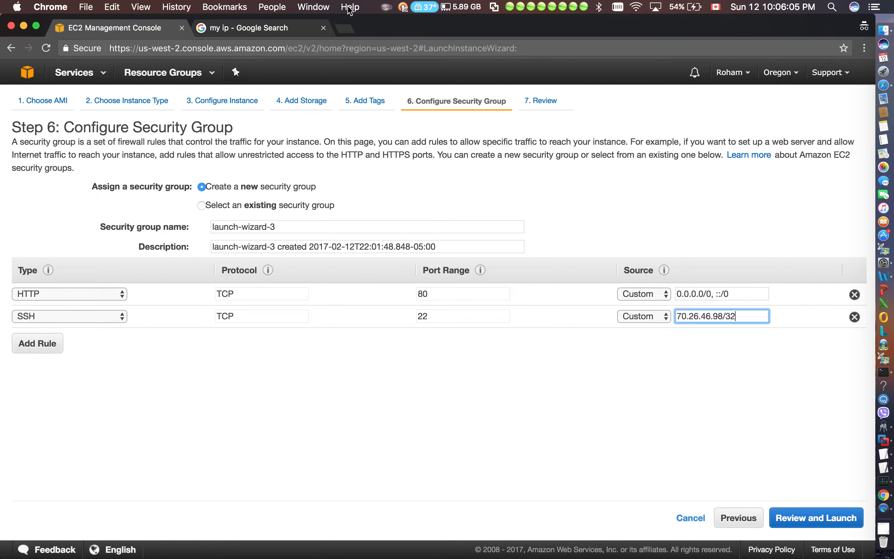
left_click(225, 34)
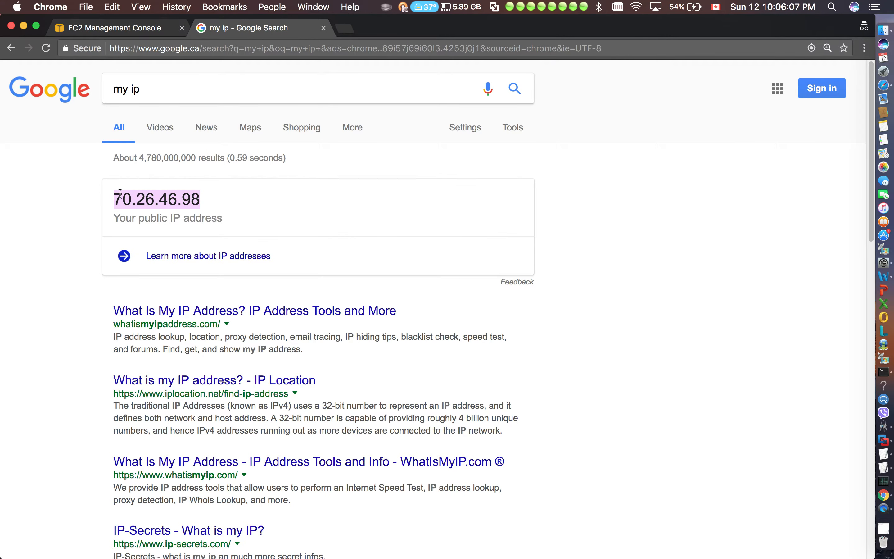
left_click(323, 28)
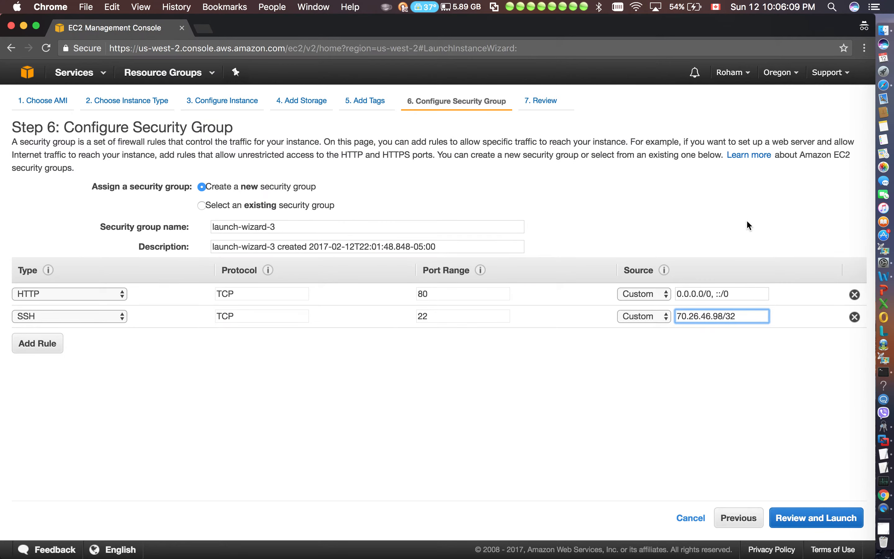
Delete the HTTP and SSH rules from the new security group
left_click_drag(723, 314, 621, 316)
left_click(738, 318)
left_click(855, 294)
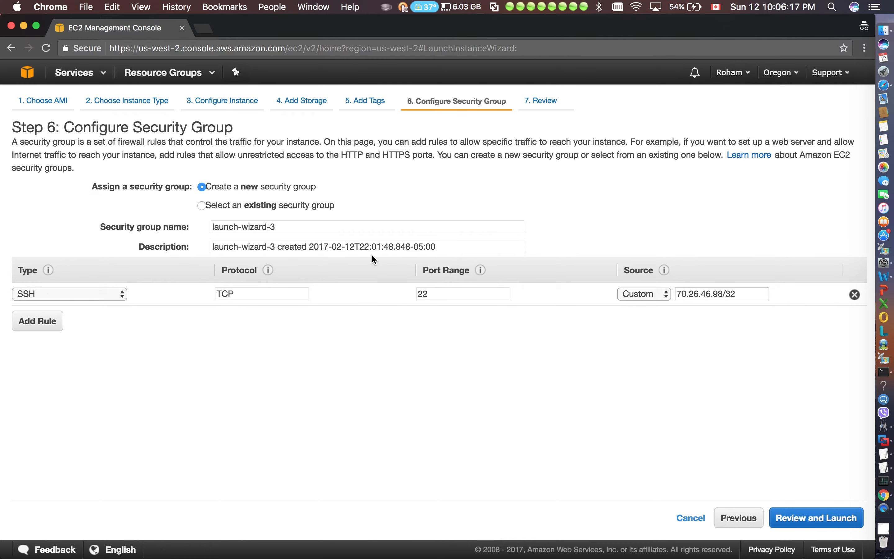
left_click(856, 295)
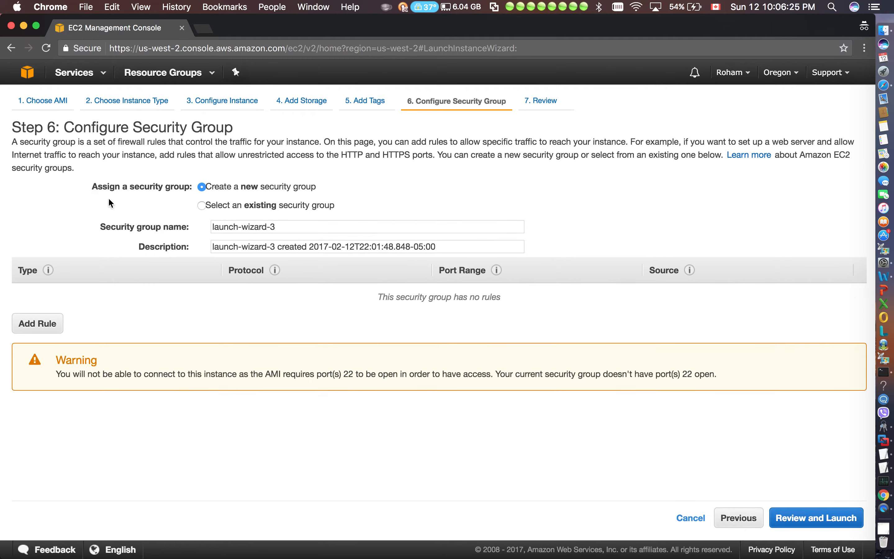
Assign the existing security group launch-wizard-2, check its inbound SSH rule, and continue to the launch review
left_click(202, 206)
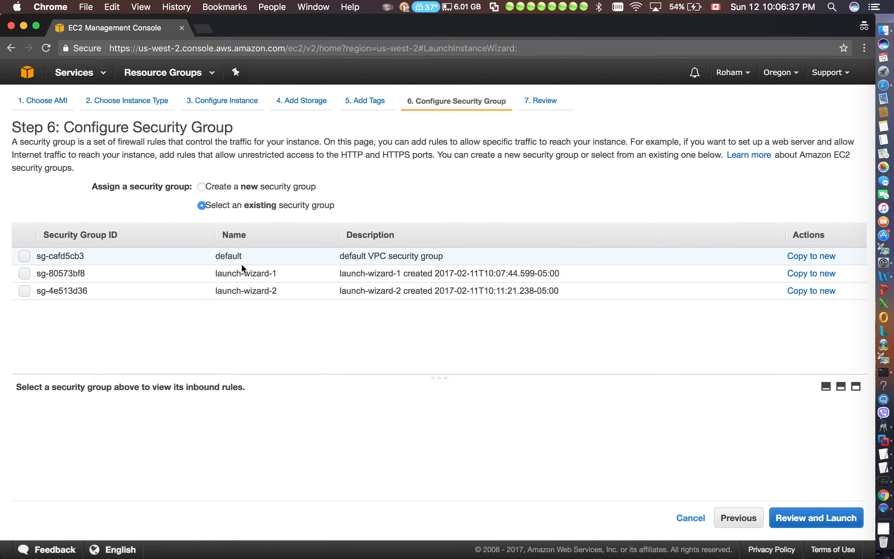
left_click(24, 290)
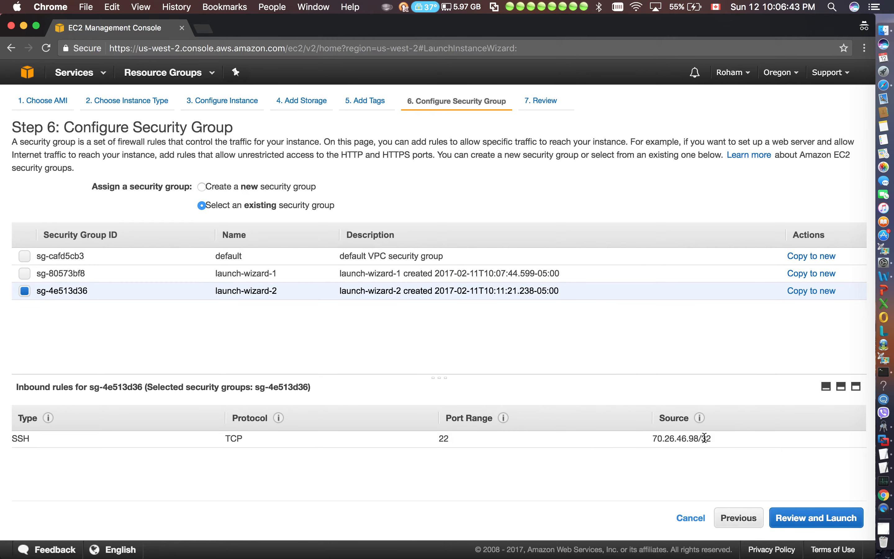
left_click_drag(719, 439, 651, 439)
left_click(625, 477)
left_click(816, 525)
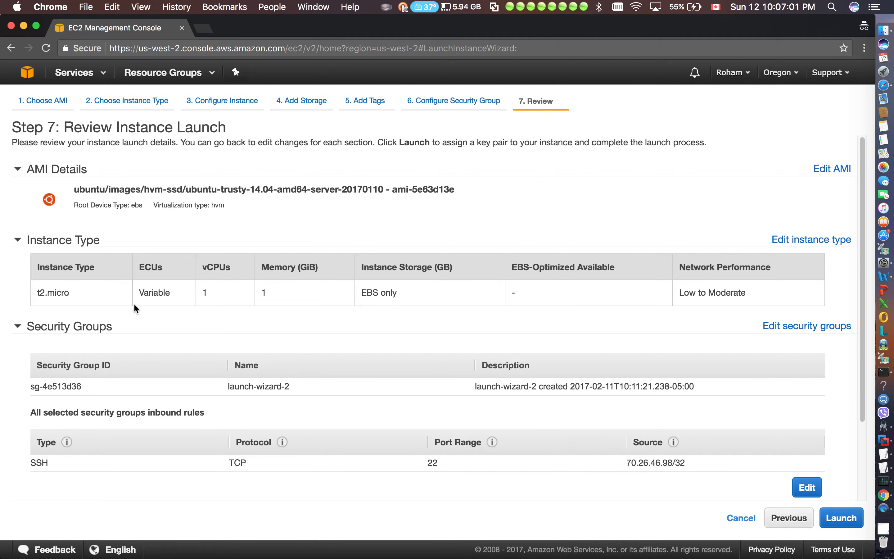
Review the instance type and the assigned security group with its inbound rules in the launch summary
left_click_drag(36, 293, 74, 292)
left_click(73, 292)
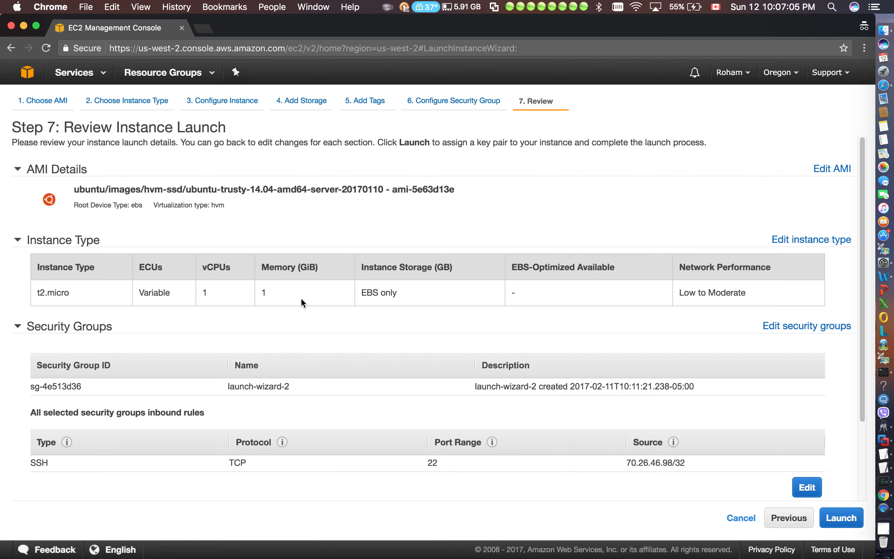
scroll(566, 424, "down", 2)
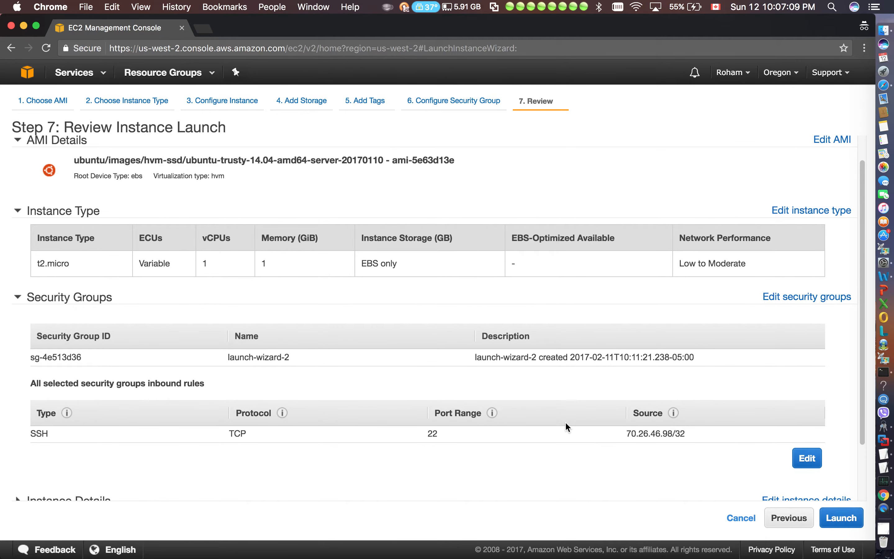
scroll(566, 424, "down", 3)
scroll(568, 428, "down", 1)
left_click_drag(91, 294, 37, 297)
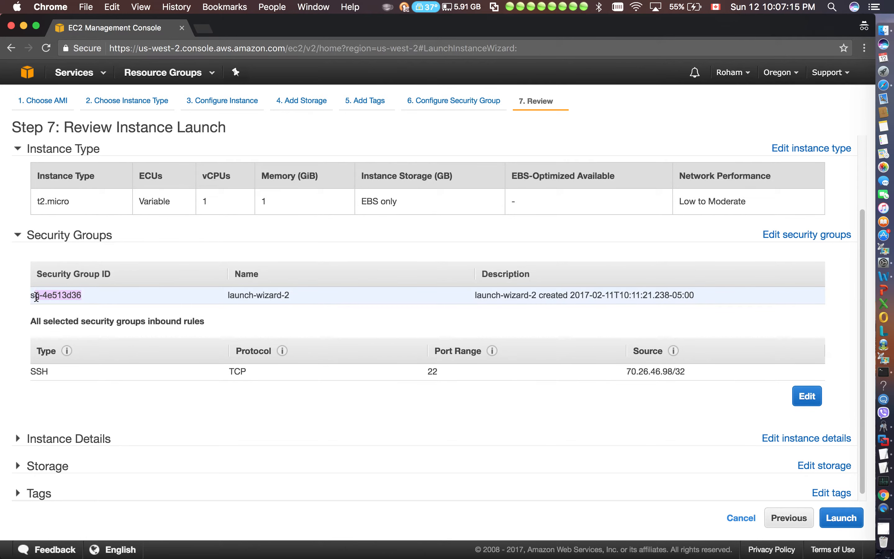
Expand the Instance Details, Storage and Tags sections of the launch summary and review their settings
scroll(117, 332, "down", 1)
left_click(17, 432)
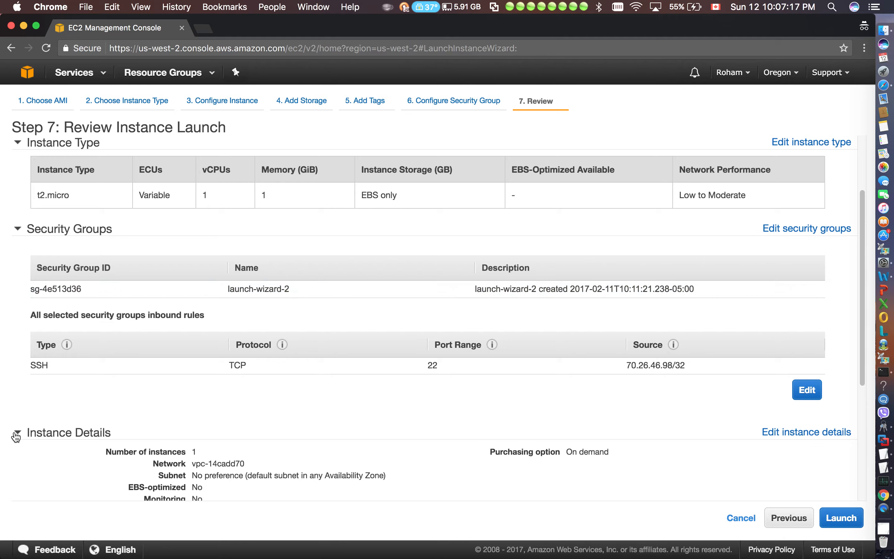
scroll(80, 443, "down", 5)
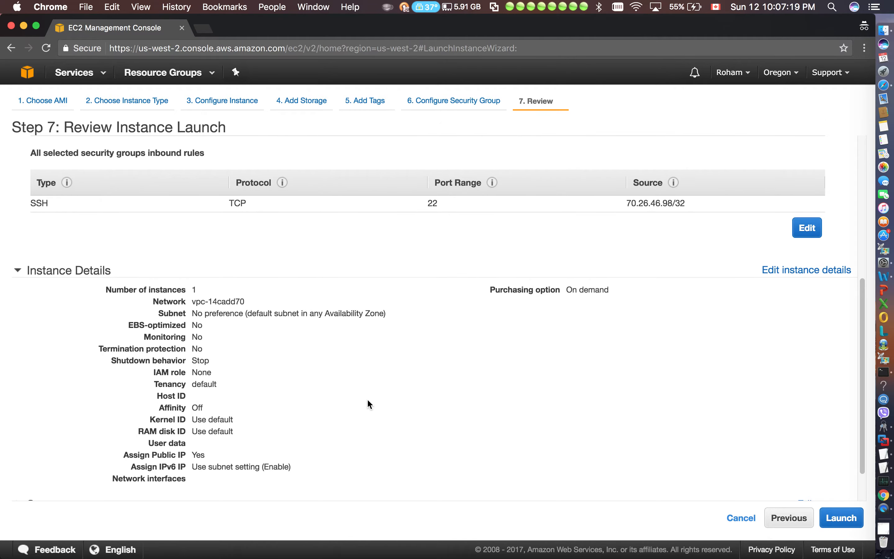
scroll(368, 399, "down", 2)
left_click(54, 451)
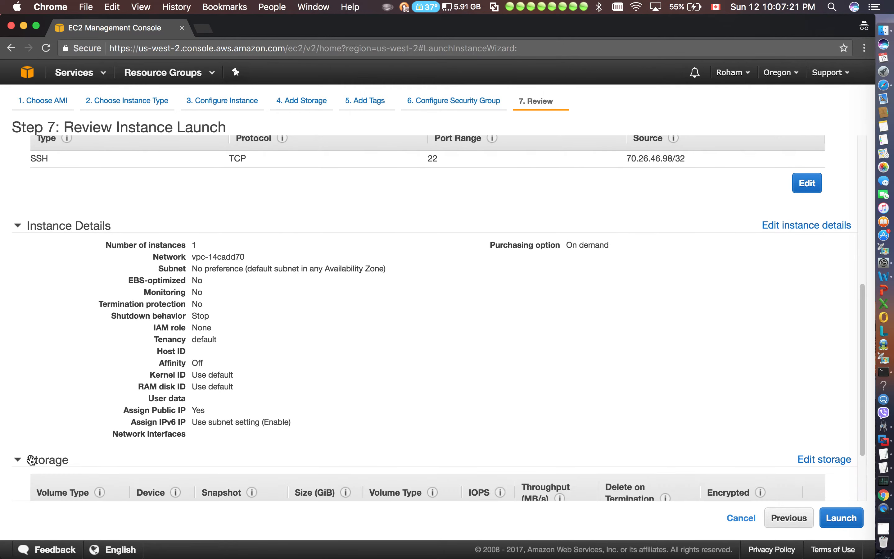
scroll(128, 410, "down", 4)
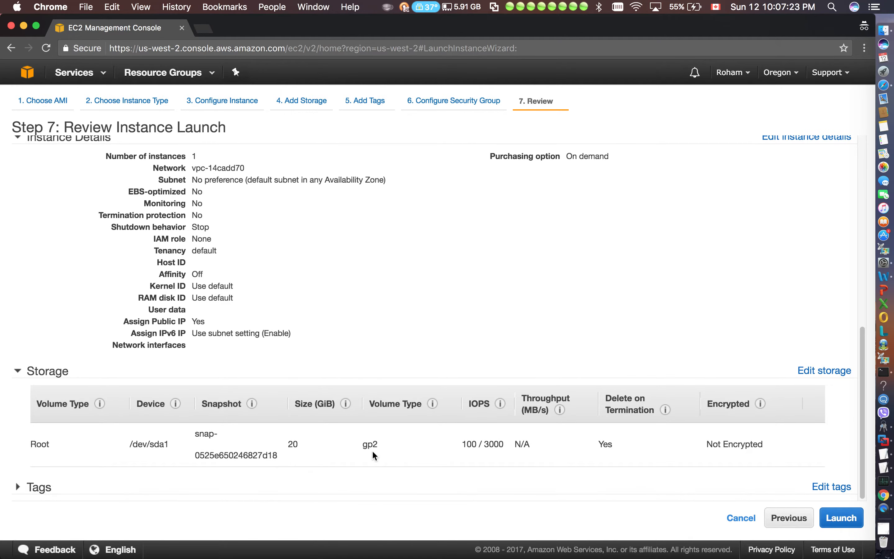
left_click_drag(379, 445, 362, 443)
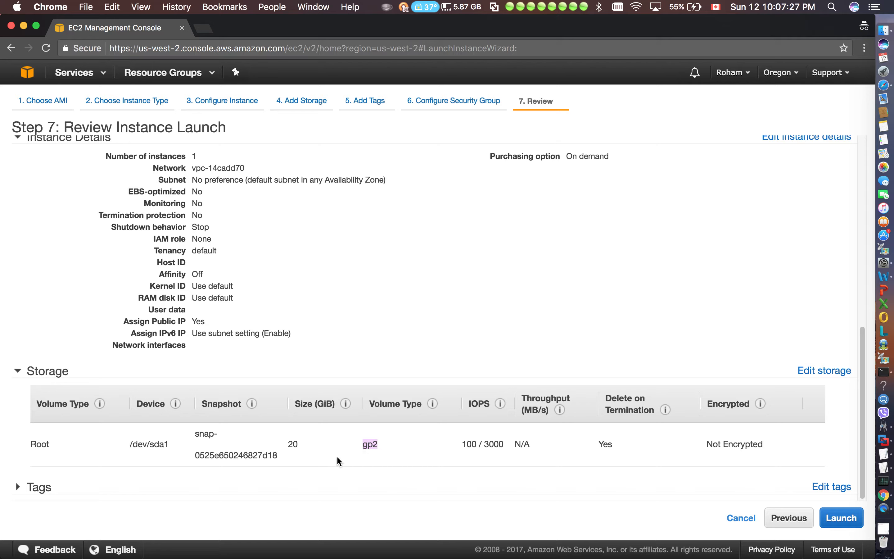
left_click(40, 487)
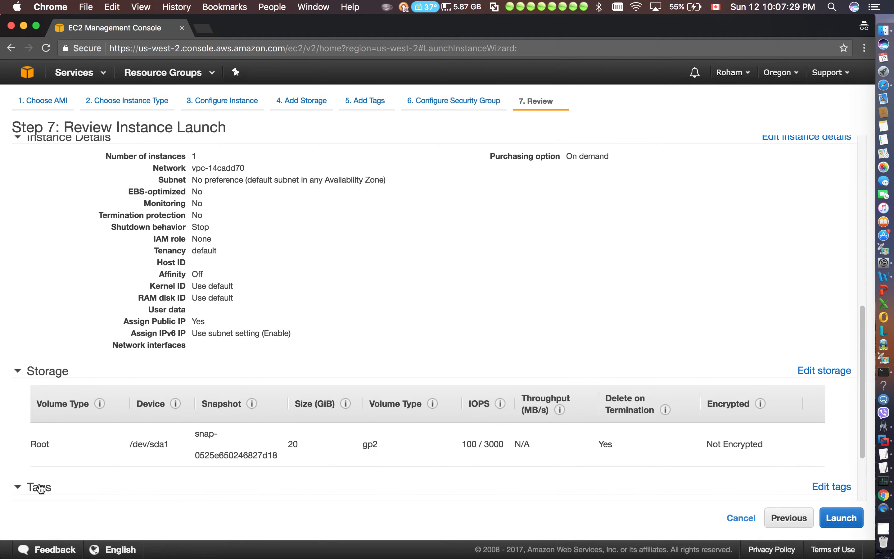
scroll(161, 457, "down", 3)
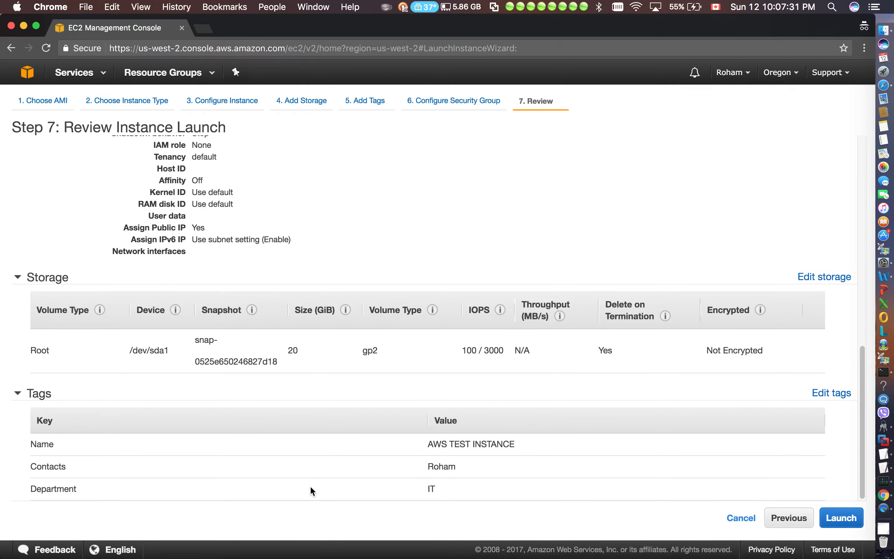
Start the launch, create a new key pair named test for the instance, and download its private key file
left_click(851, 520)
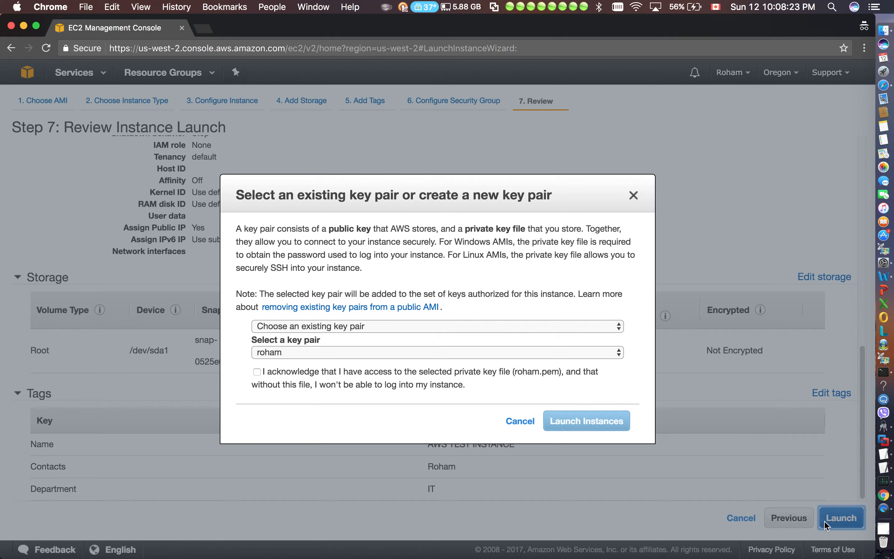
left_click(408, 354)
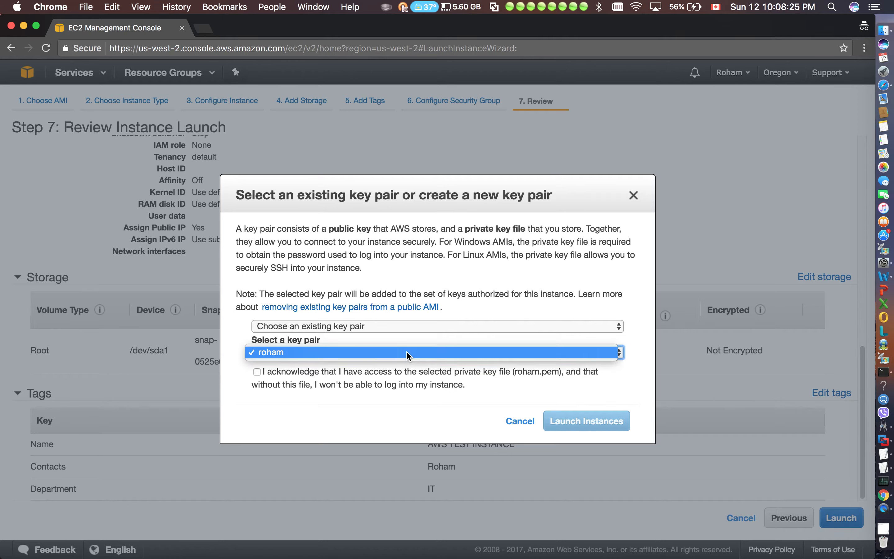
left_click(408, 354)
left_click(392, 325)
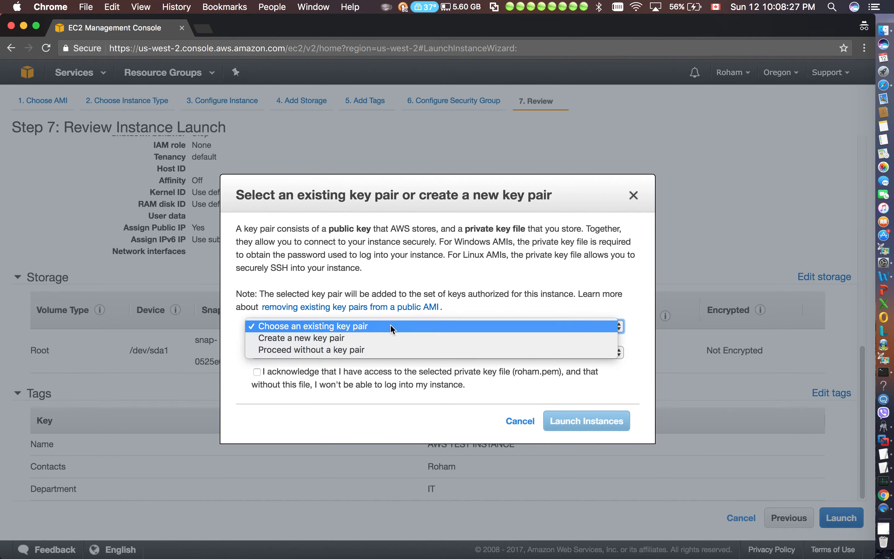
left_click(351, 342)
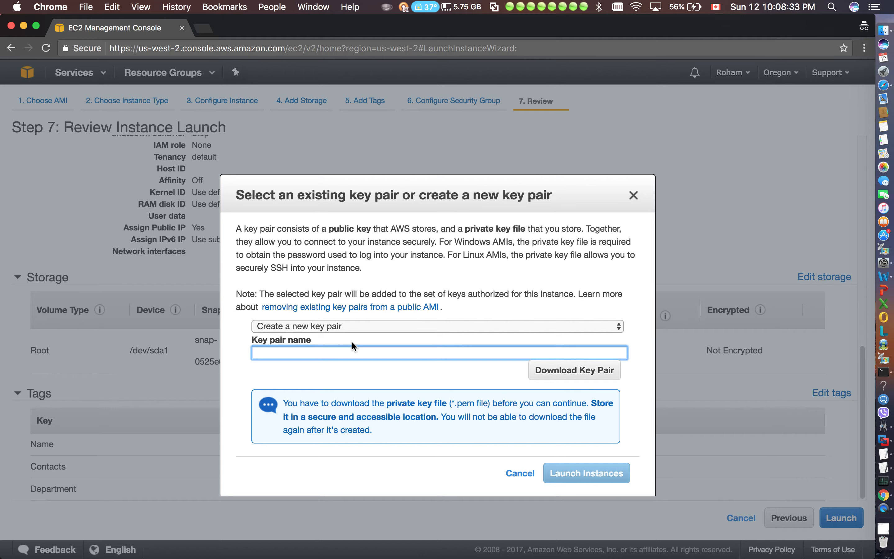
type("test")
left_click(358, 376)
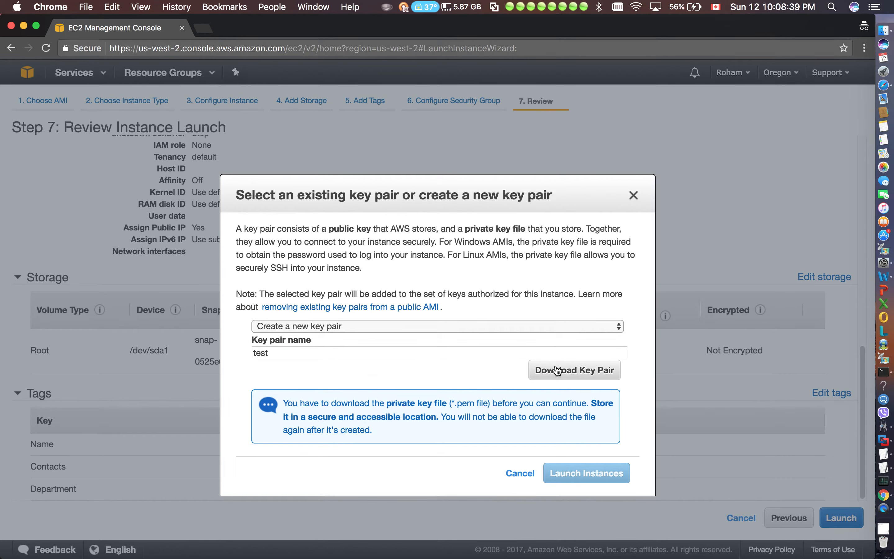
left_click(574, 371)
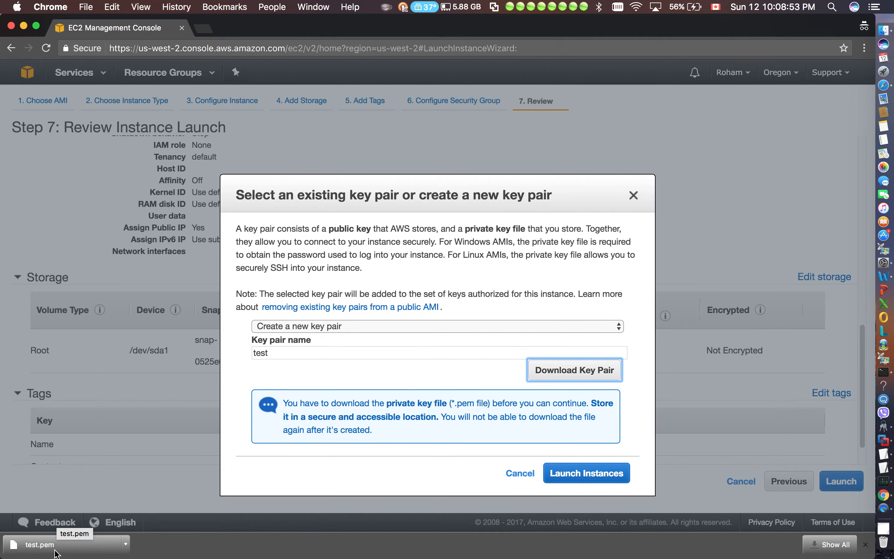
Read the key pair explanation about the public key AWS stores and the private key file kept by the owner
left_click_drag(435, 242, 295, 243)
left_click(395, 230)
left_click_drag(438, 229, 256, 221)
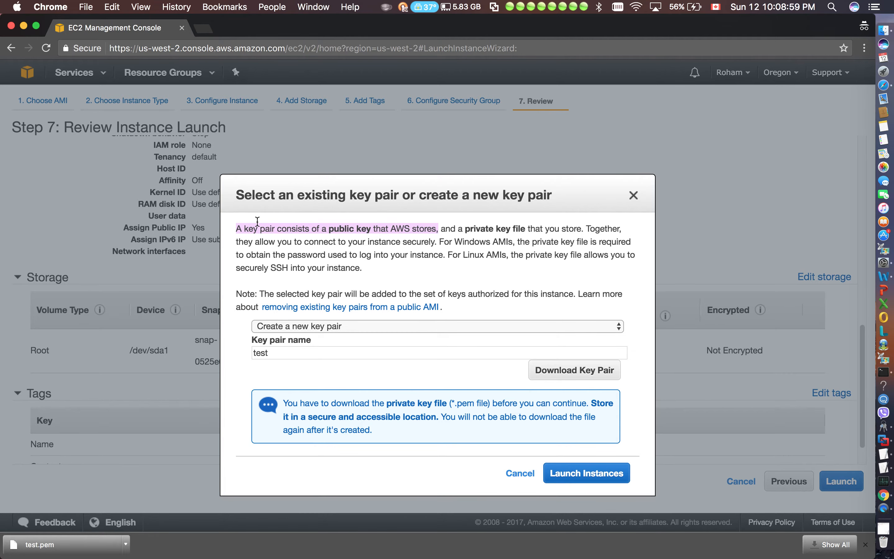
left_click(316, 224)
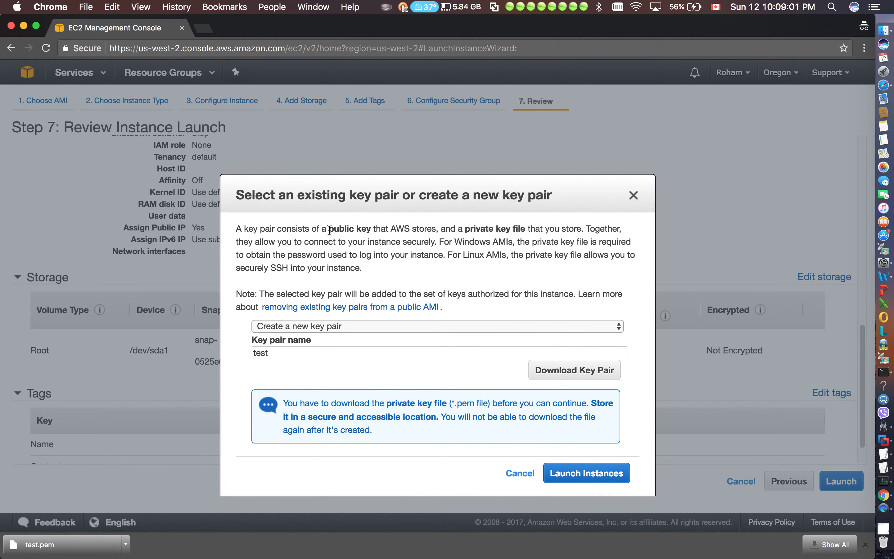
left_click_drag(329, 229, 443, 228)
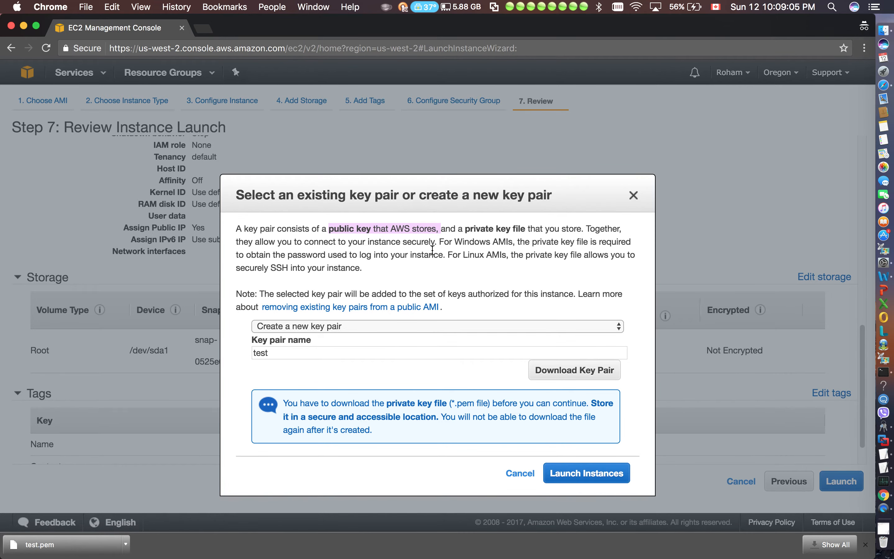
left_click(408, 235)
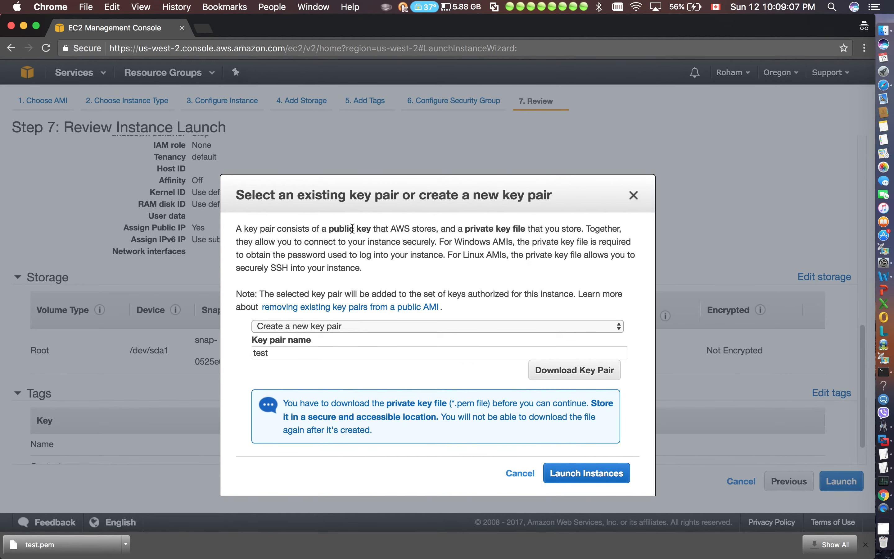
left_click_drag(369, 229, 330, 230)
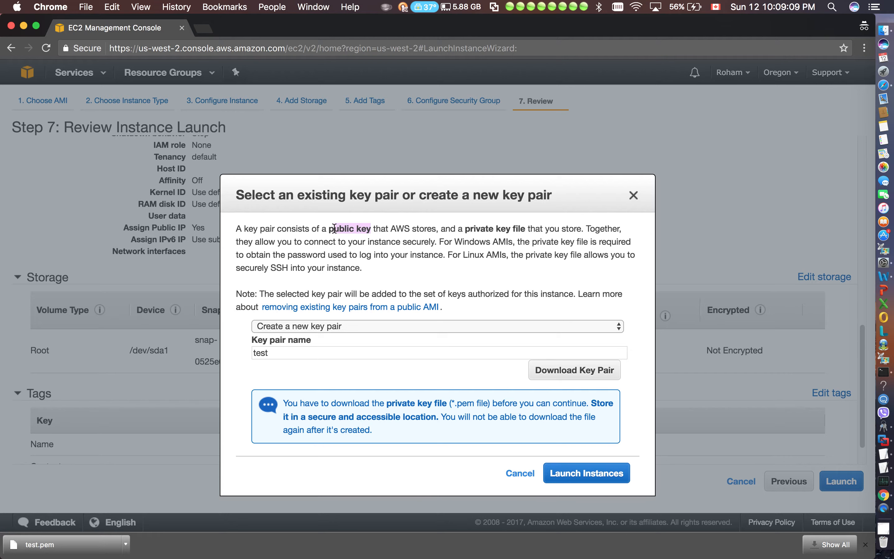
left_click(467, 229)
left_click_drag(468, 229, 579, 232)
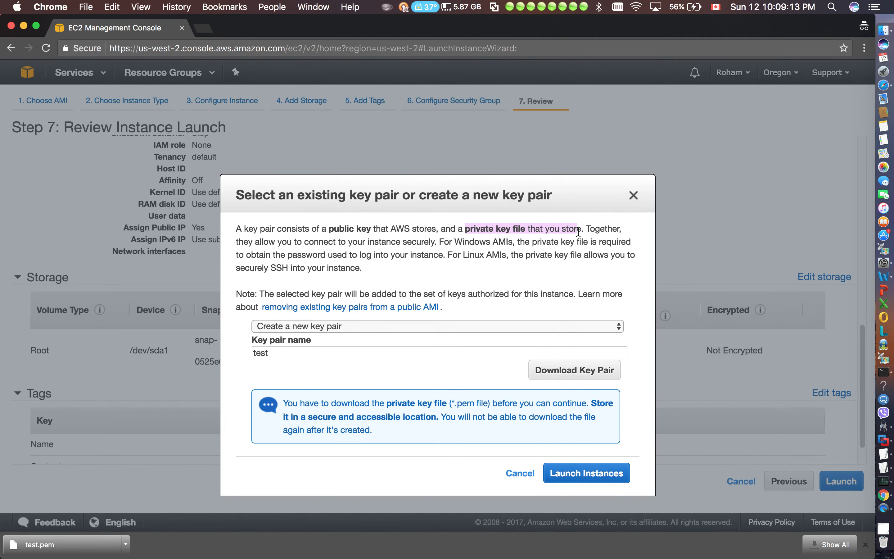
left_click(579, 233)
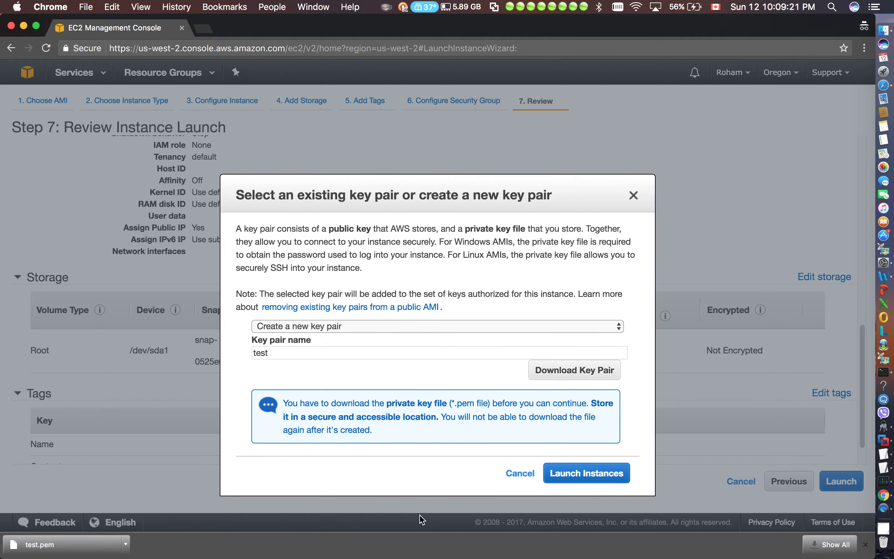
Launch the instance with the new key pair and open the launched instance in the instances list
left_click(579, 475)
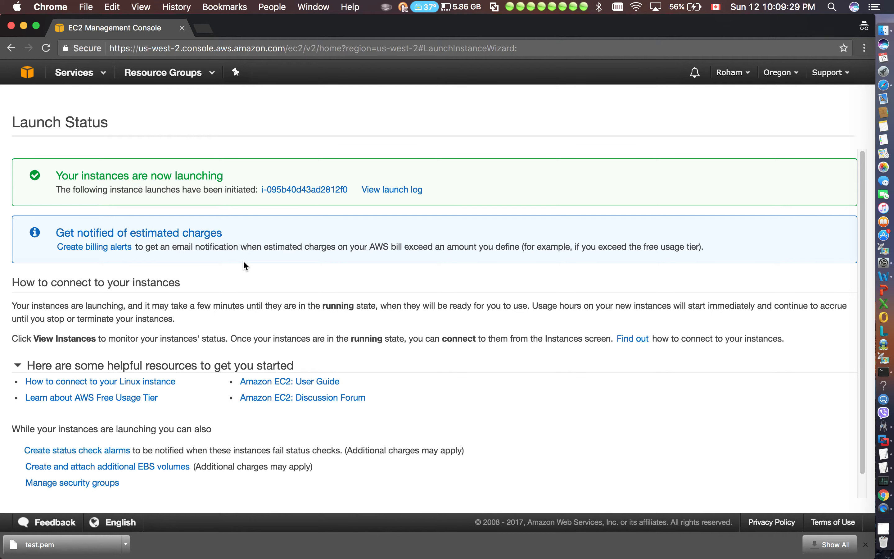
left_click(293, 190)
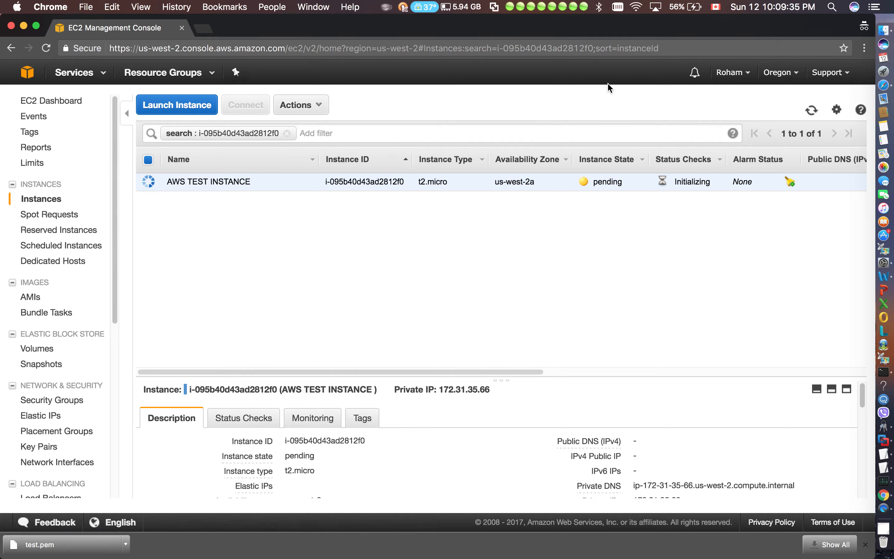
Check the new instance's state and private IP, and enlarge its details pane
left_click_drag(628, 184, 594, 186)
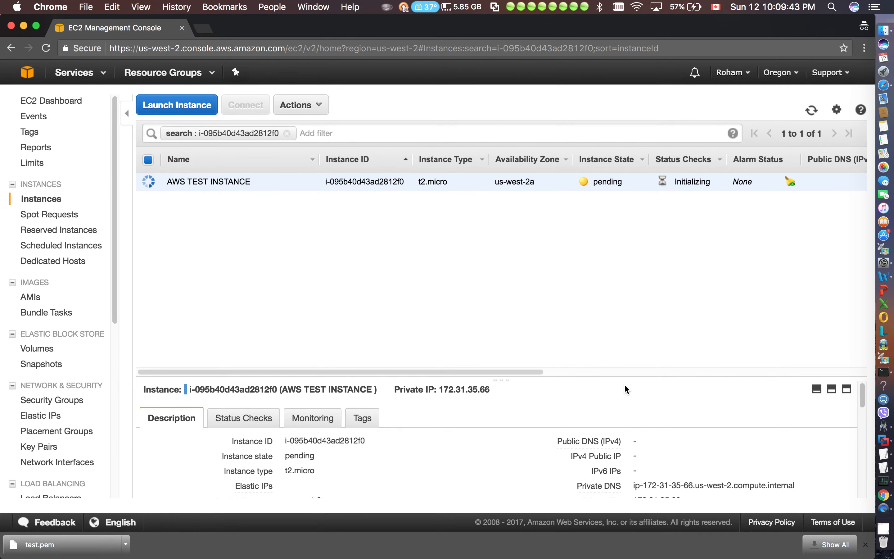
left_click_drag(497, 394, 447, 389)
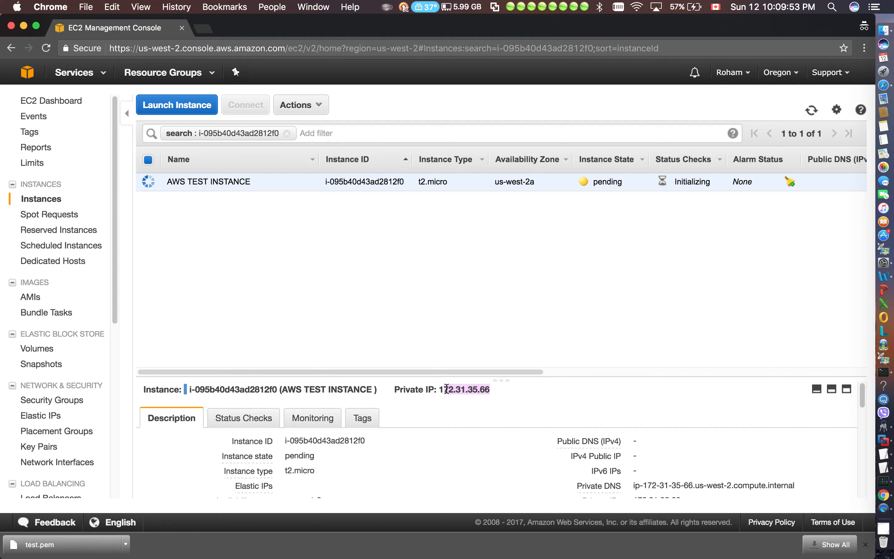
left_click(473, 388)
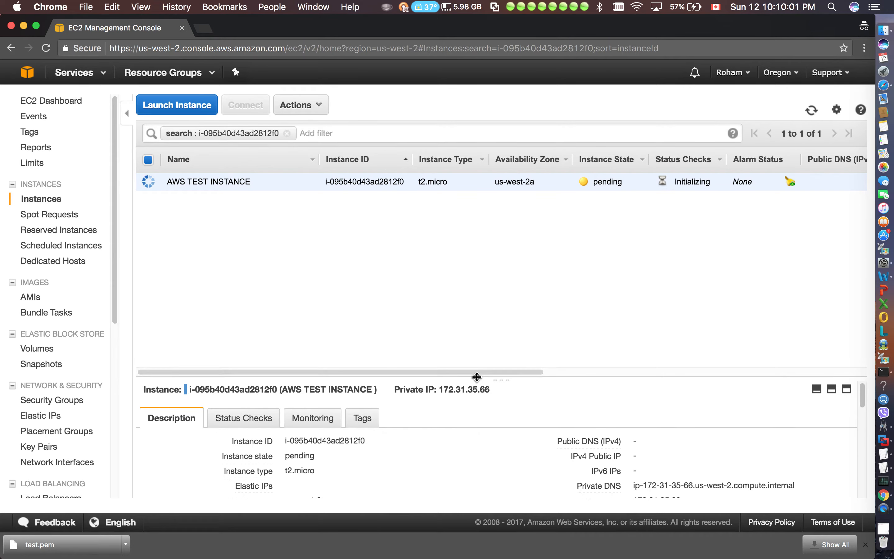
left_click_drag(477, 376, 490, 254)
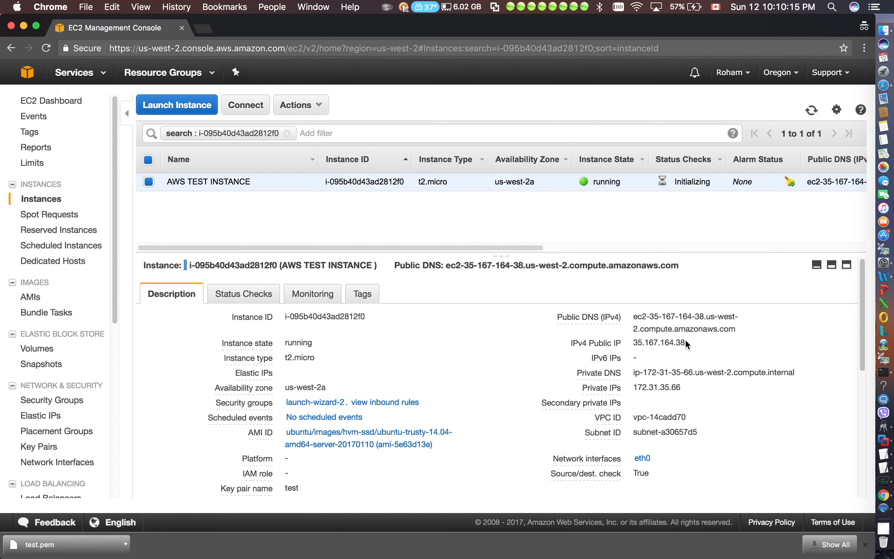
Review the instance's description details, including its IPv4 public IP and key pair name
left_click_drag(686, 340, 636, 340)
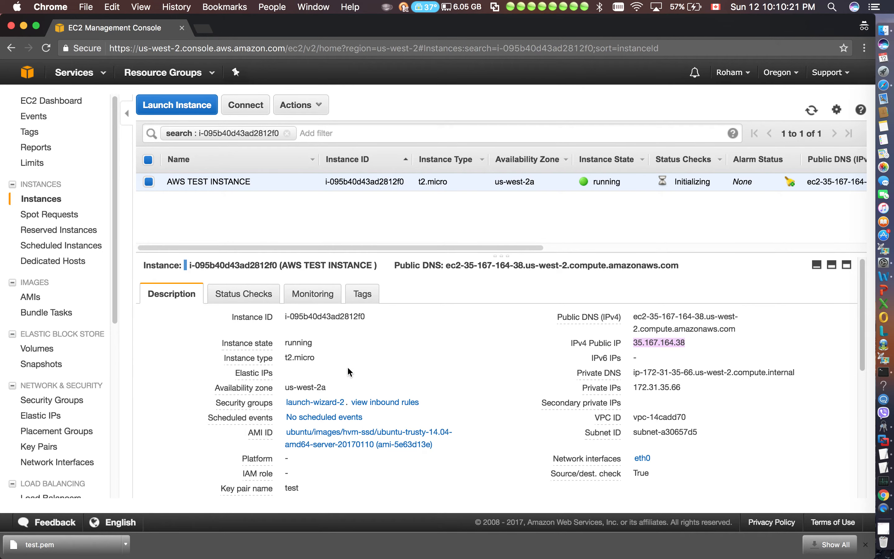
scroll(576, 353, "down", 2)
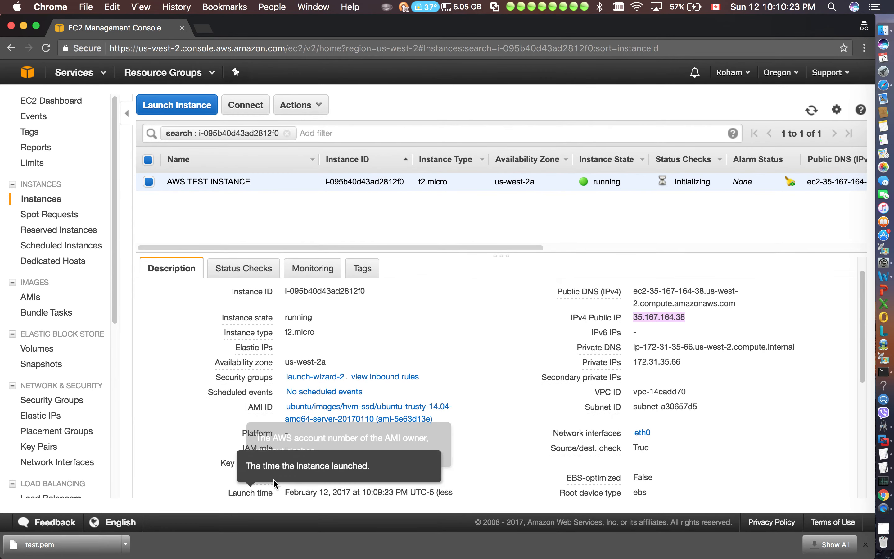
left_click_drag(307, 462, 283, 462)
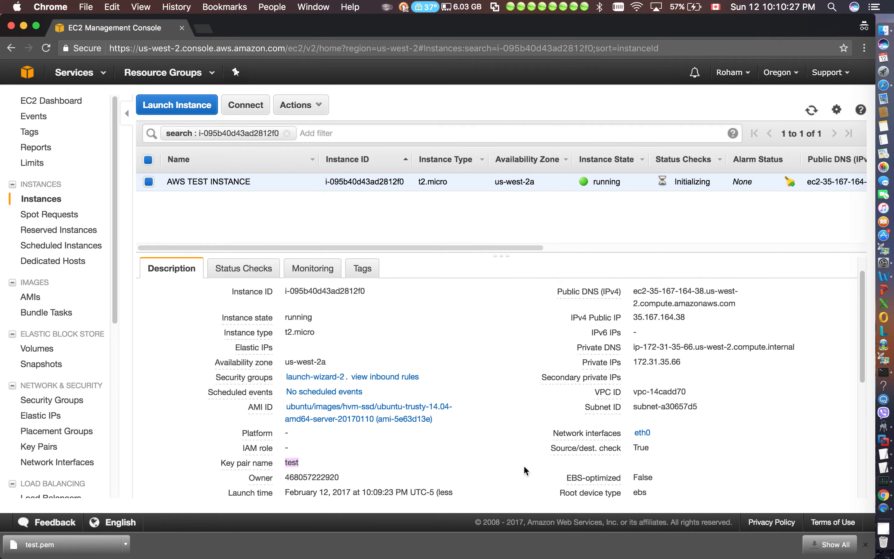
left_click(815, 430)
scroll(816, 430, "down", 5)
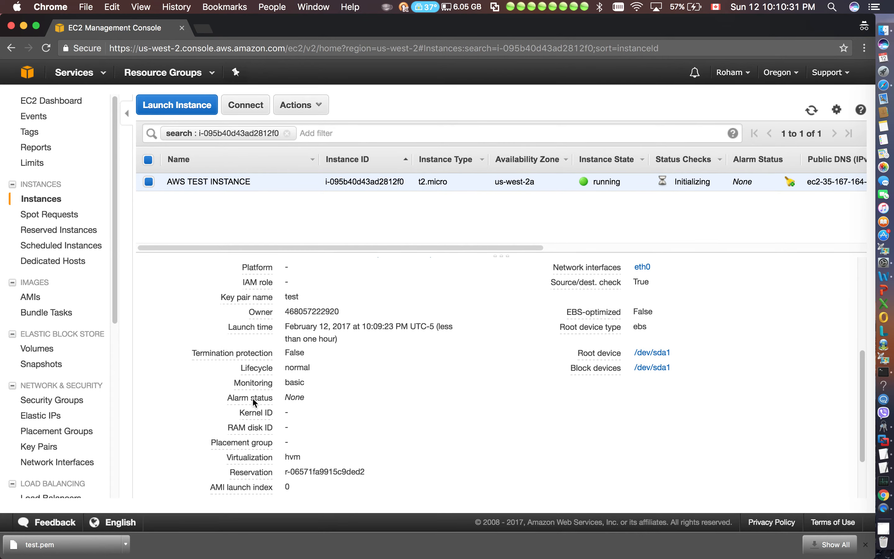
scroll(547, 407, "up", 5)
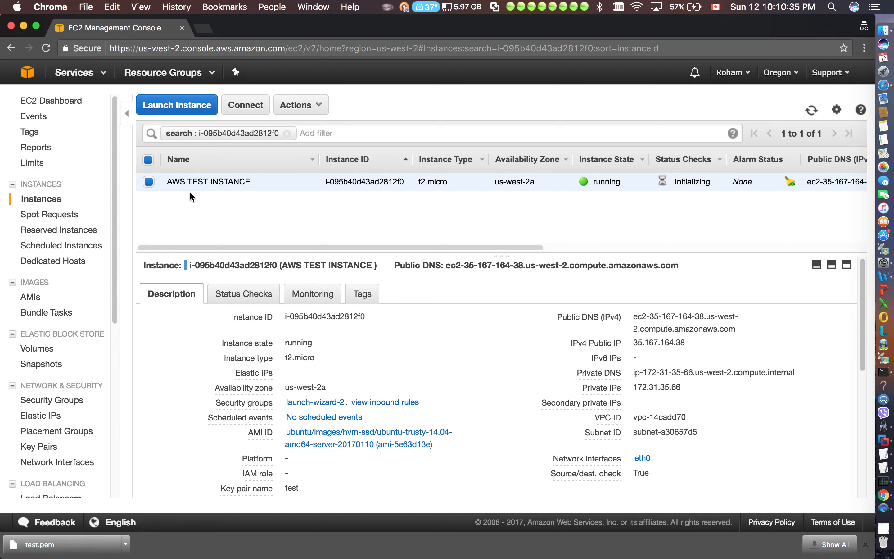
Remove the instance ID search filter so that all instances are listed
left_click(290, 137)
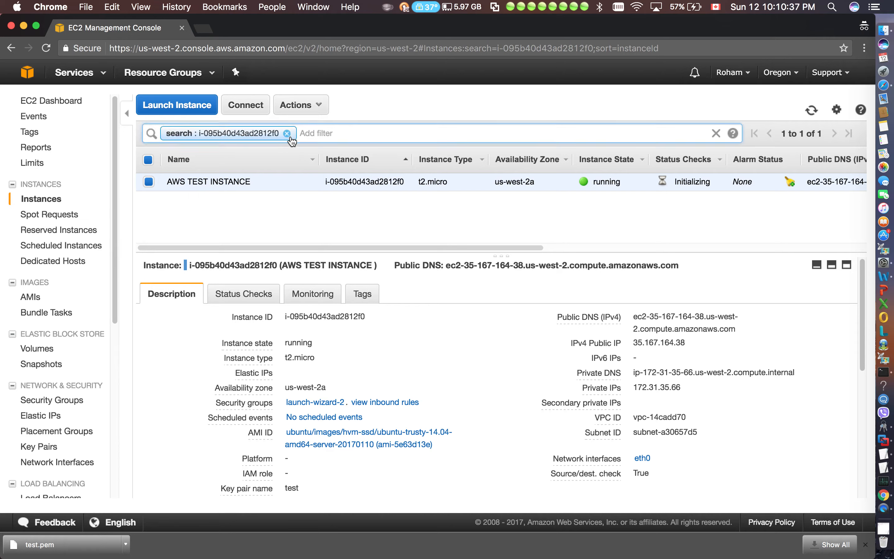
left_click(291, 136)
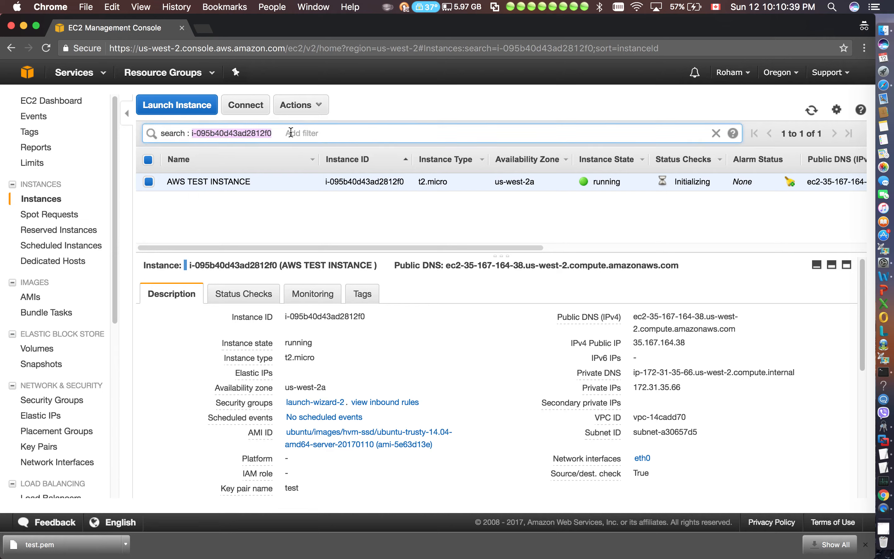
key("BackSpace")
key("BackSpace")
key("BackSpace")
key("BackSpace")
key("BackSpace")
key("BackSpace")
key("BackSpace")
key("BackSpace")
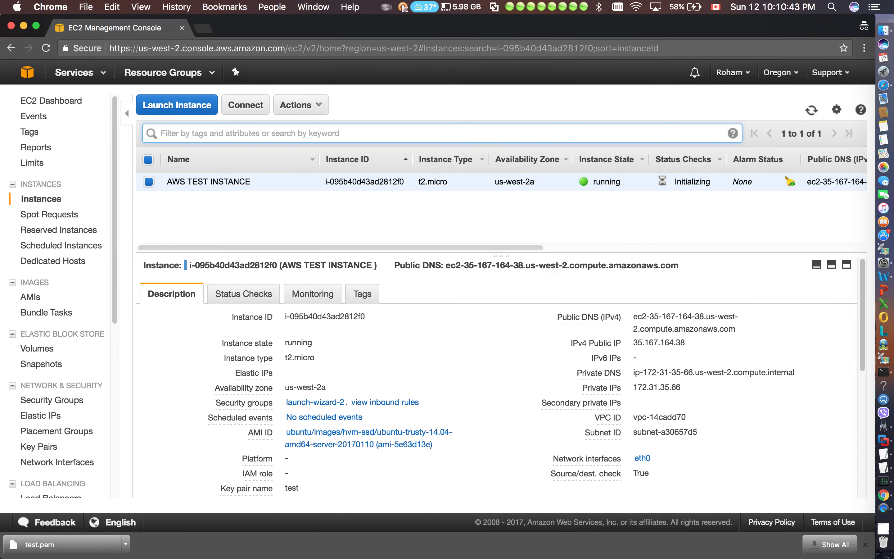
left_click(433, 95)
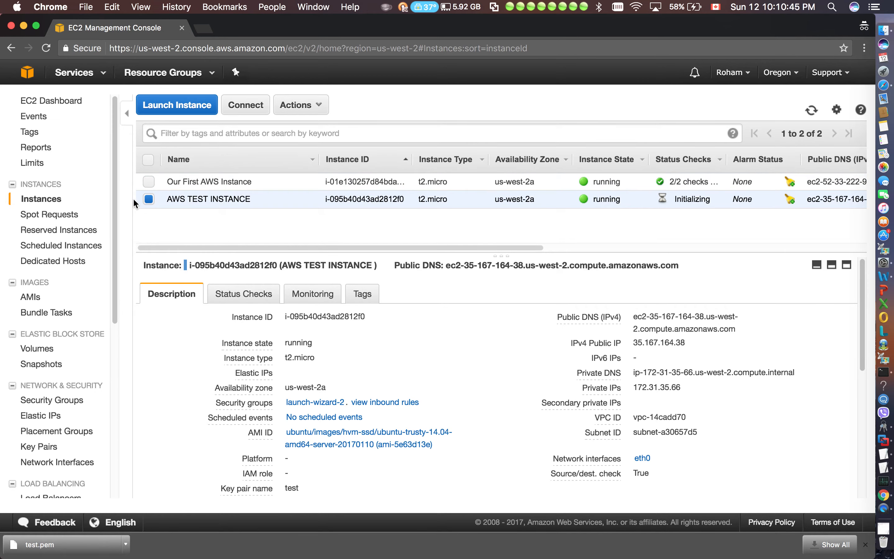
Select only AWS TEST INSTANCE and open its connection instructions
left_click(148, 199)
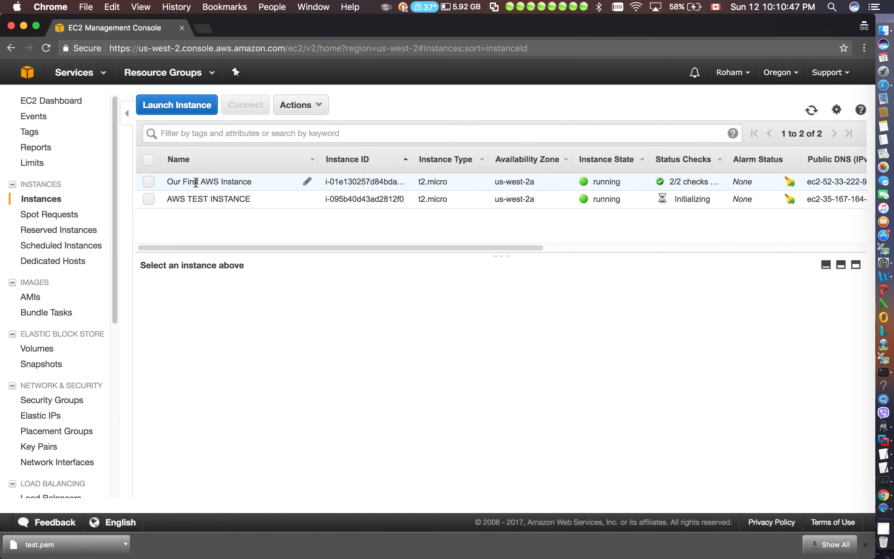
left_click(149, 200)
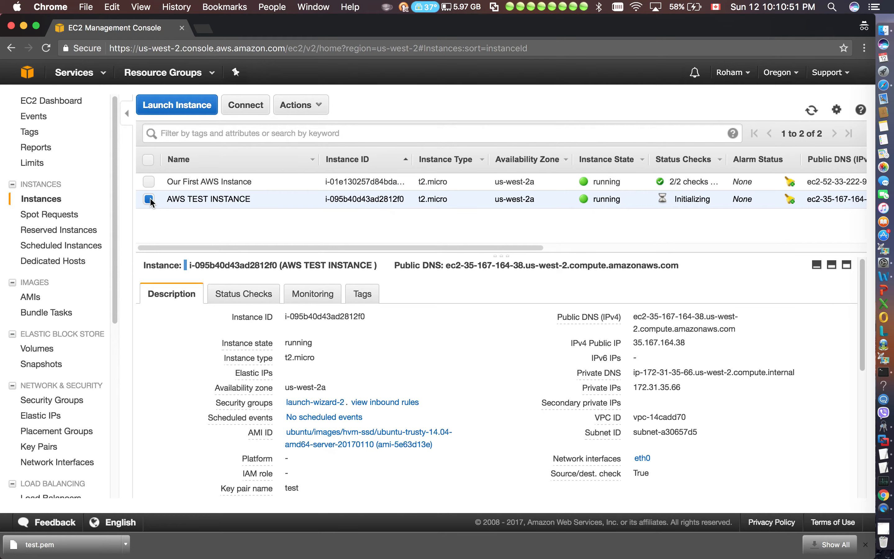
left_click(266, 109)
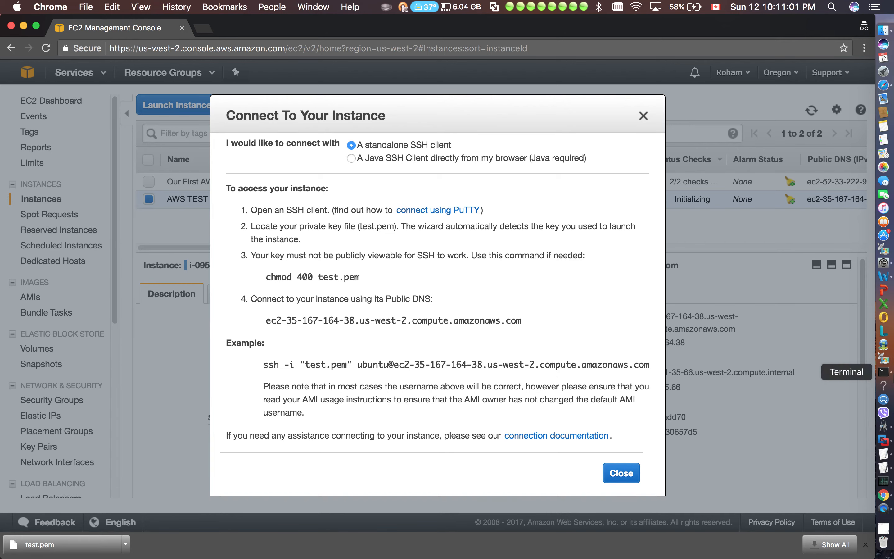
Switch to Terminal, discard the leftover command text, enlarge the window and clear its screen
left_click(884, 371)
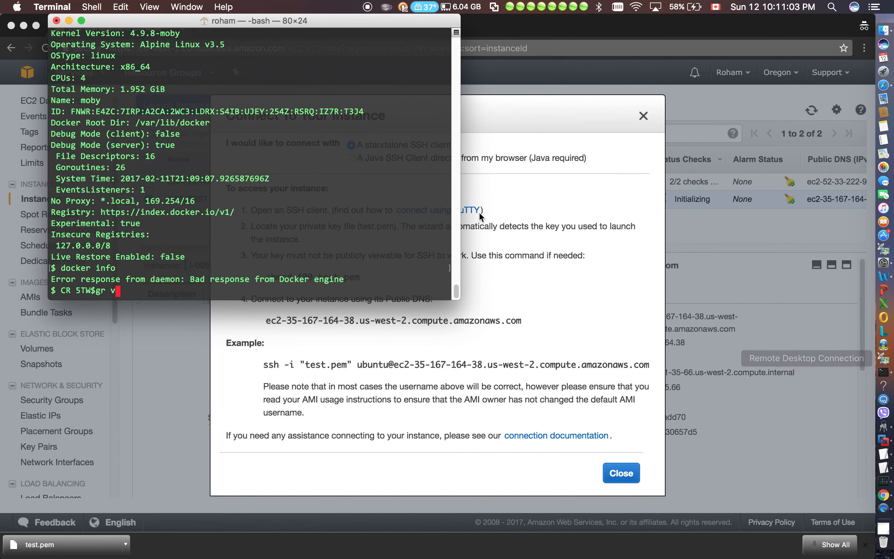
key("BackSpace")
key("BackSpace")
key("BackSpace")
key("BackSpace")
key("BackSpace")
key("BackSpace")
key("BackSpace")
key("BackSpace")
key("BackSpace")
key("BackSpace")
key("BackSpace")
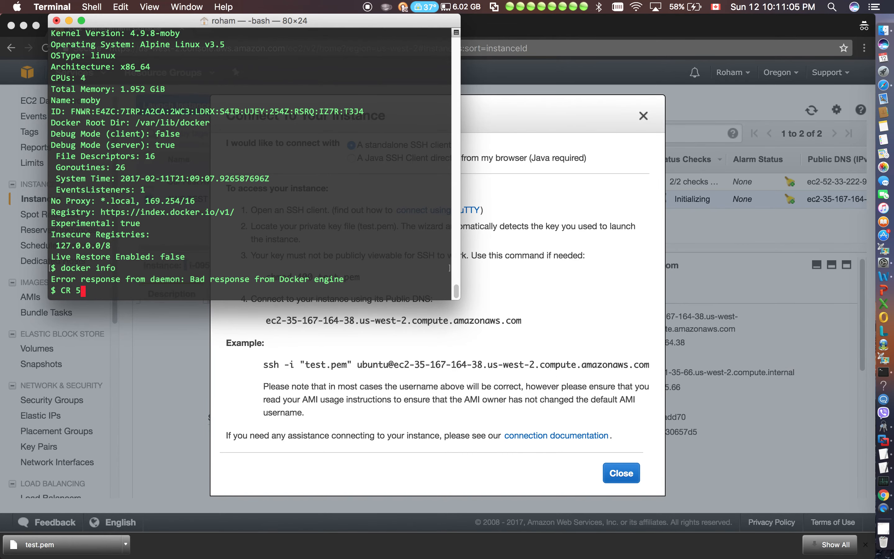
type("clear")
key("Return")
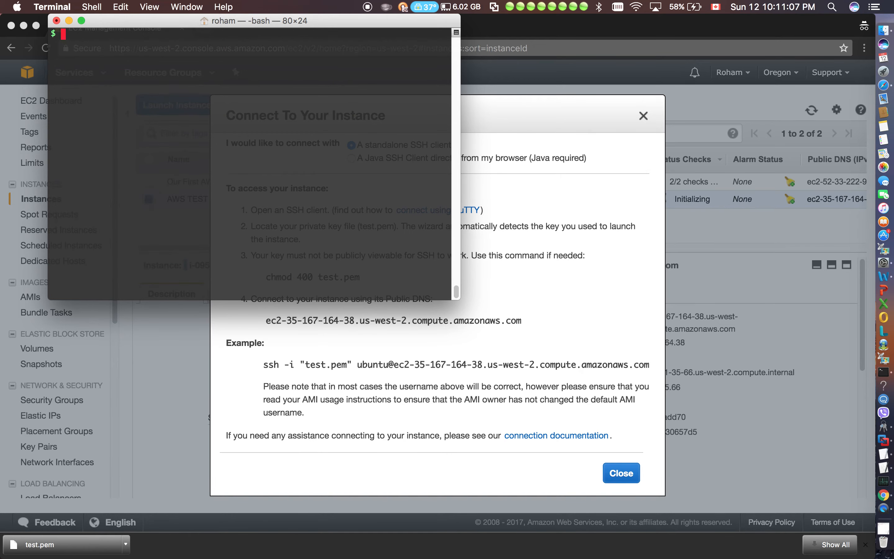
left_click_drag(458, 296, 699, 458)
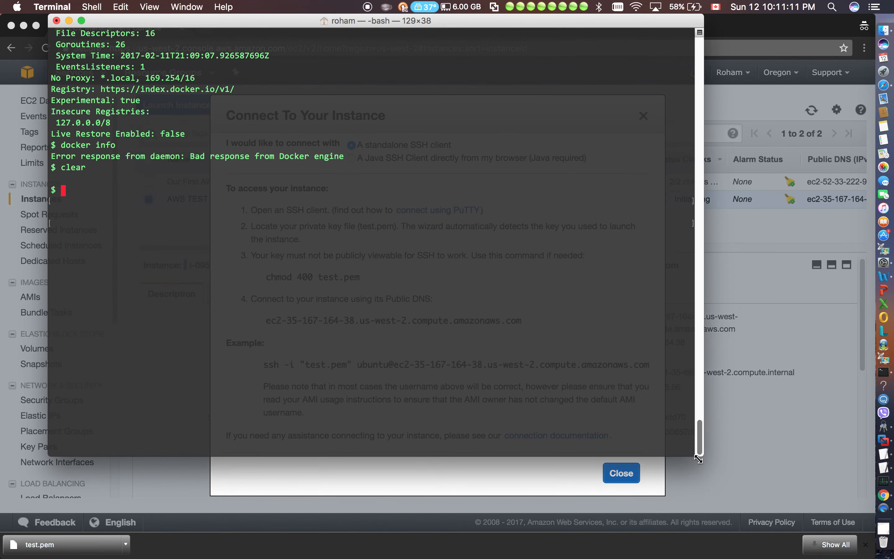
type("clear")
key("Return")
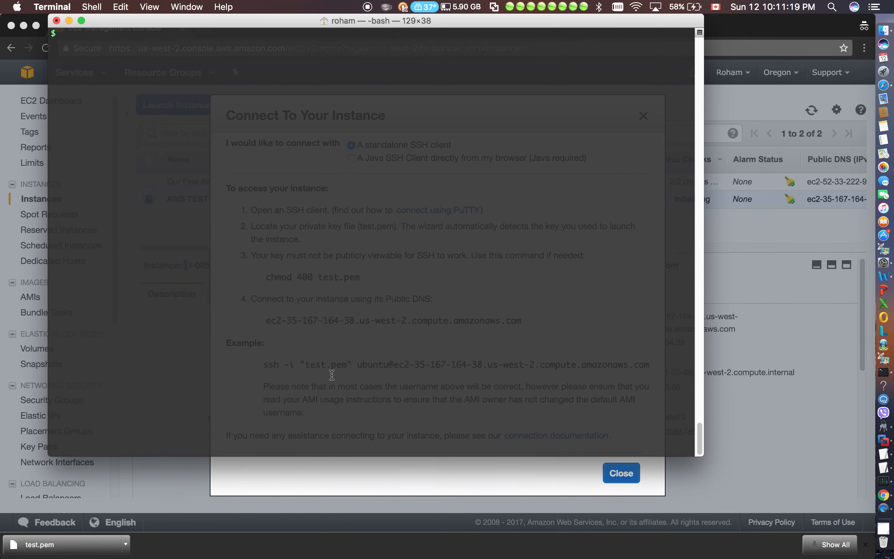
Check the key file name in the example ssh command in Chrome and return to Terminal
left_click(378, 463)
left_click_drag(349, 365, 304, 365)
left_click(328, 385)
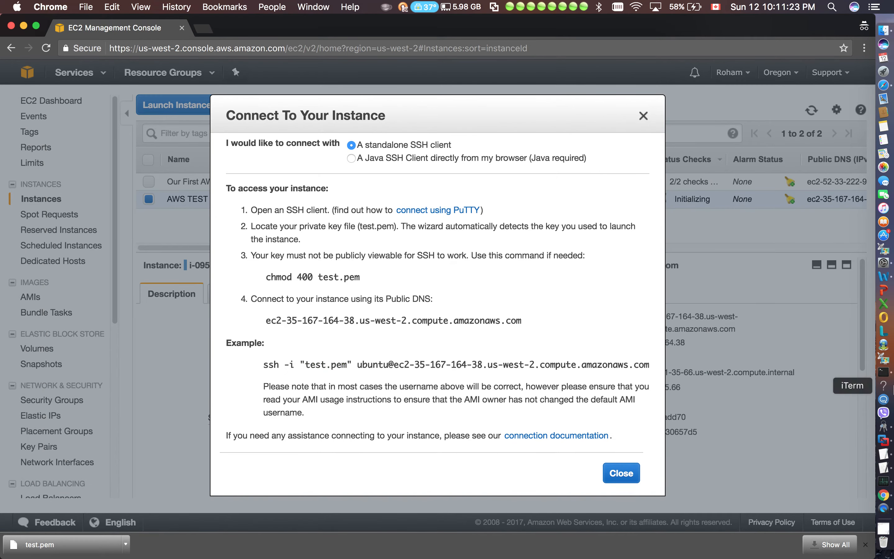
left_click(884, 371)
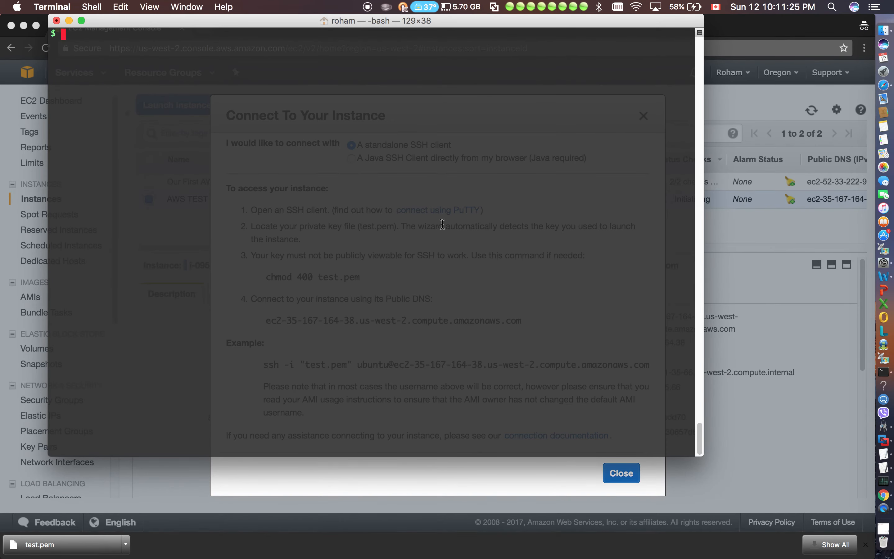
Change the working directory to ~/.ssh
type("~/.ssh")
key("BackSpace")
key("Left")
key("Left")
key("Left")
key("Left")
key("Left")
key("Left")
type("cd")
key("Right")
key("Right")
key("Right")
key("Right")
key("Right")
key("Return")
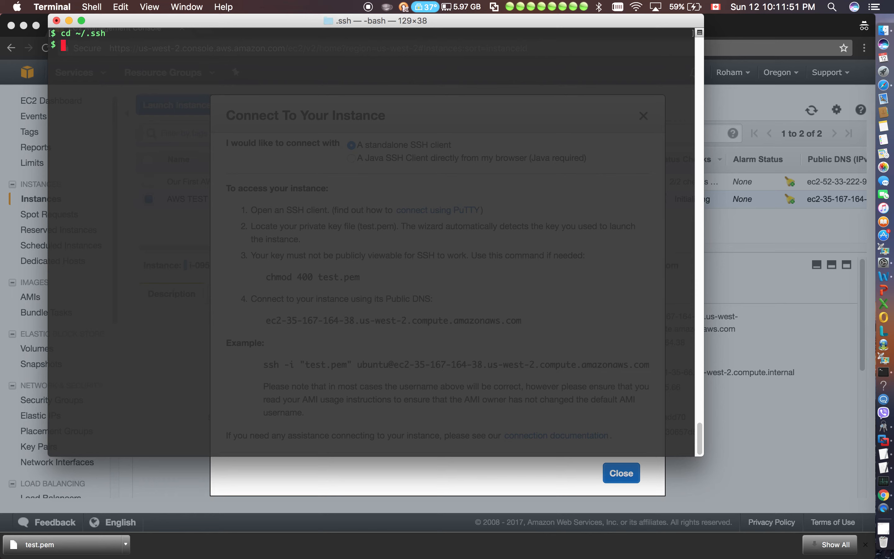
List the contents of the ~/.ssh directory and examine the key files stored there
type("ls")
key("Return")
left_click_drag(430, 112, 82, 79)
left_click(276, 74)
left_click_drag(278, 72, 87, 56)
left_click(328, 74)
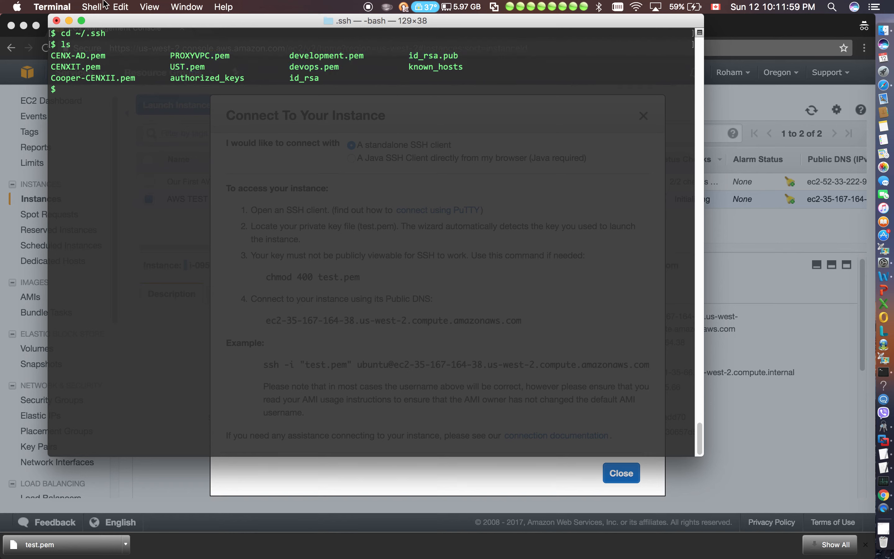
left_click_drag(111, 33, 75, 33)
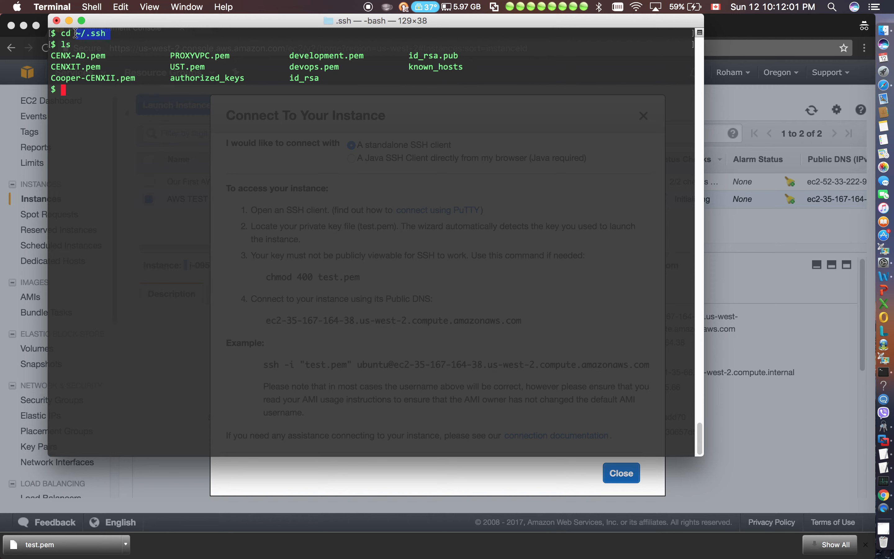
Change the working directory to ~/Downloads/
left_click(91, 105)
type("cd ~/Dow")
key("Tab")
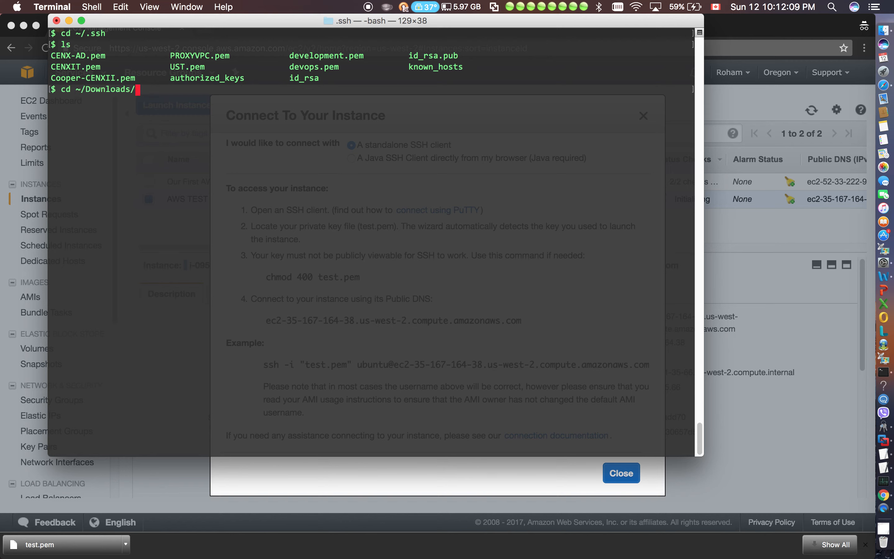
key("Return")
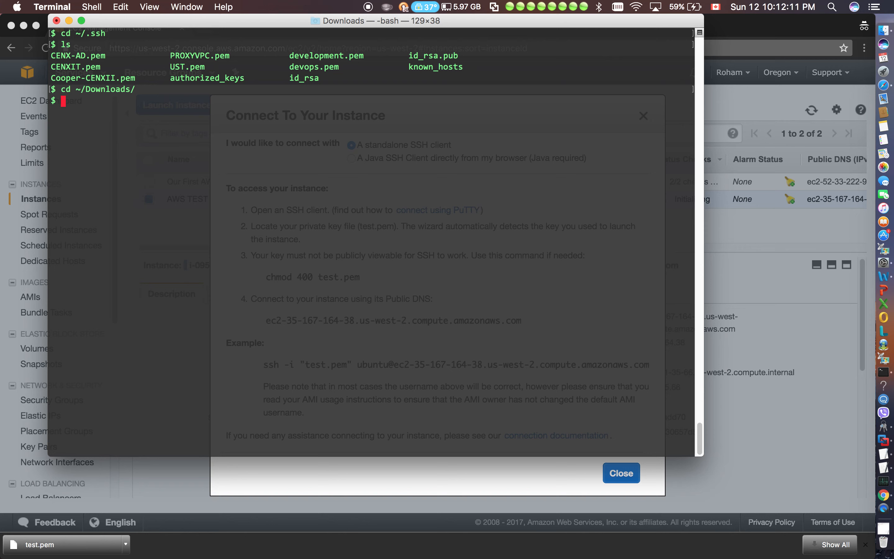
Copy test.pem from the Downloads folder to ~/.ssh and list the Downloads folder's contents
type("cp test.pem ~/.ssh")
key("Return")
type("ls")
key("Return")
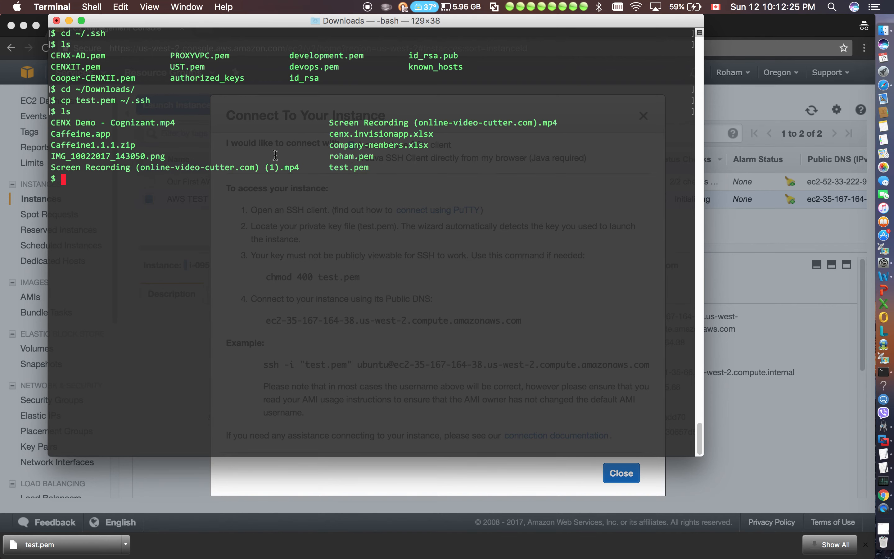
Return to ~/.ssh, clear the screen and list the directory to check for the copied test.pem
type("cd ~/.ssh")
key("Return")
type("ls")
key("Return")
type("clear")
key("Return")
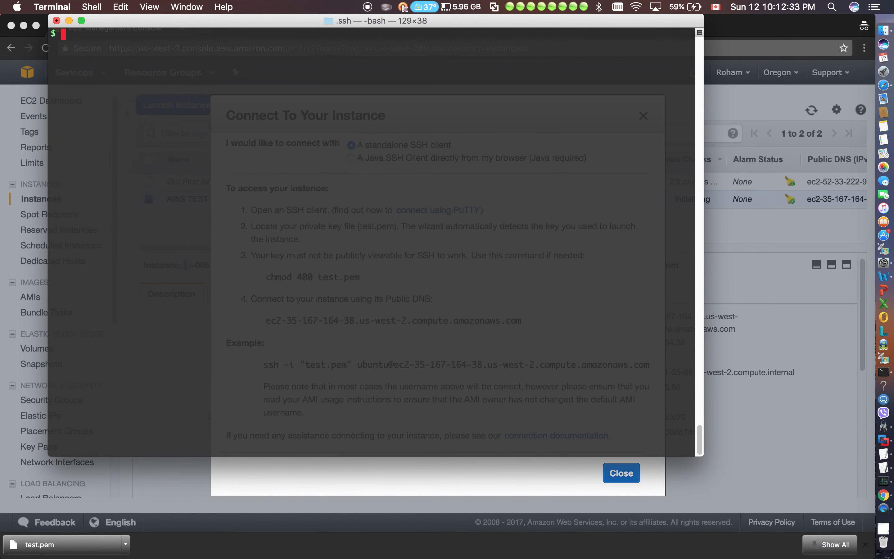
type("ls")
key("Return")
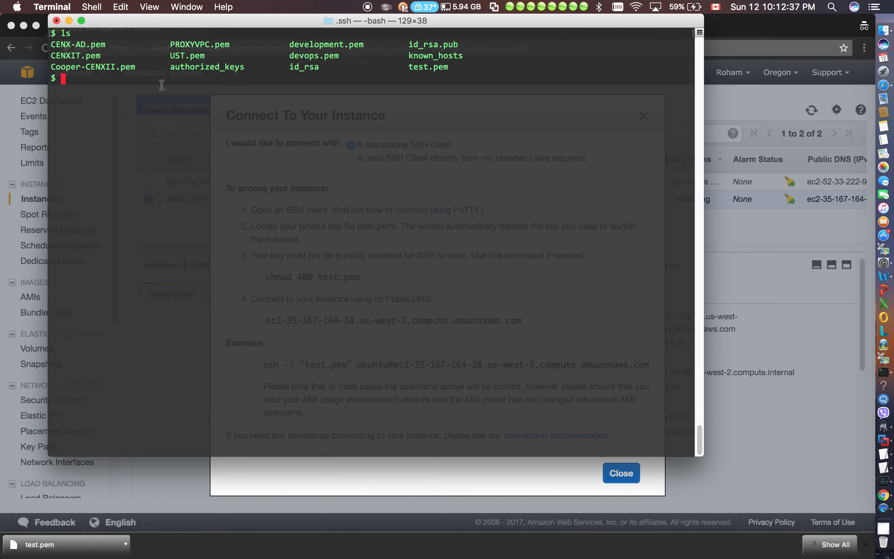
left_click_drag(449, 71, 409, 73)
left_click(409, 91)
Set the permissions of test.pem to 600 with sudo chmod, authorizing with the account password
type("sudo chmod 6")
type("00 ")
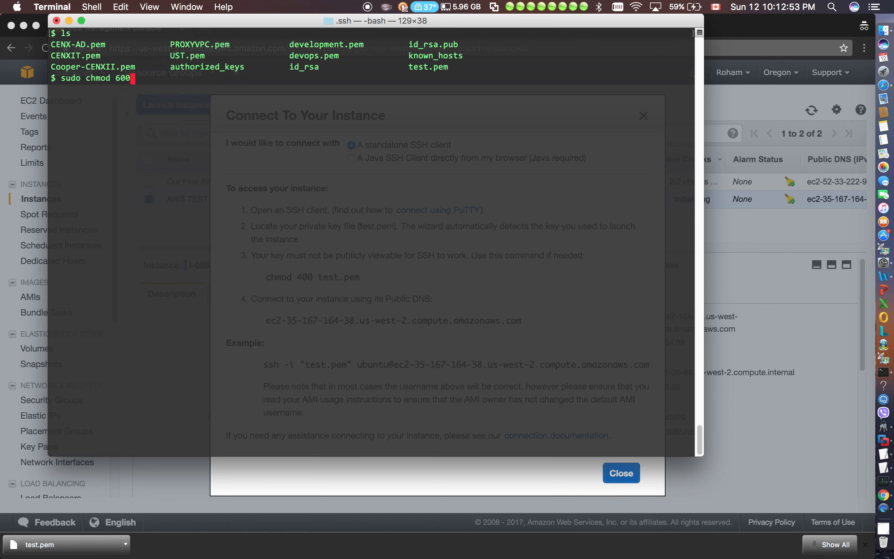
type("test.pem")
key("Return")
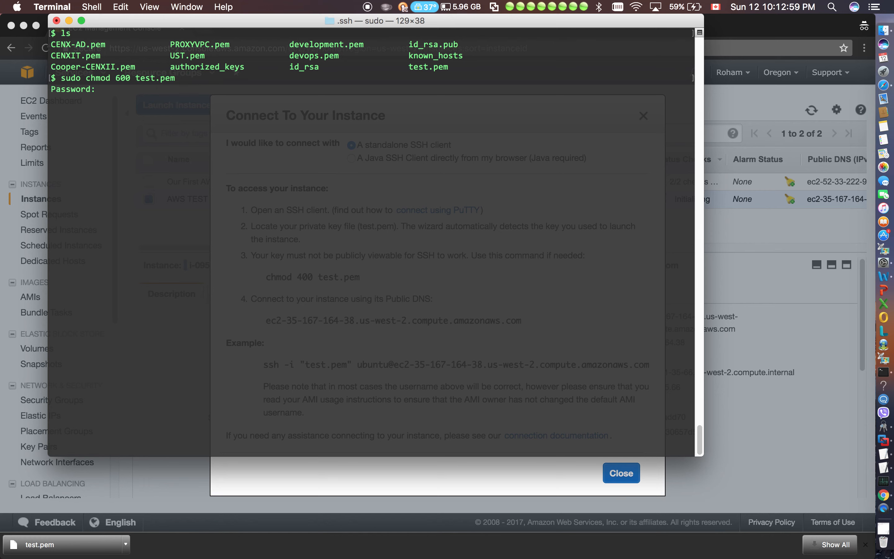
key("Return")
Switch to the EC2 console in Chrome and copy the example ssh command from the connection instructions
left_click(774, 332)
left_click_drag(645, 369, 573, 353)
triple_click(548, 359)
key("super+c")
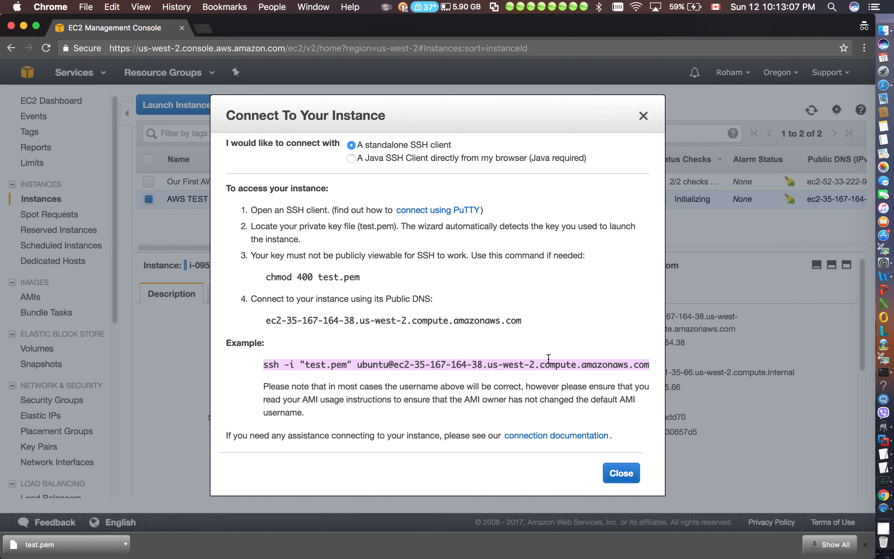
Switch to Terminal, run the copied ssh command for test.pem, and accept the host's authenticity with yes
left_click(884, 371)
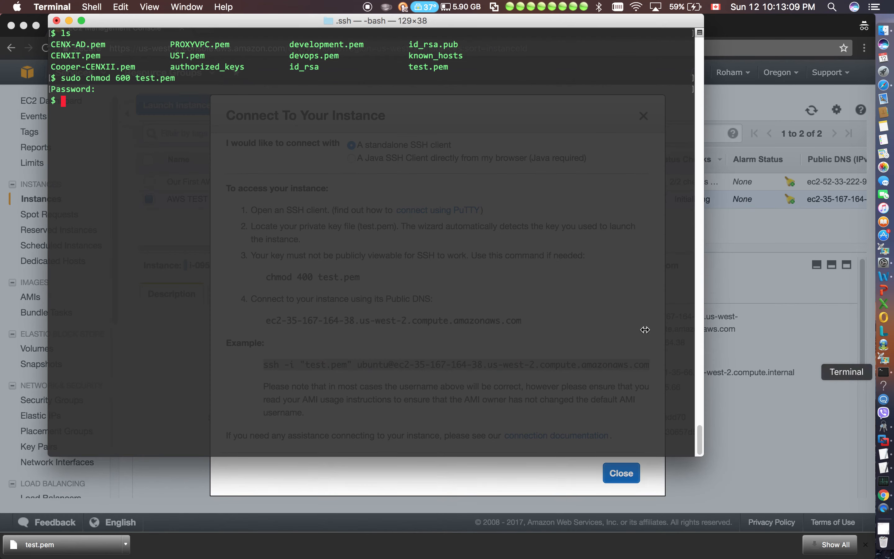
key("super+v")
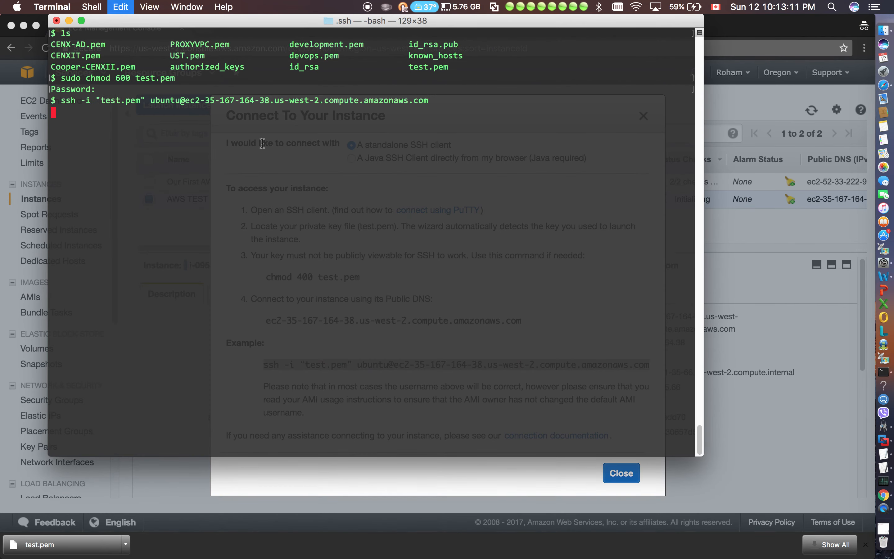
key("Return")
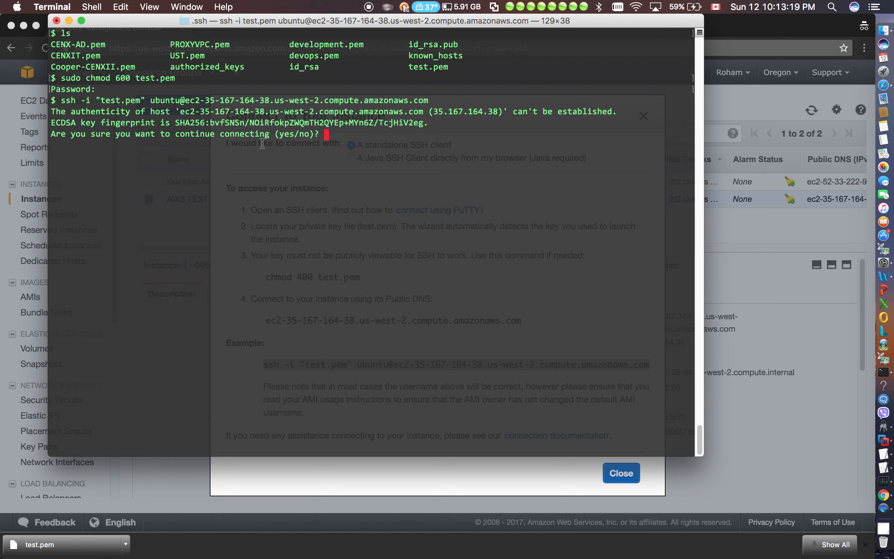
type("yes")
key("Return")
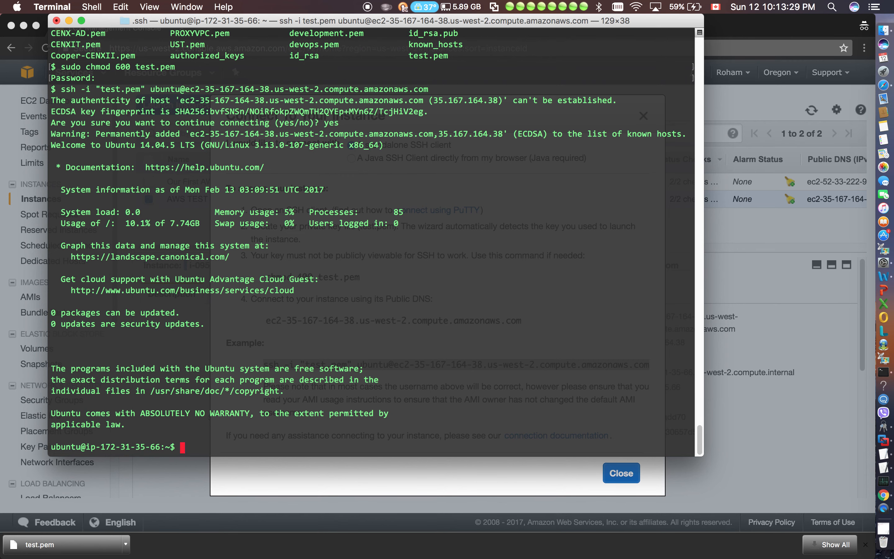
List the remote home directory, change to the root directory / and list its contents
type("ls")
key("Return")
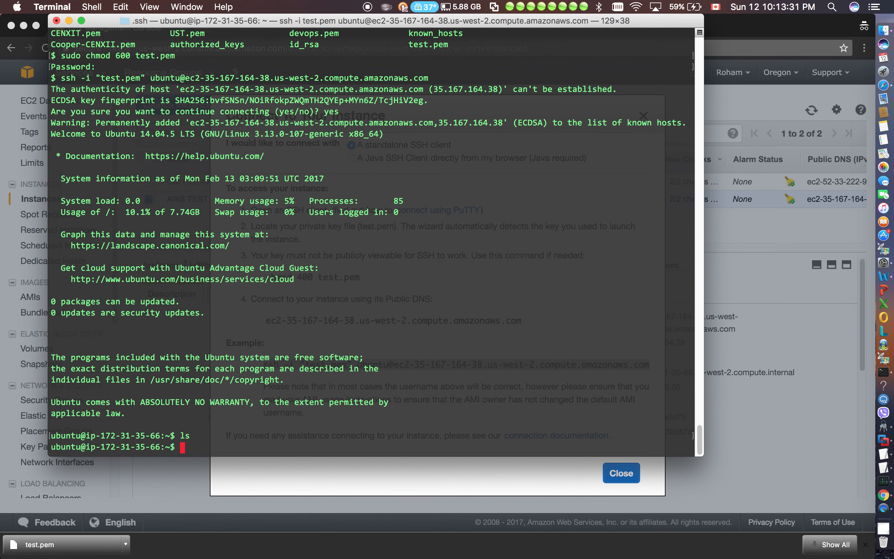
type("cd /")
key("Return")
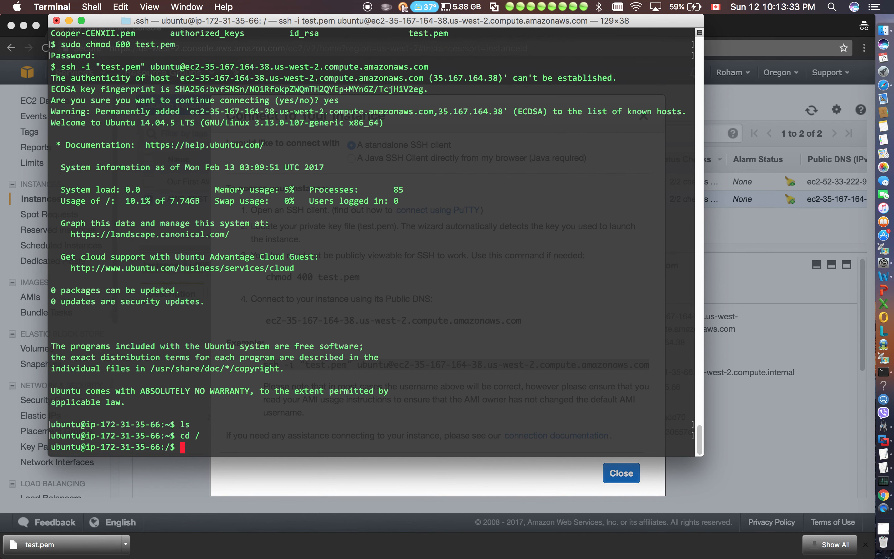
type("ls")
key("Return")
Check the instance's disk usage with df -h and examine the /dev/xvda1 entry
type("df -h")
key("Return")
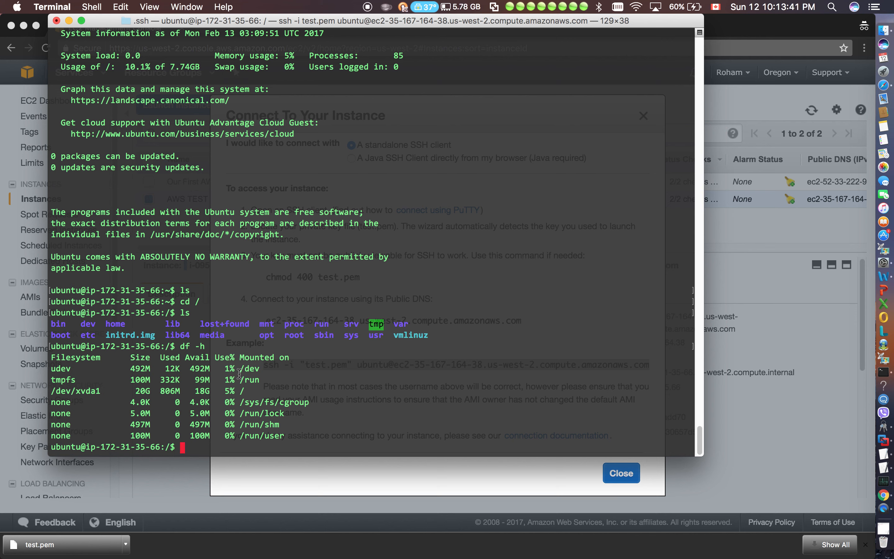
left_click_drag(245, 391, 54, 388)
Switch to the EC2 console in Chrome, examine the host name in the example ssh command, and close the connection instructions
left_click(334, 475)
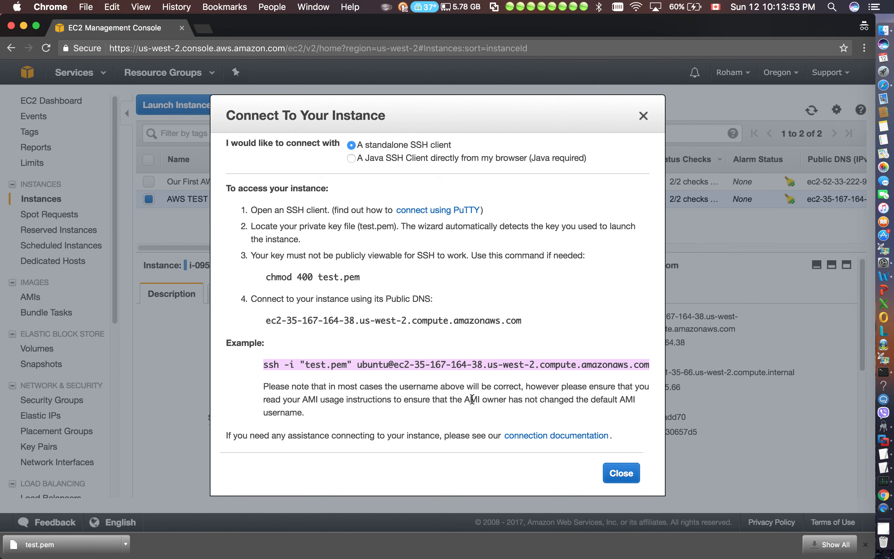
left_click(484, 380)
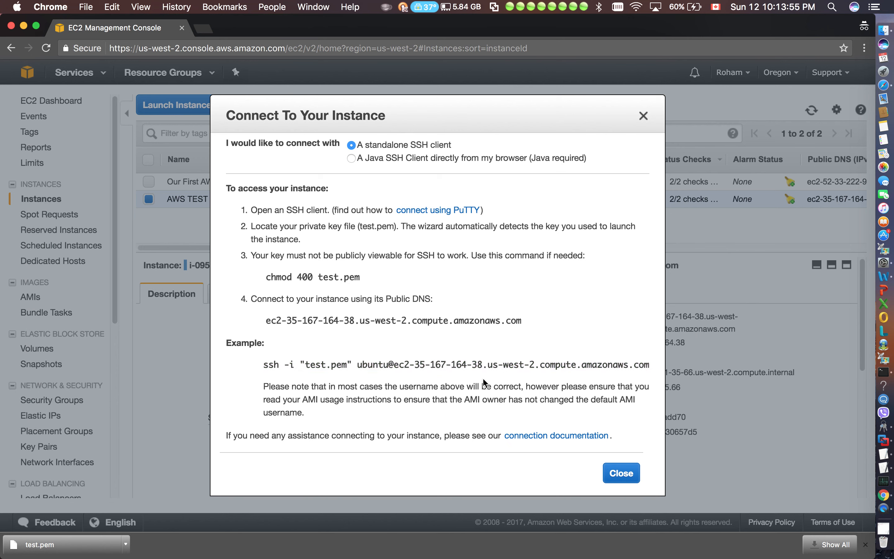
left_click_drag(484, 363, 581, 364)
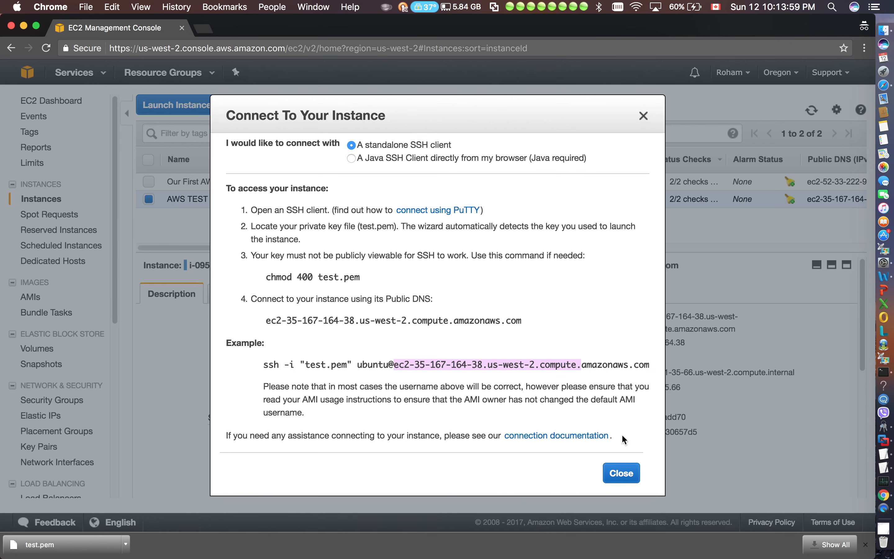
left_click(621, 474)
Examine the public DNS and IPv4 public IP in the description of AWS TEST INSTANCE
mouse_move(582, 318)
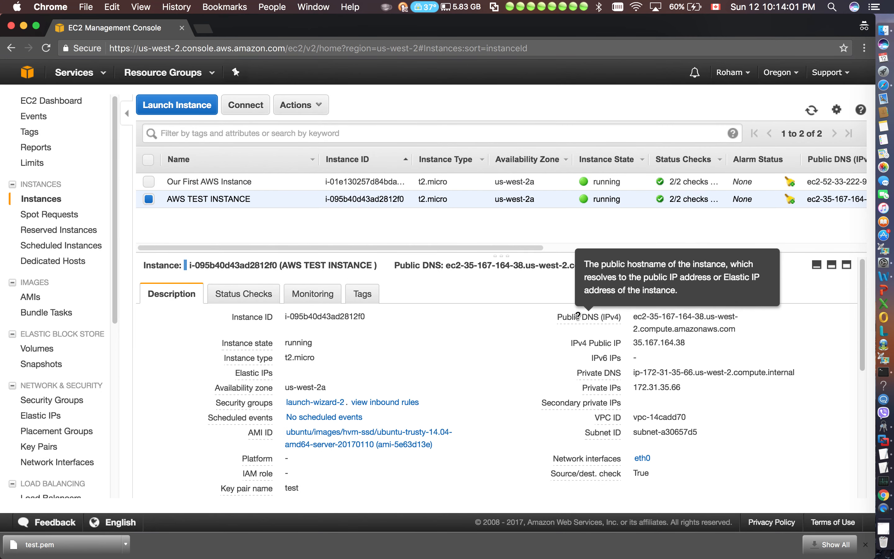
left_click_drag(632, 317, 694, 340)
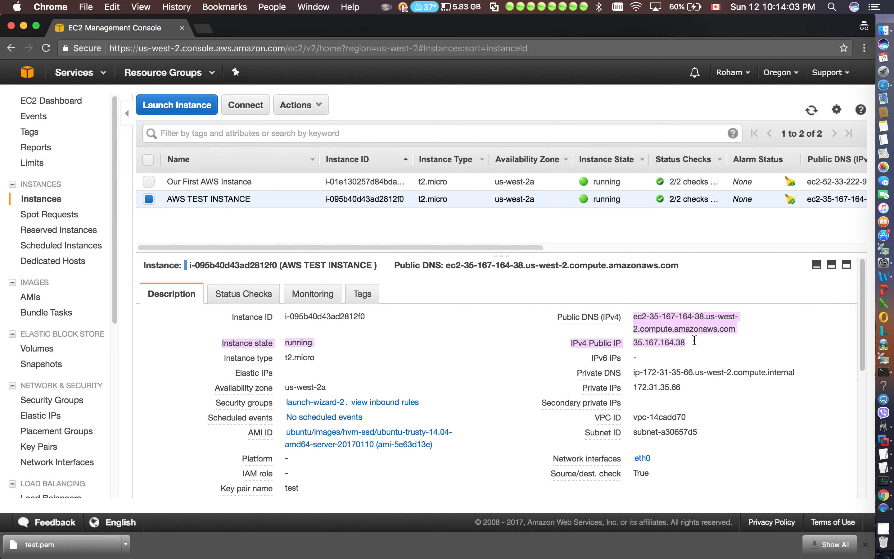
left_click(695, 342)
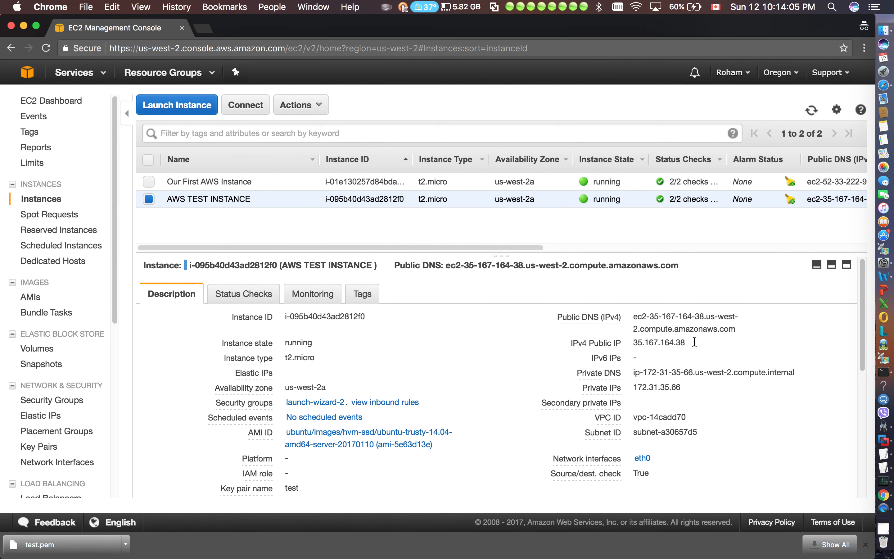
Reopen the connection instructions for AWS TEST INSTANCE, review the example ssh command's host, key file and ssh -i parts, and close them
left_click(247, 111)
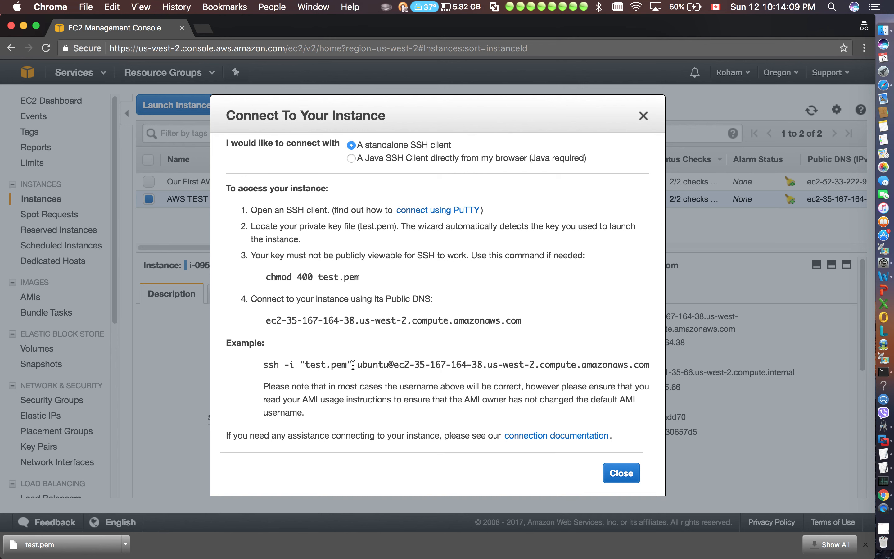
left_click_drag(358, 365, 648, 364)
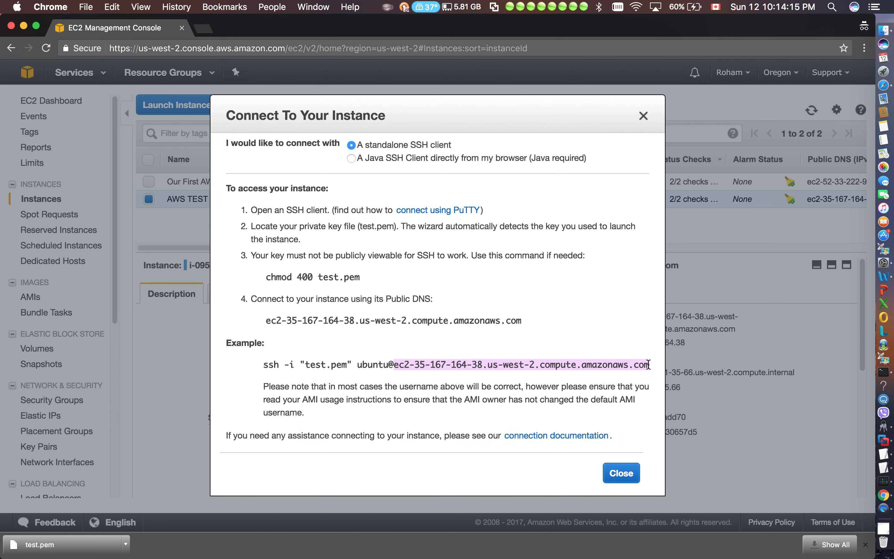
left_click(286, 356)
left_click_drag(302, 365, 350, 363)
left_click(257, 366)
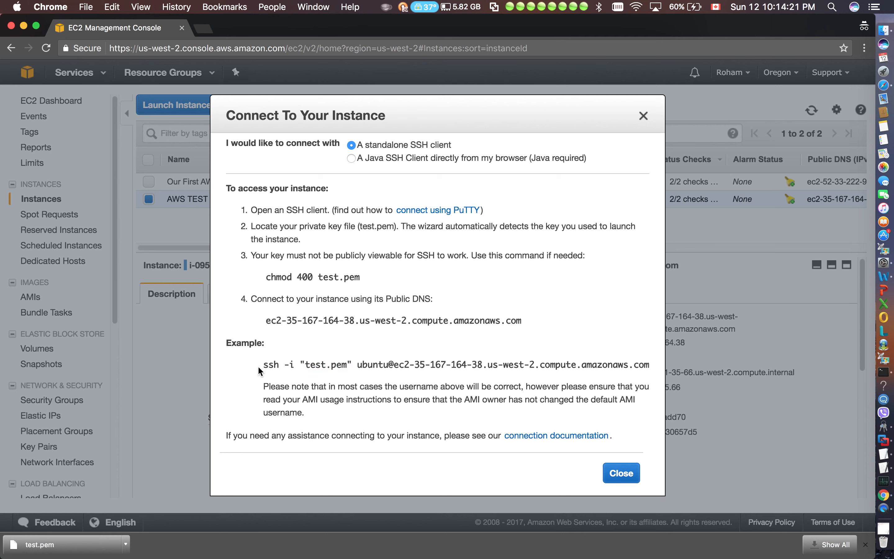
left_click_drag(258, 366, 290, 368)
left_click(426, 389)
left_click(630, 475)
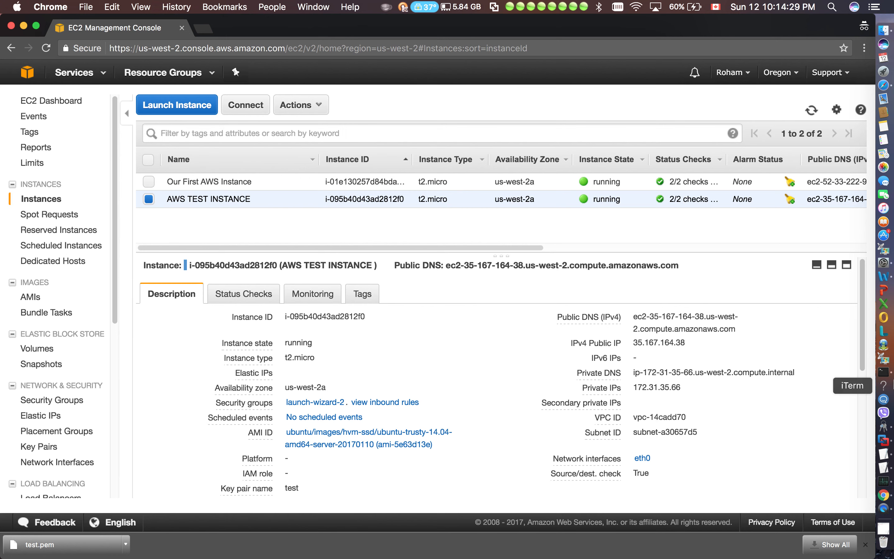
Switch to the Terminal SSH session and reposition its window over the EC2 console
left_click(884, 371)
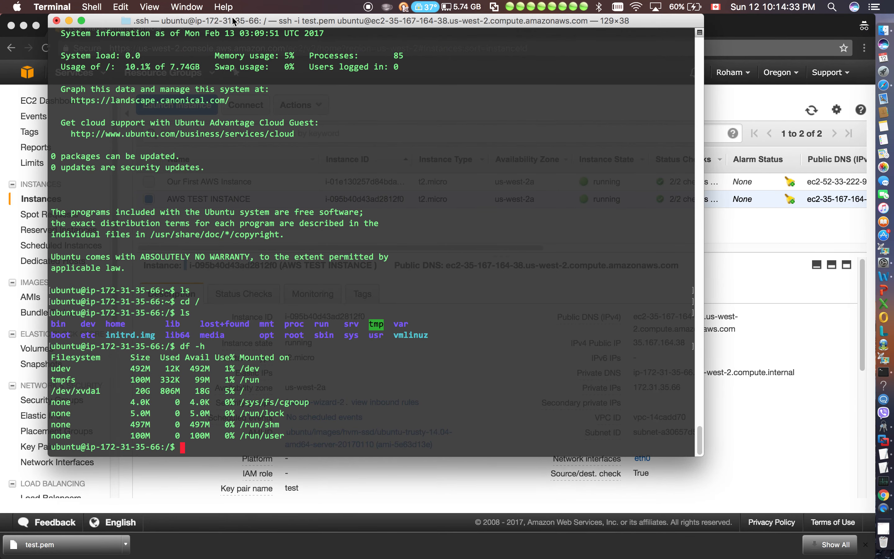
left_click_drag(232, 23, 402, 29)
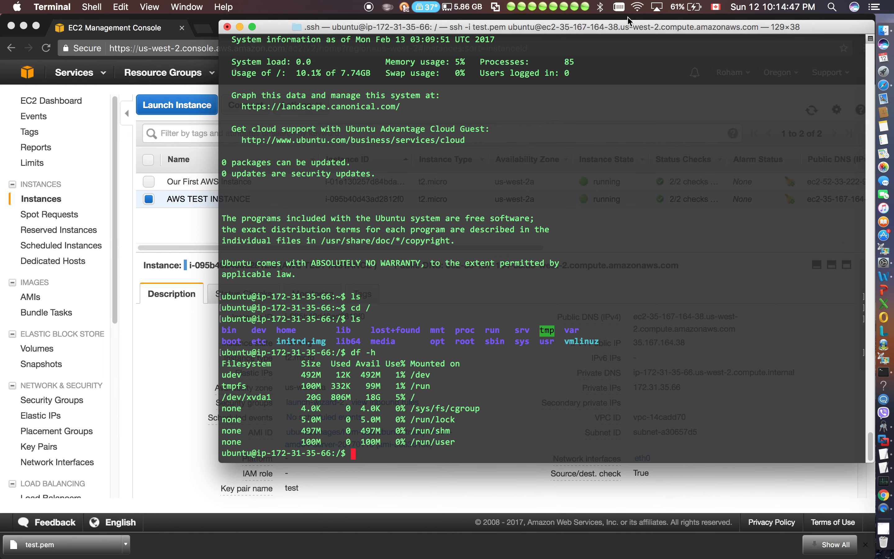
left_click_drag(621, 26, 505, 10)
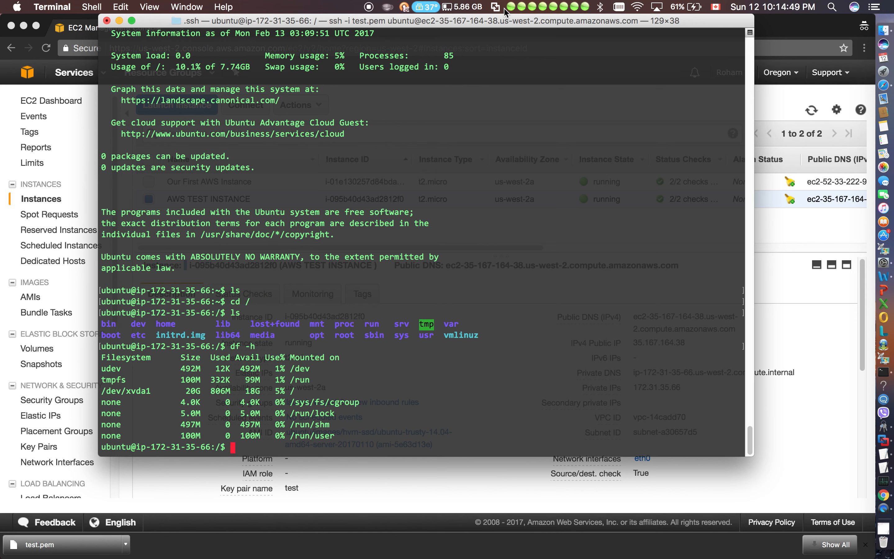